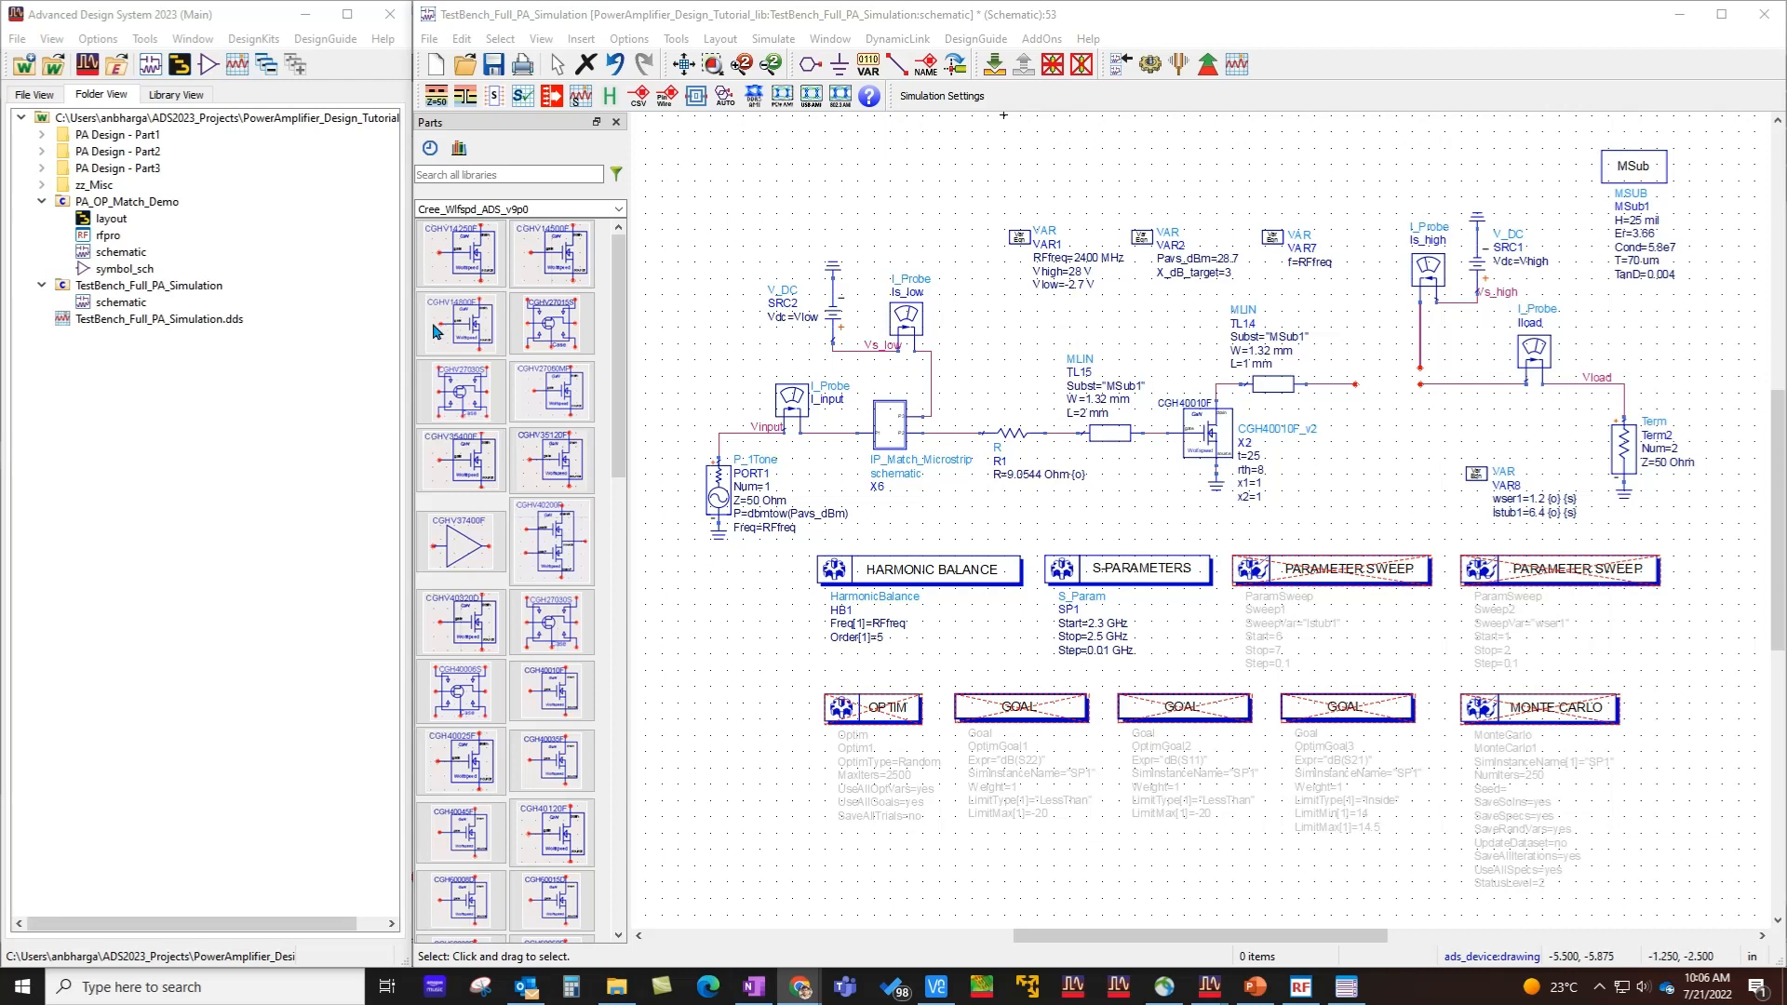
# - Check the interoperability mode in the main preferences
pyautogui.click(98, 38)
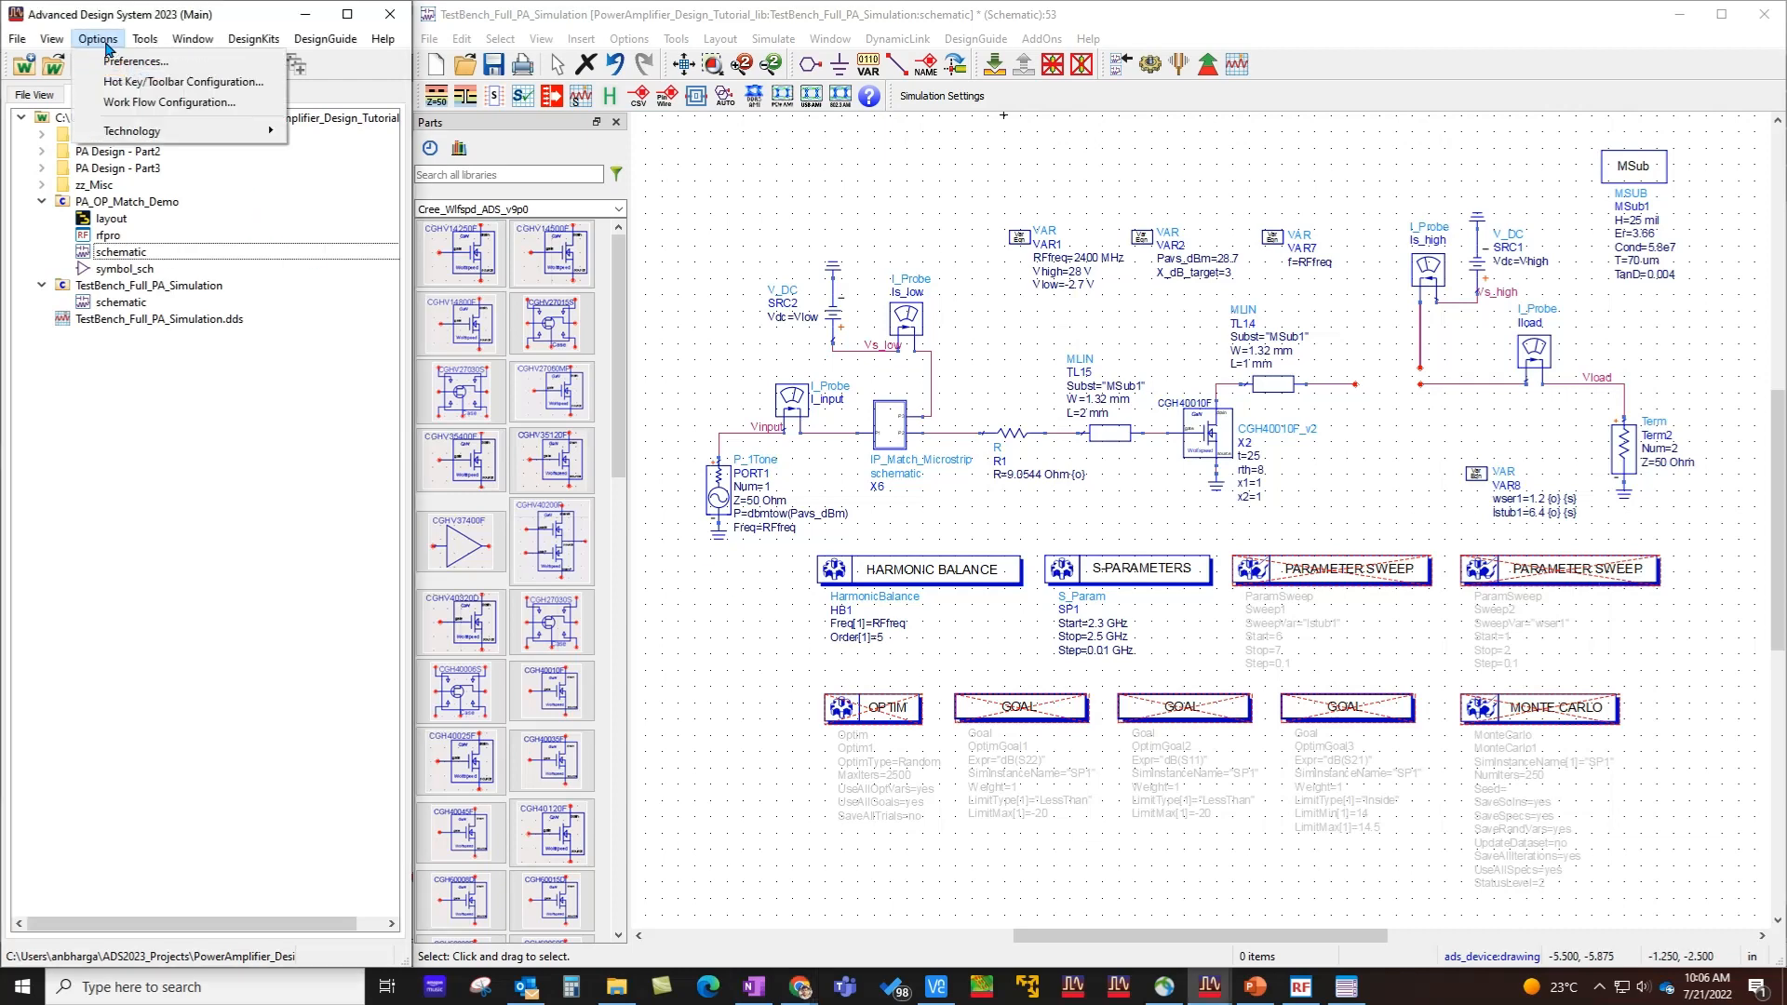
pyautogui.click(130, 58)
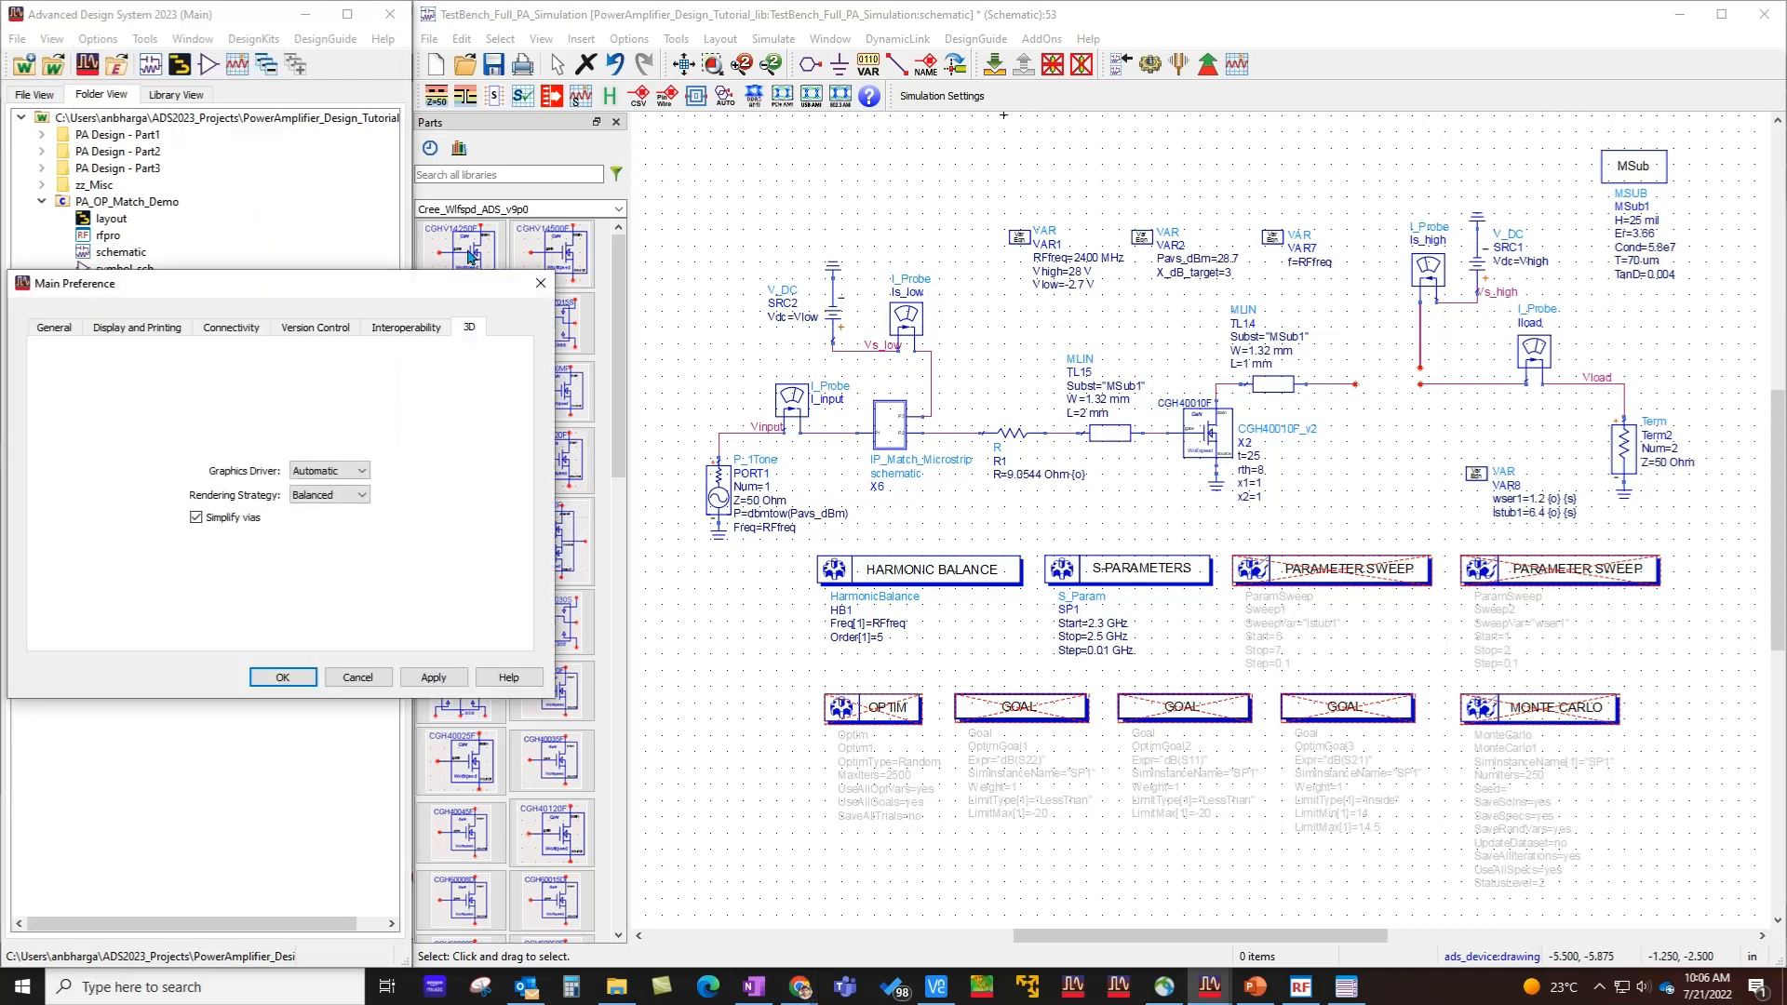
pyautogui.click(406, 326)
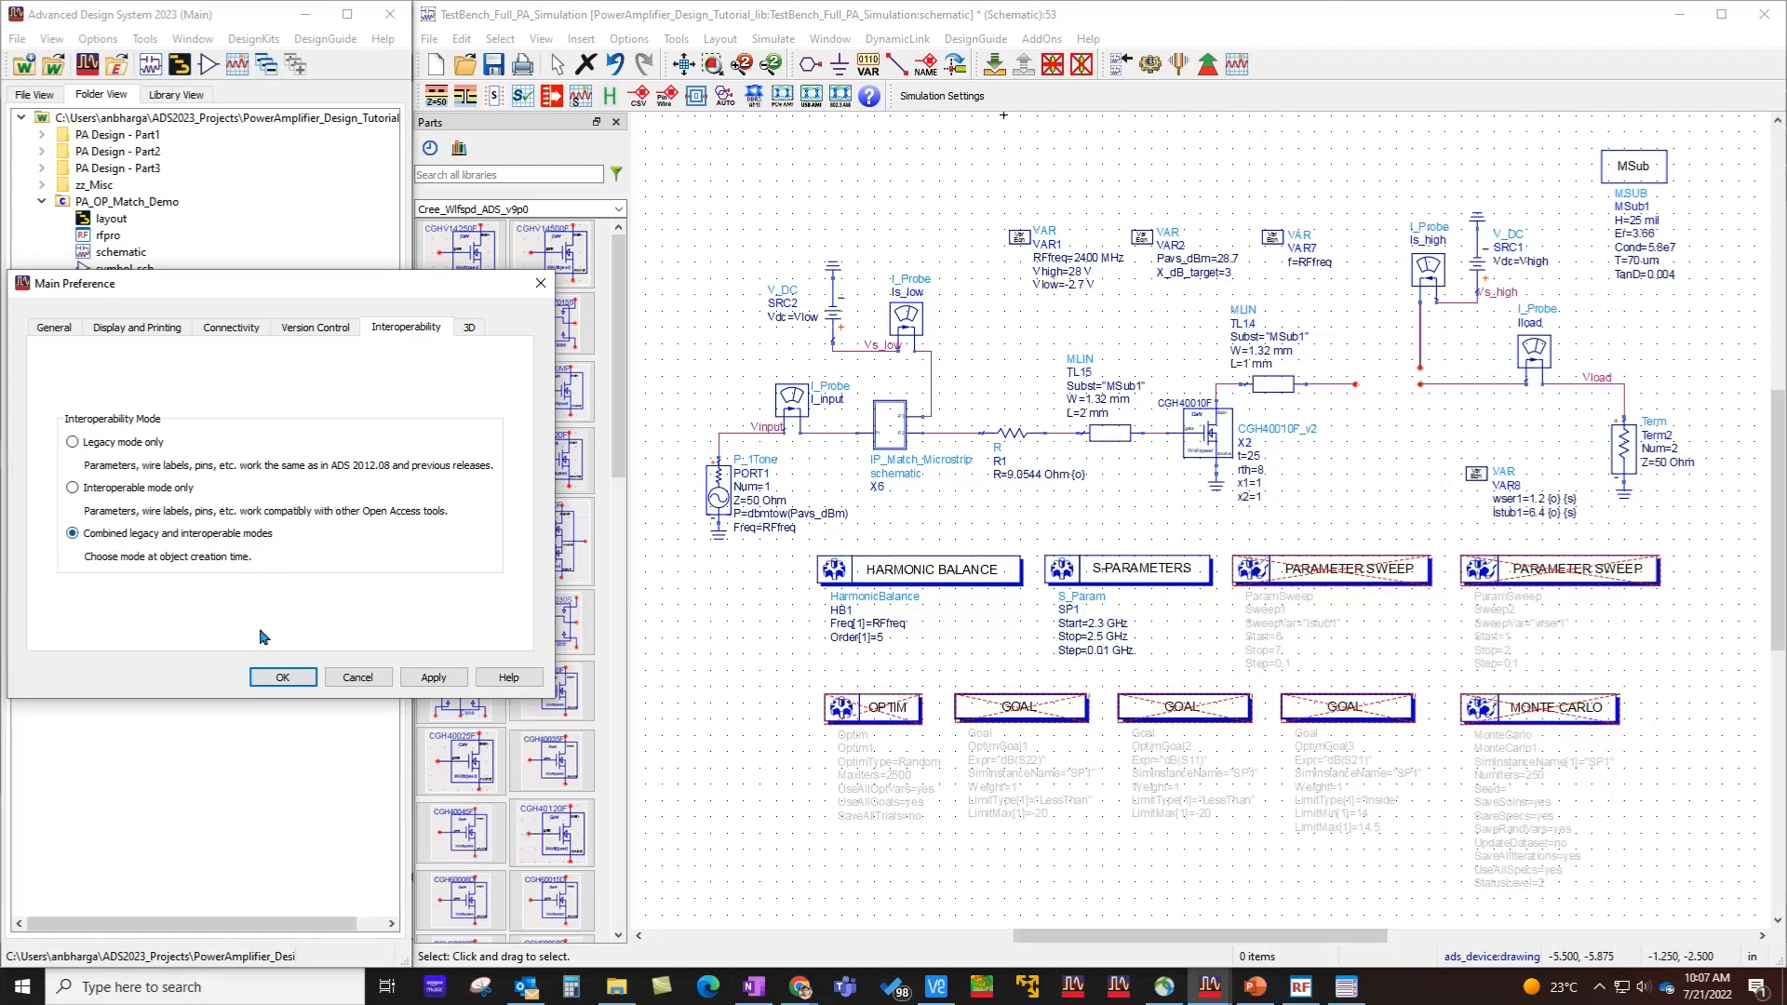
pyautogui.click(280, 679)
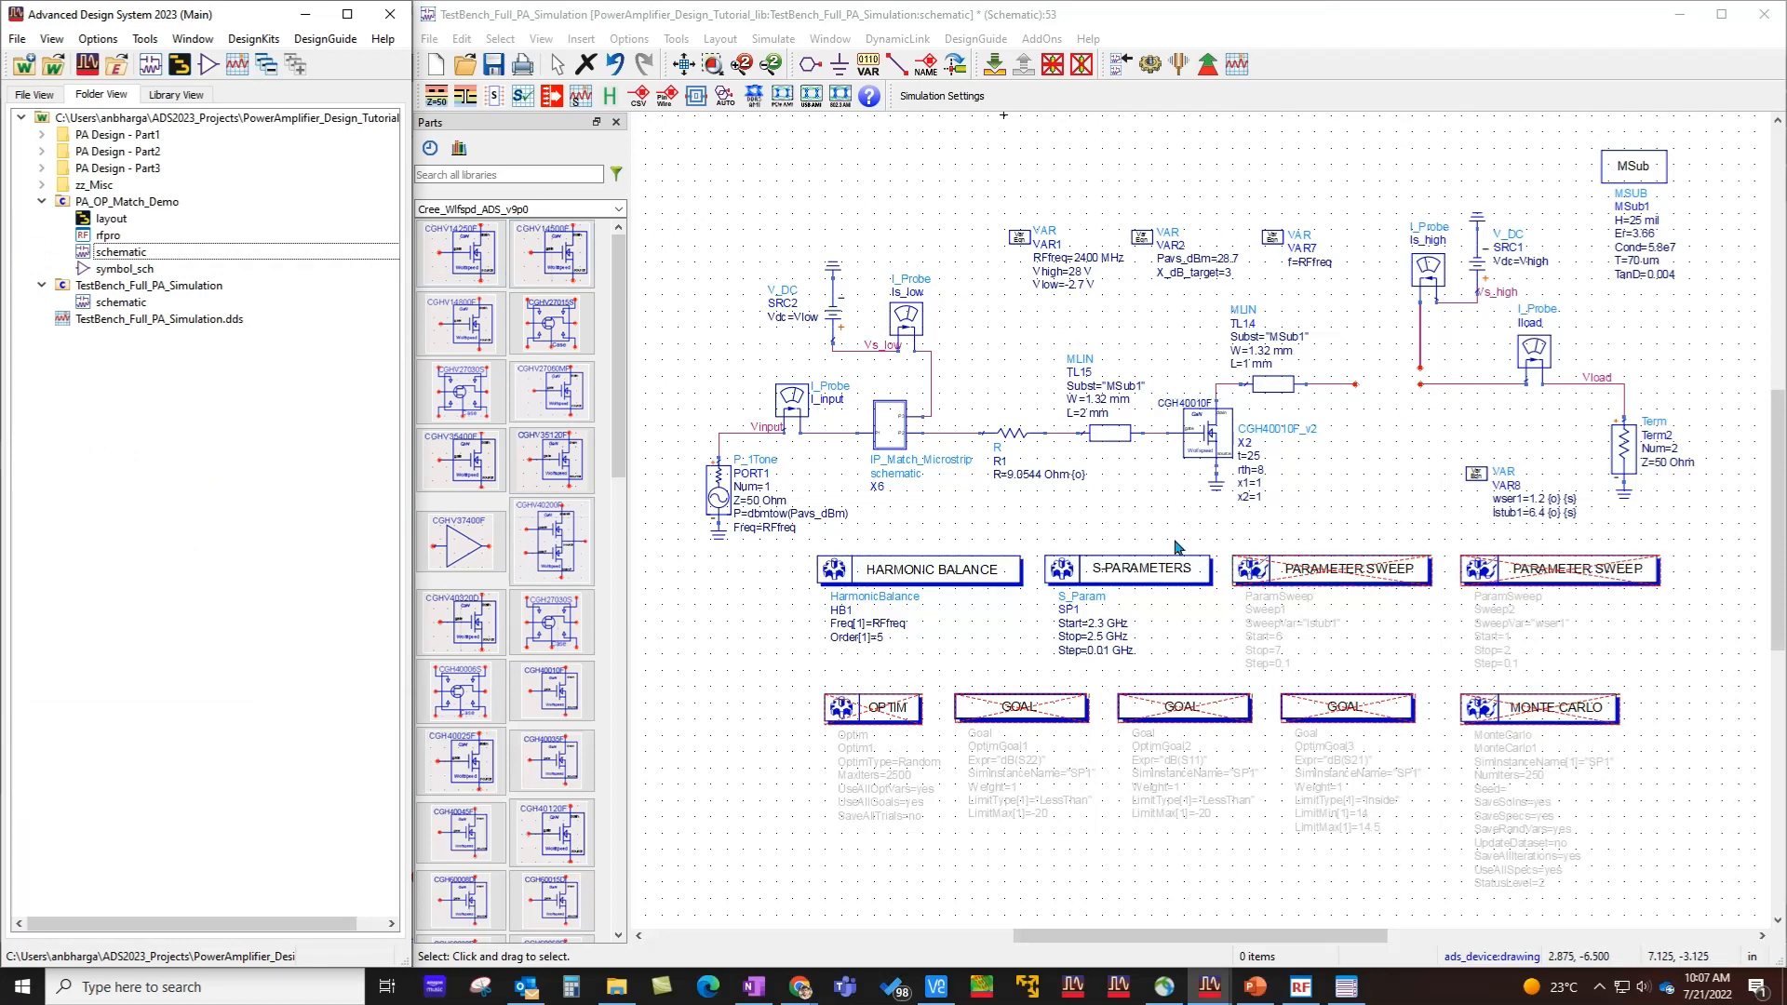
# - Review the hierarchy policy in the simulation settings of the TestBench_Full_PA_Simulation schematic
pyautogui.click(774, 38)
pyautogui.click(787, 82)
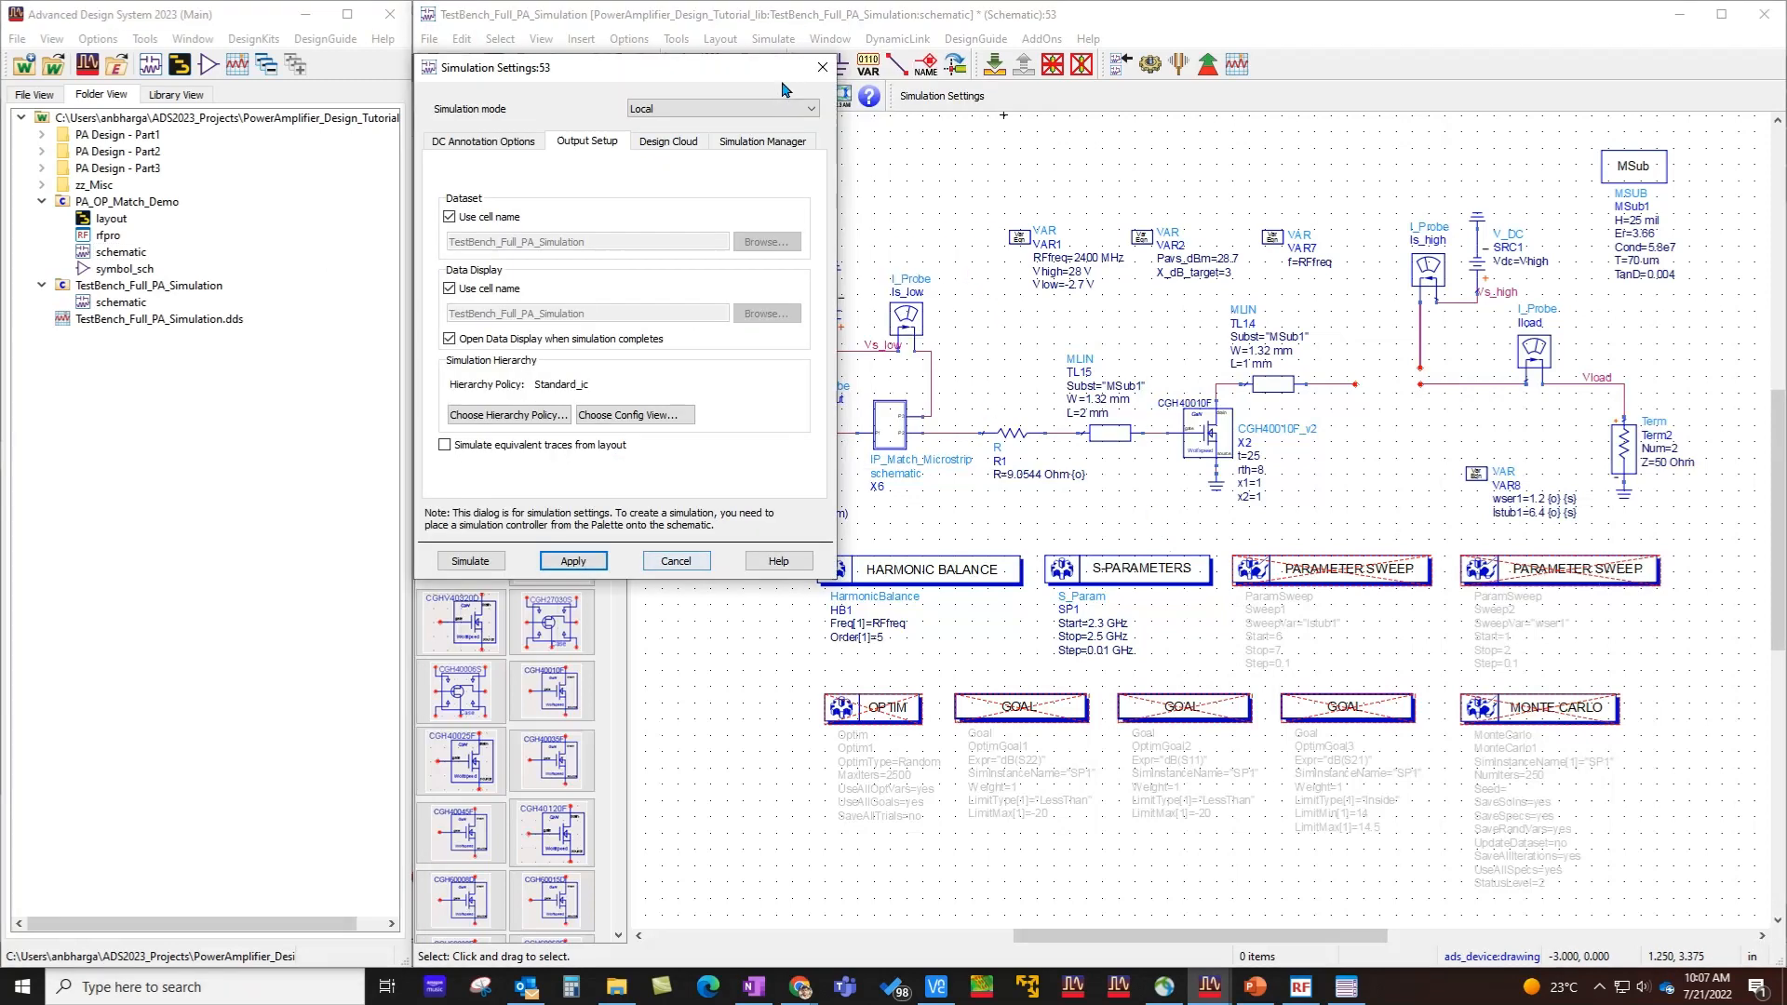
pyautogui.click(548, 415)
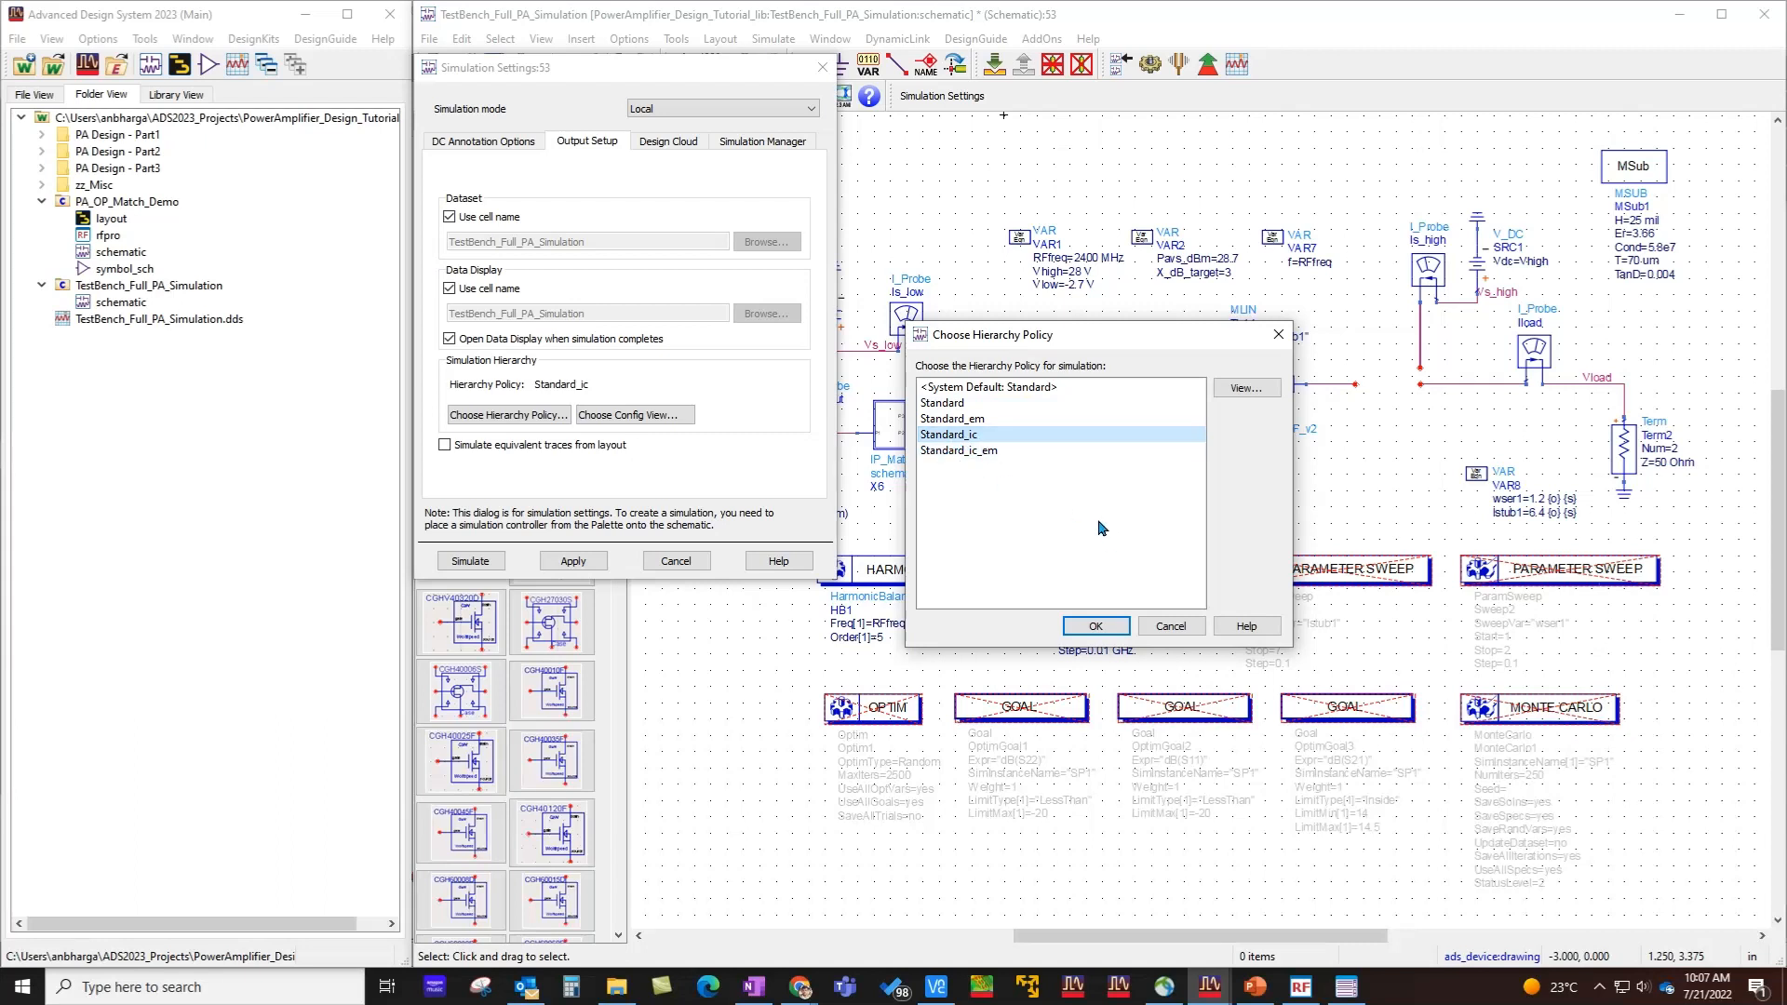
pyautogui.click(1117, 625)
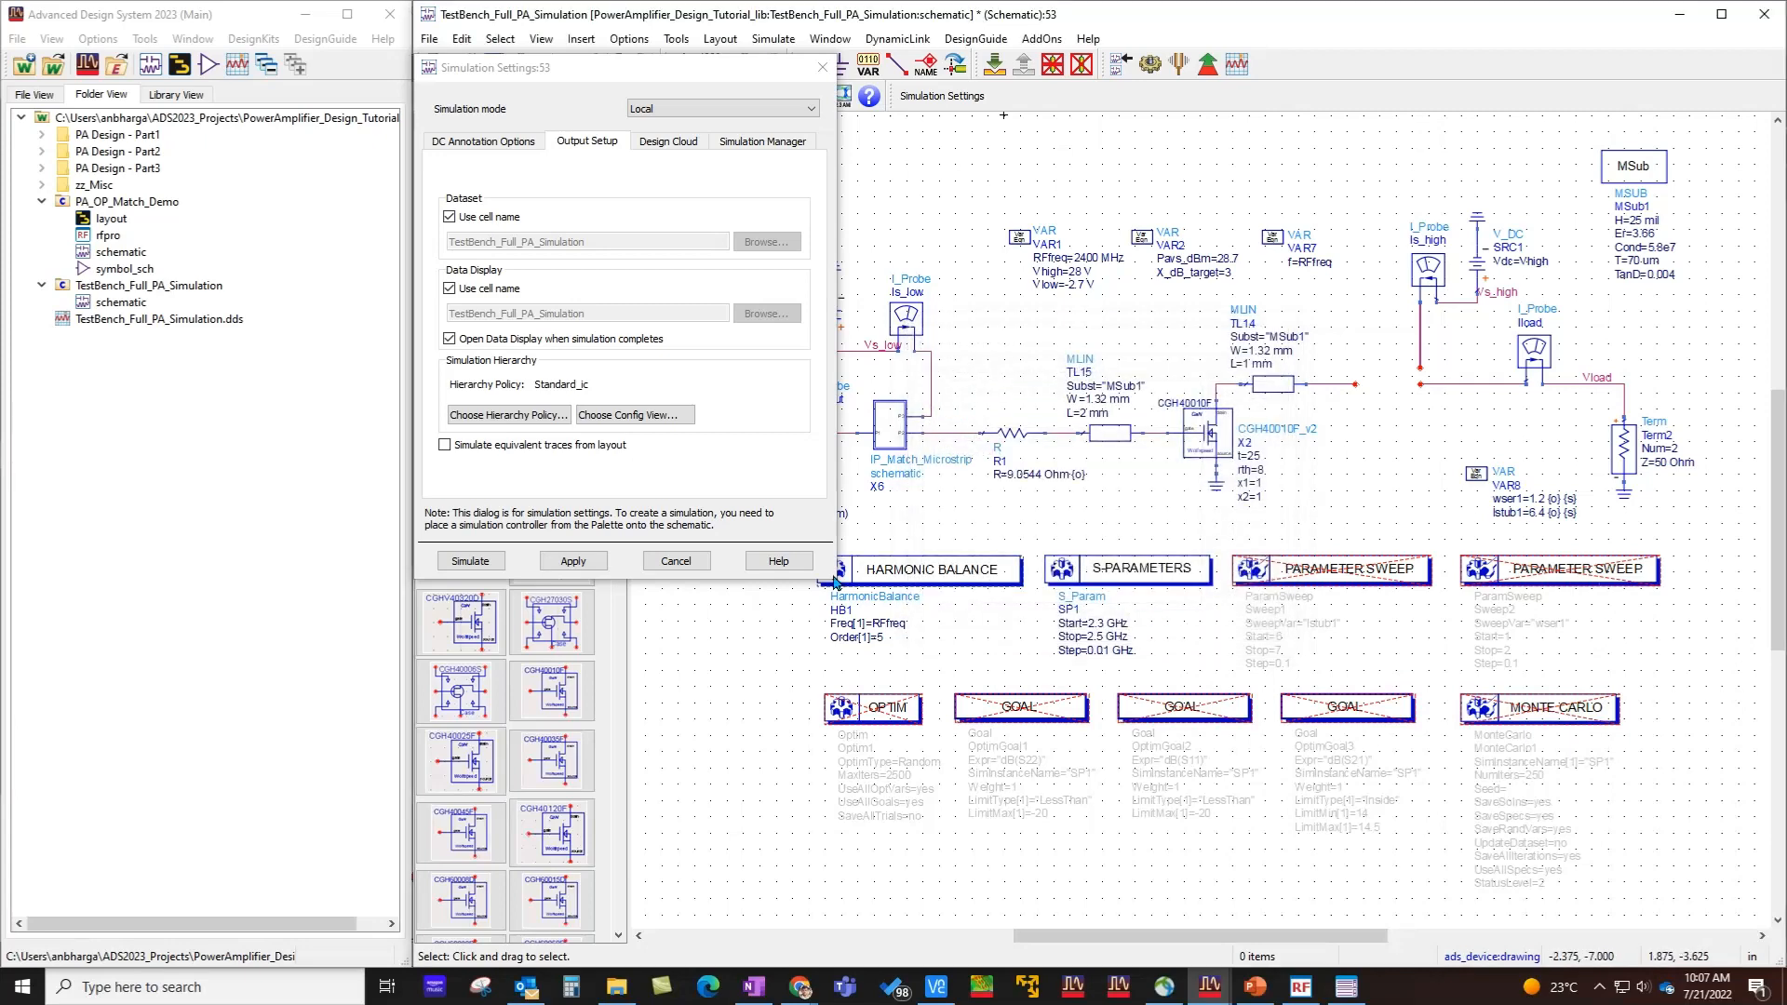
pyautogui.click(676, 561)
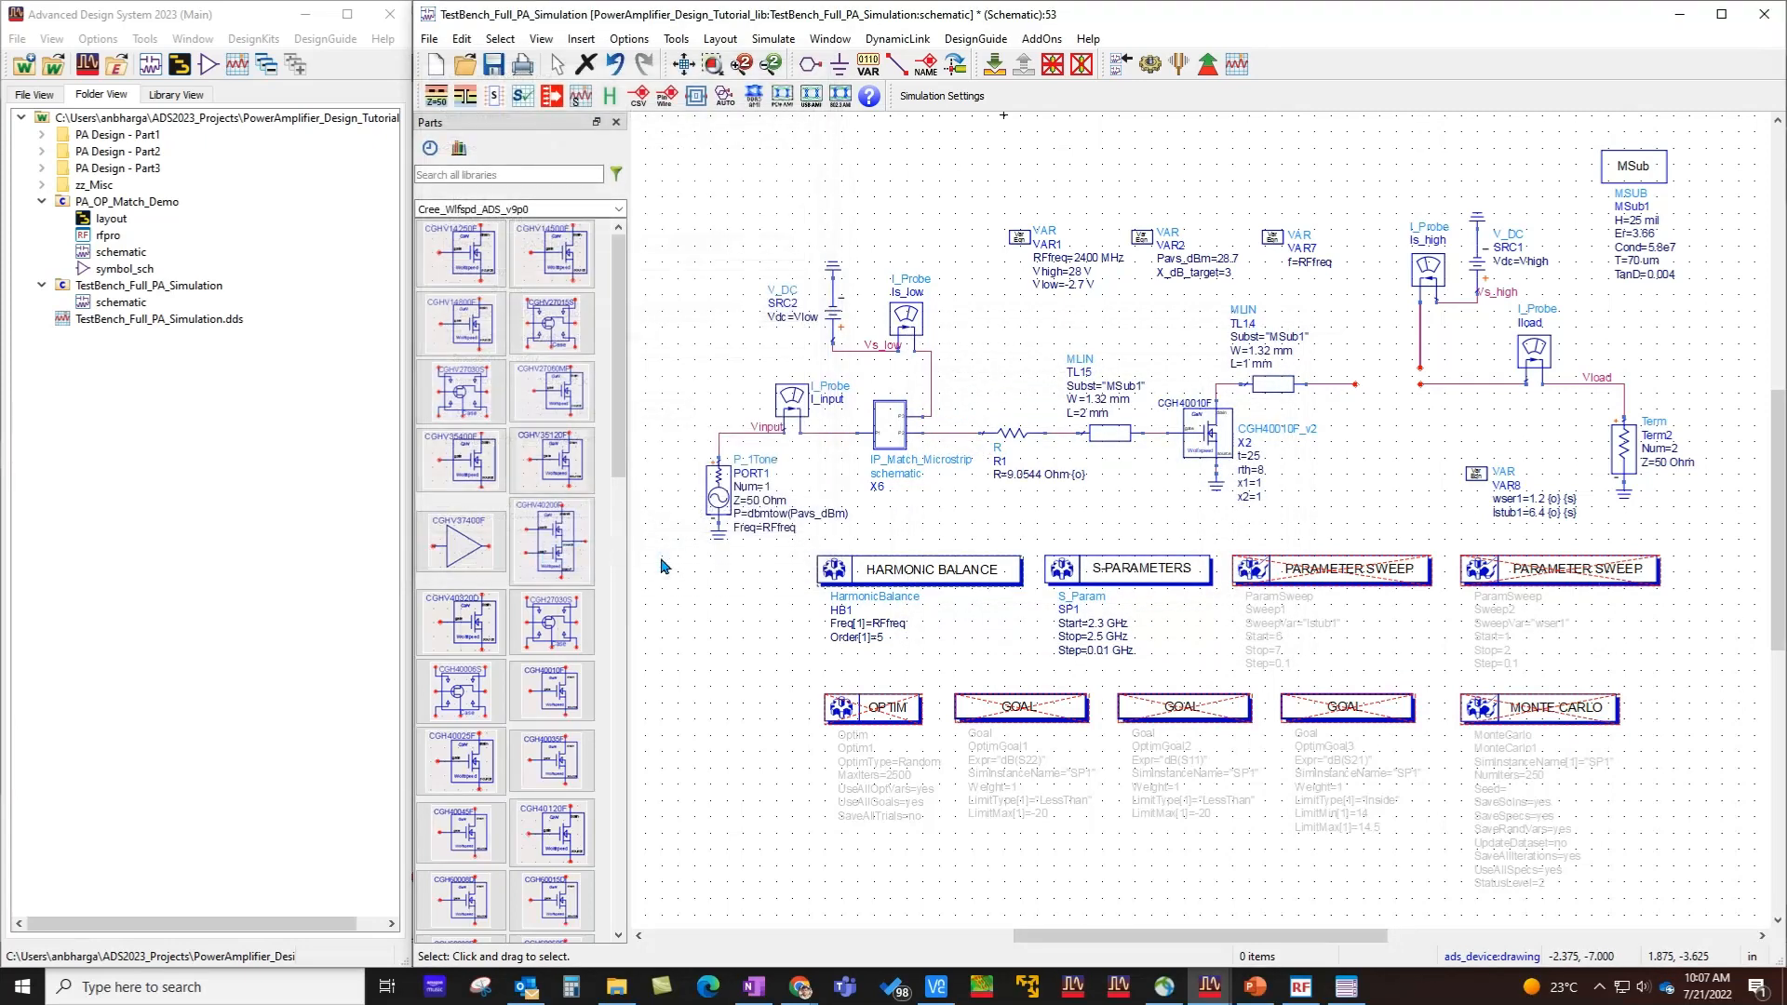
# - Review the workspace's libraries and library definition files, widening the library manager to show each library's mode
pyautogui.click(253, 38)
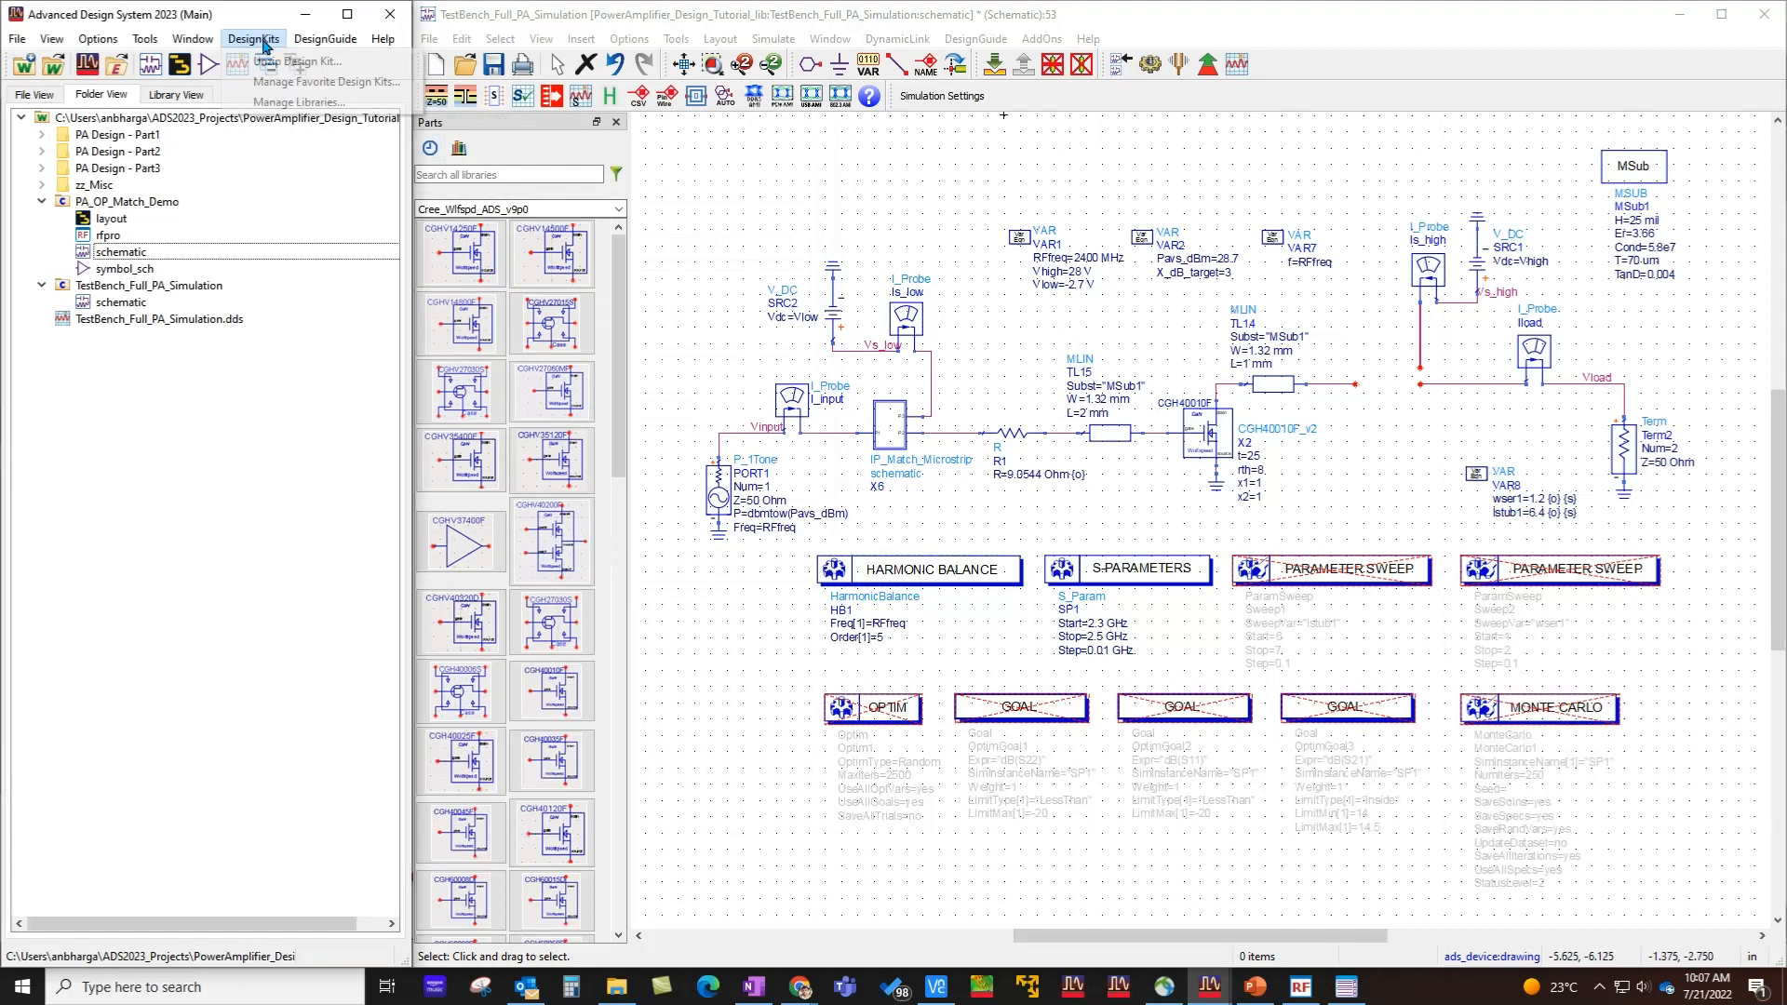
pyautogui.click(296, 103)
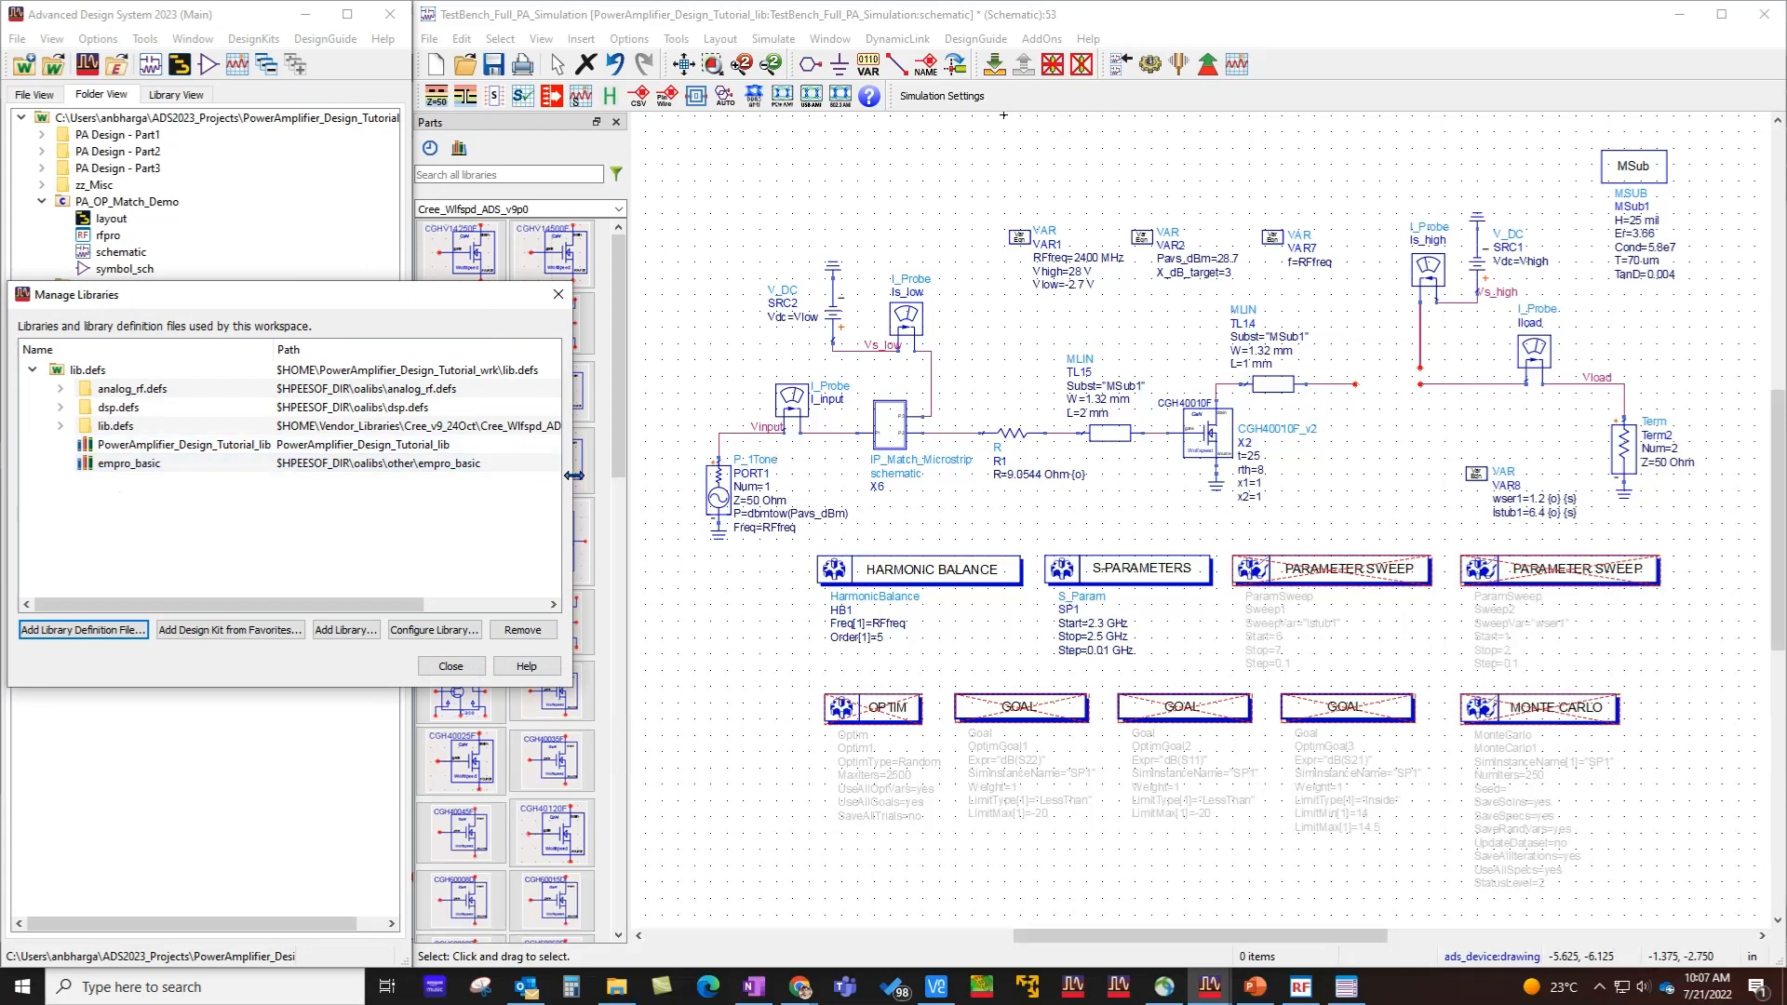
pyautogui.moveTo(568, 470); pyautogui.dragTo(786, 450)
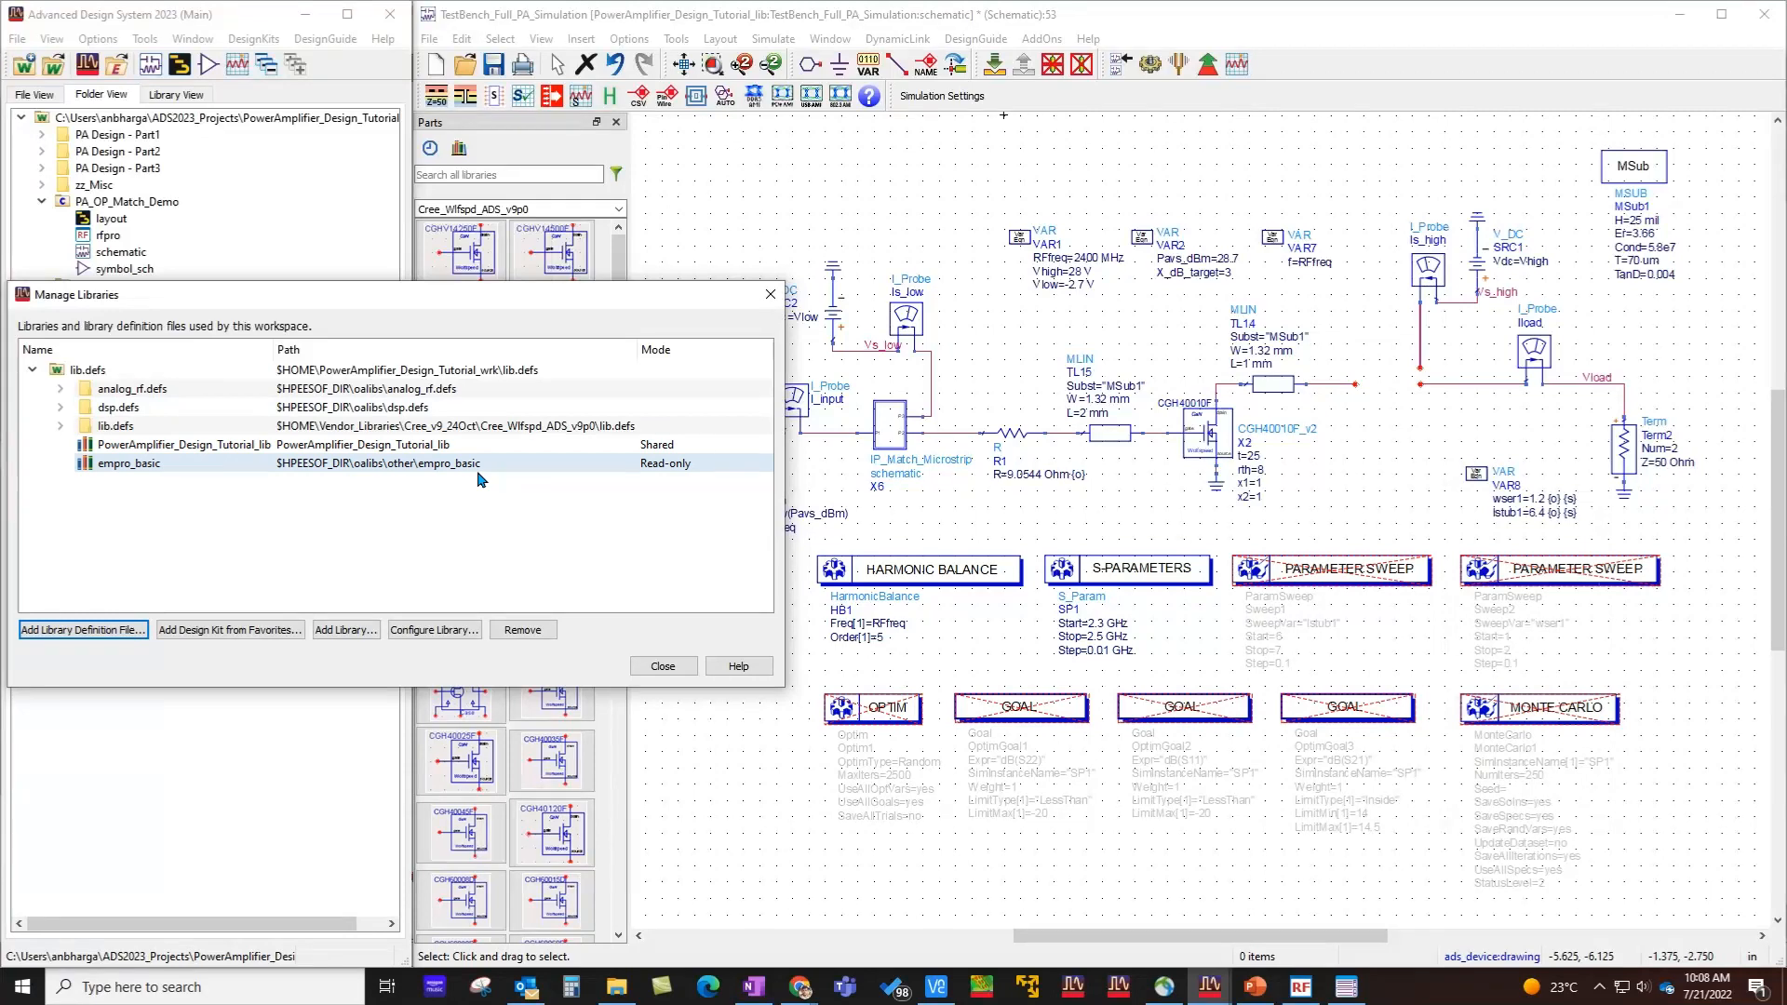
pyautogui.click(661, 666)
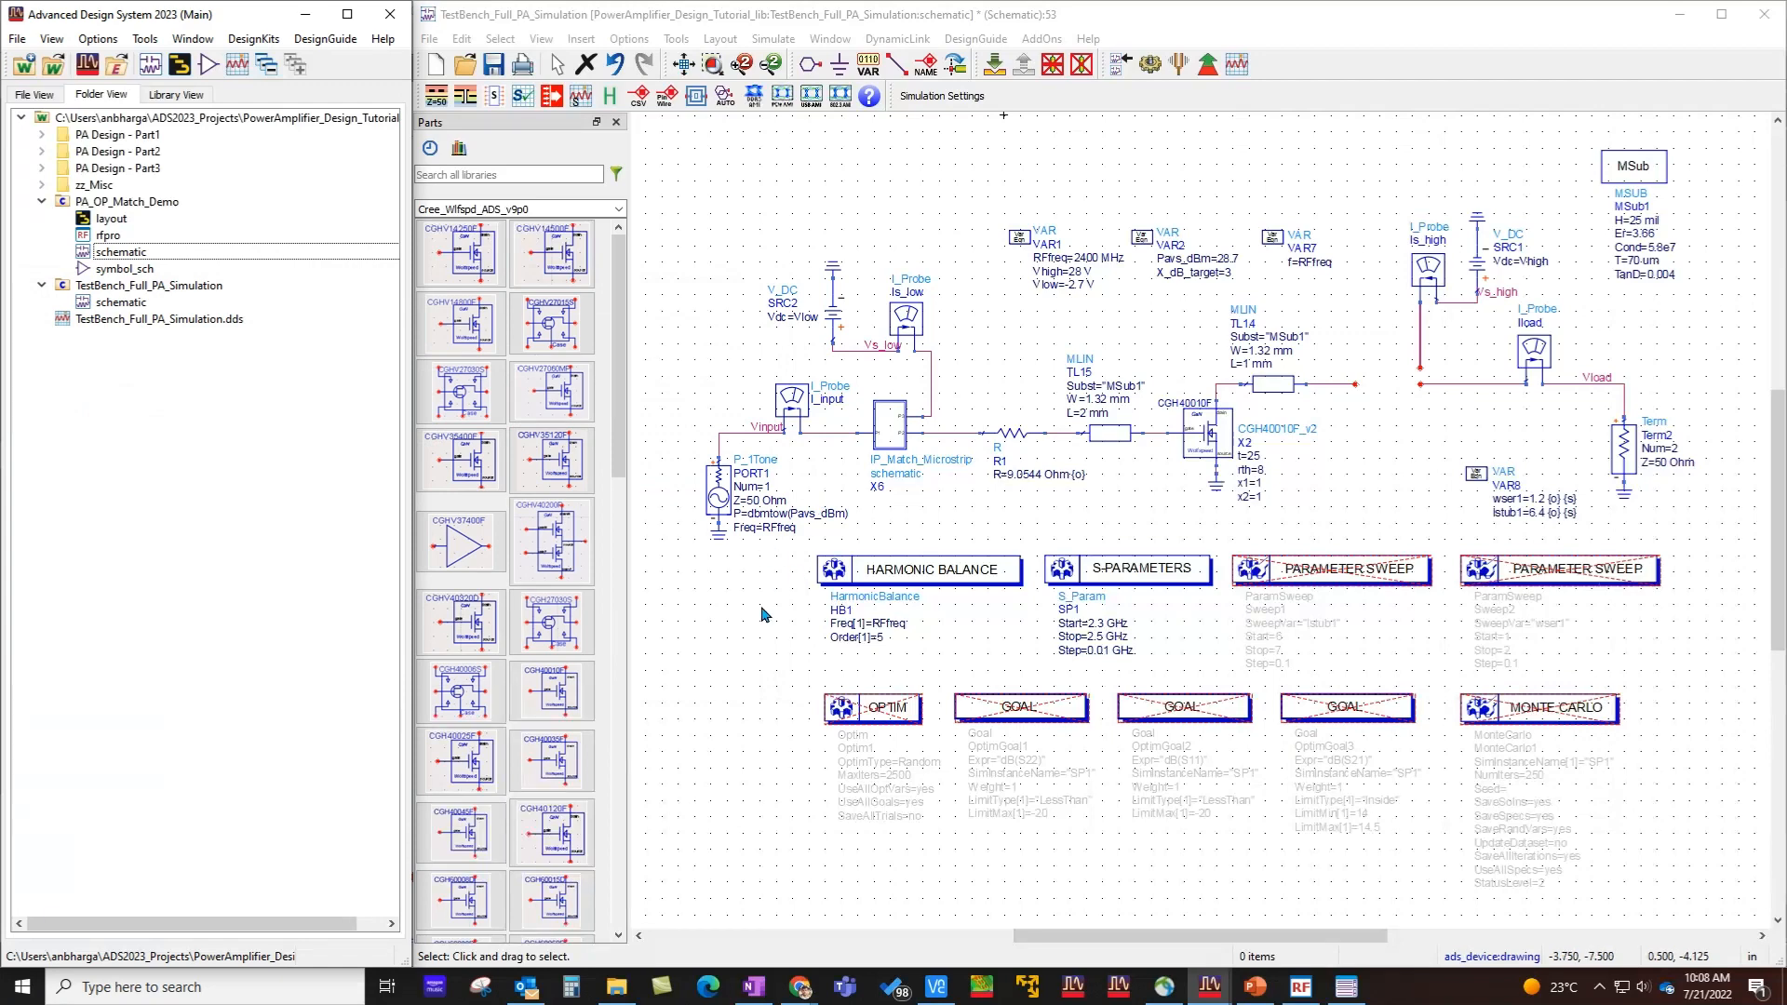
# - Switch to RFPro and inspect the design parameters of the horizontal MLIN line between capacitor C7 and the open stub
pyautogui.click(1283, 979)
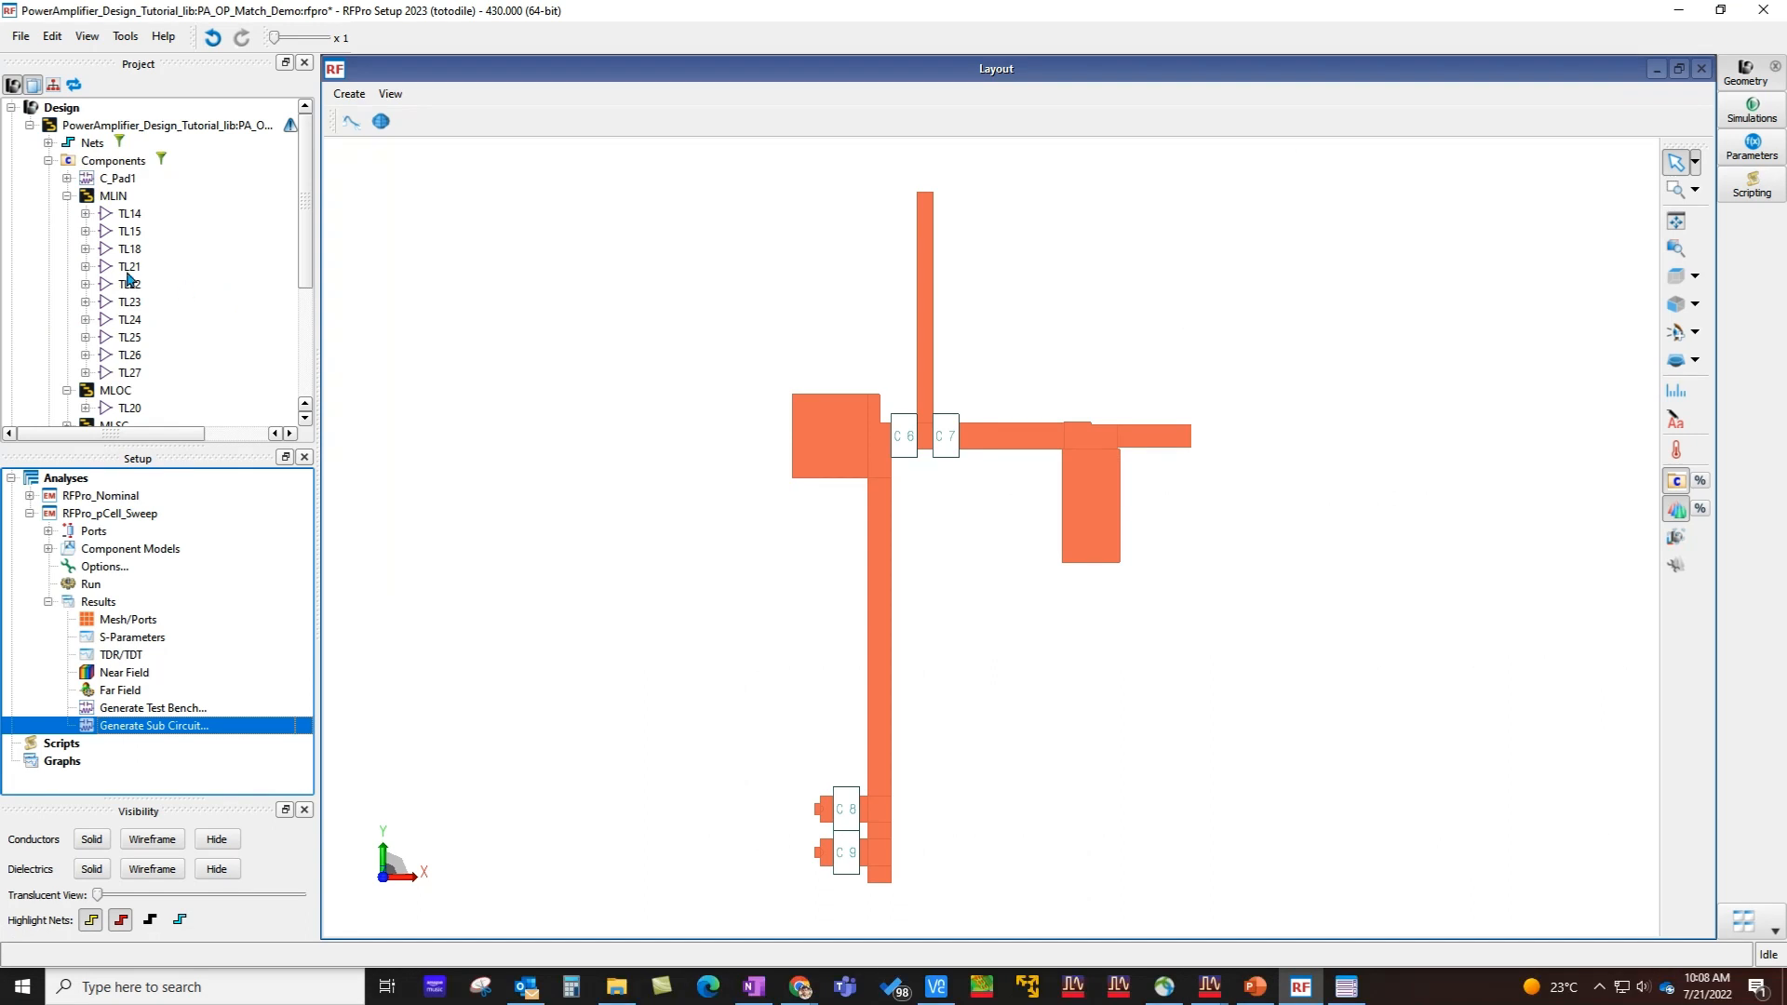
pyautogui.click(67, 196)
pyautogui.click(68, 214)
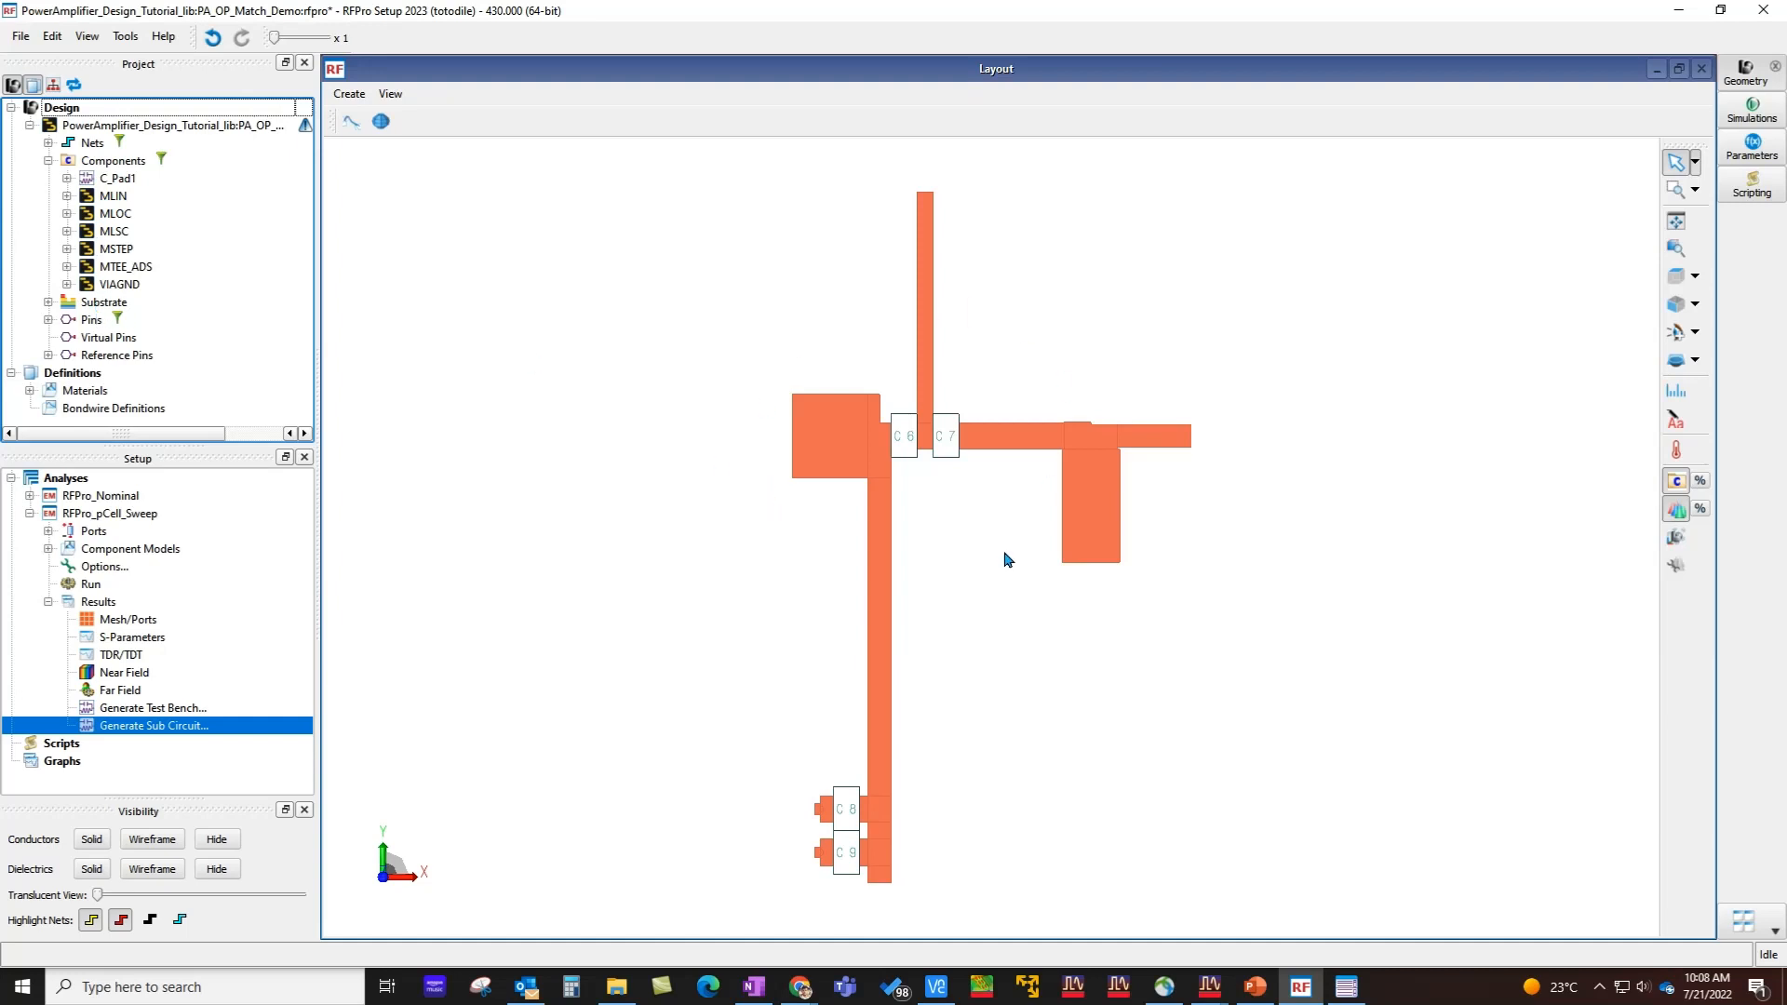
pyautogui.rightClick(1019, 439)
pyautogui.click(1089, 598)
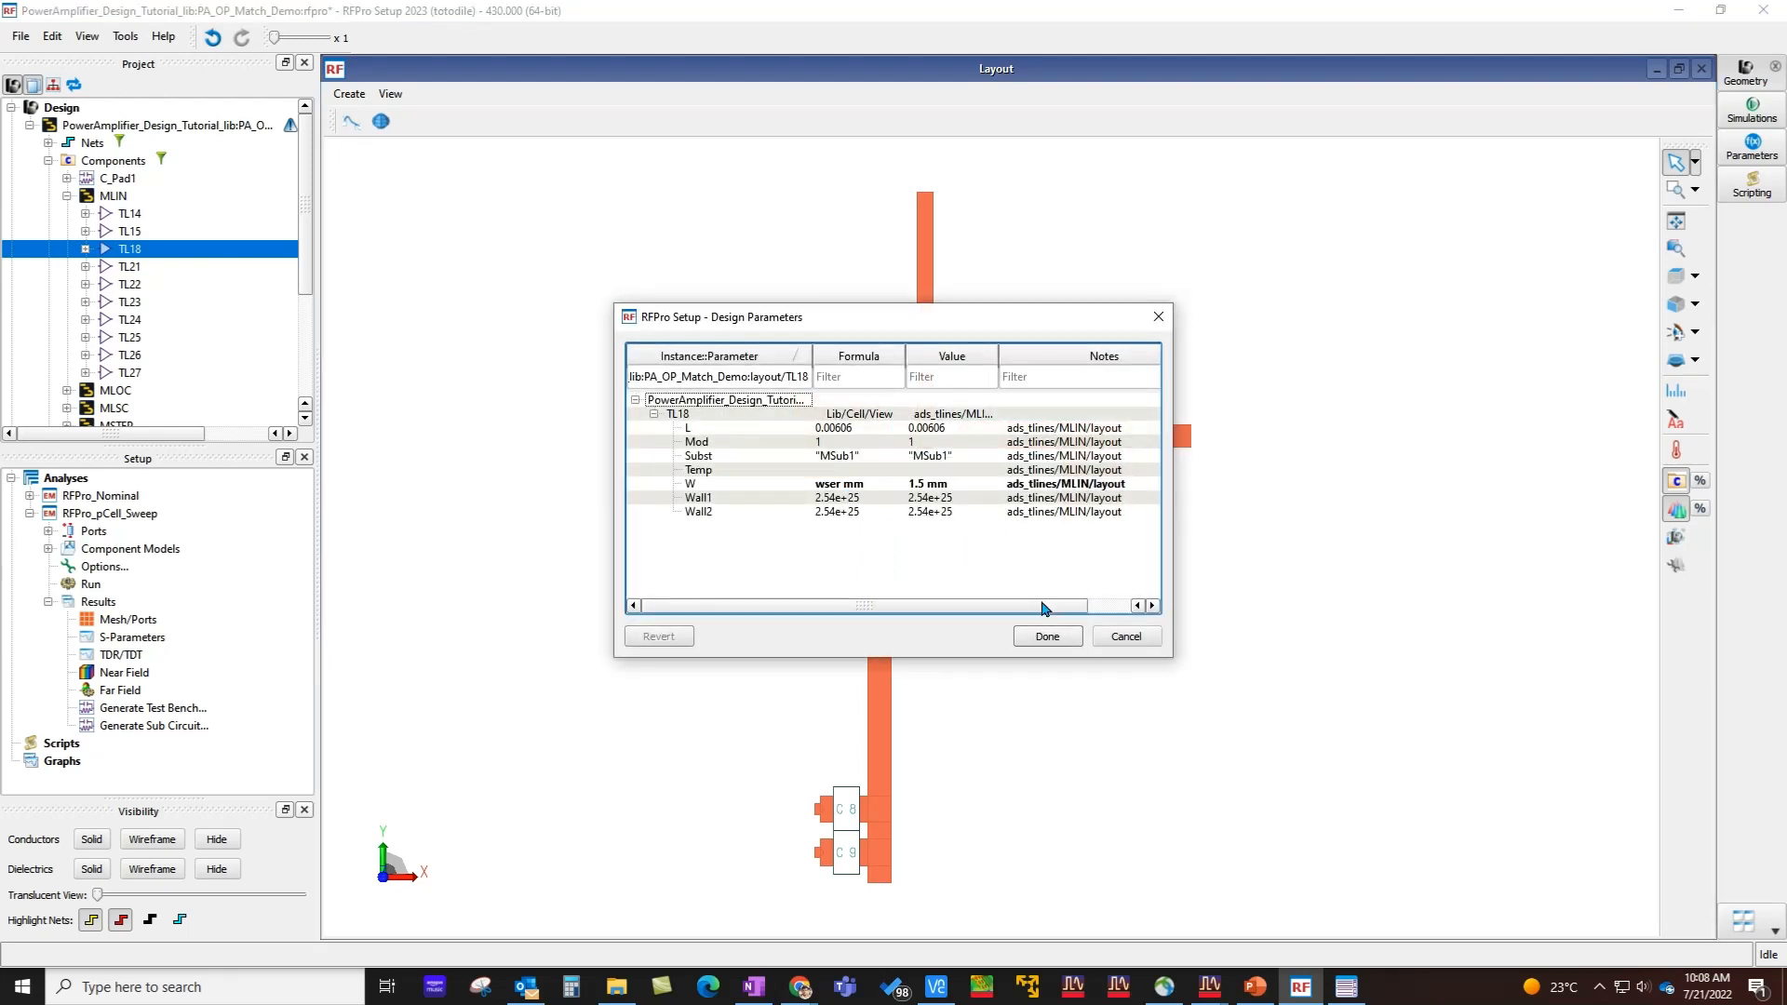
pyautogui.click(1110, 638)
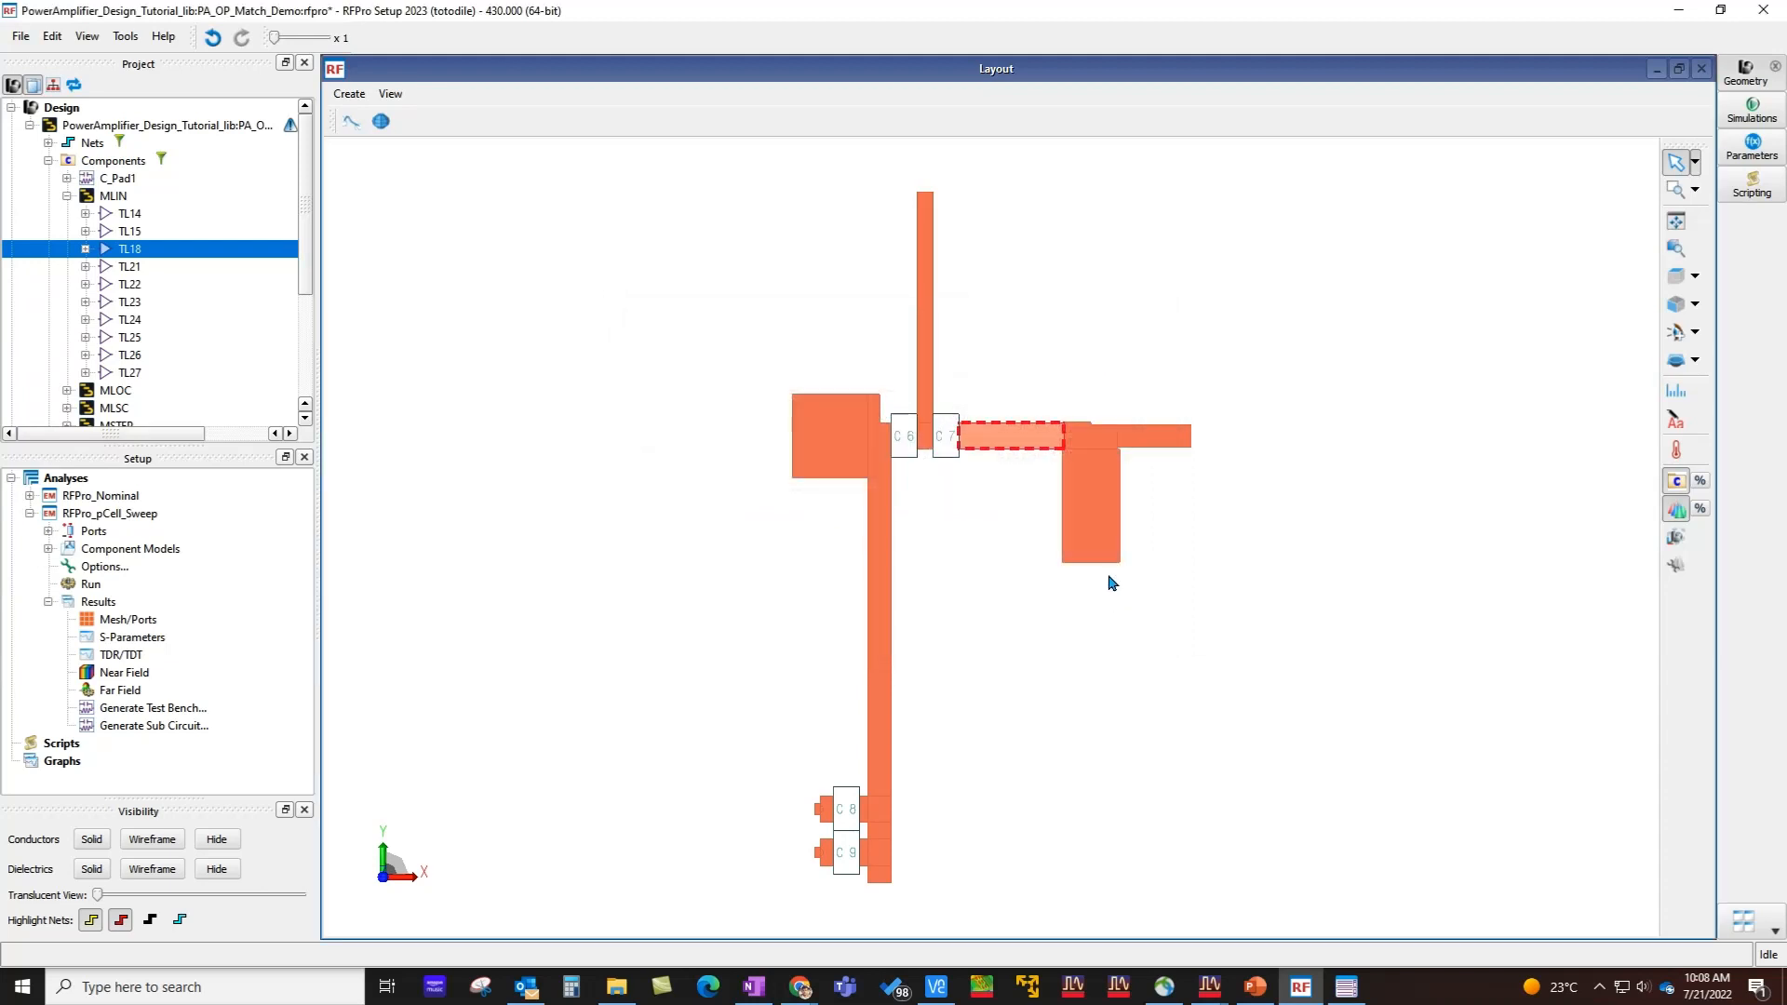
# - Inspect the design parameters of the MLOC open stub TL20 in the layout
pyautogui.rightClick(1091, 541)
pyautogui.click(1140, 698)
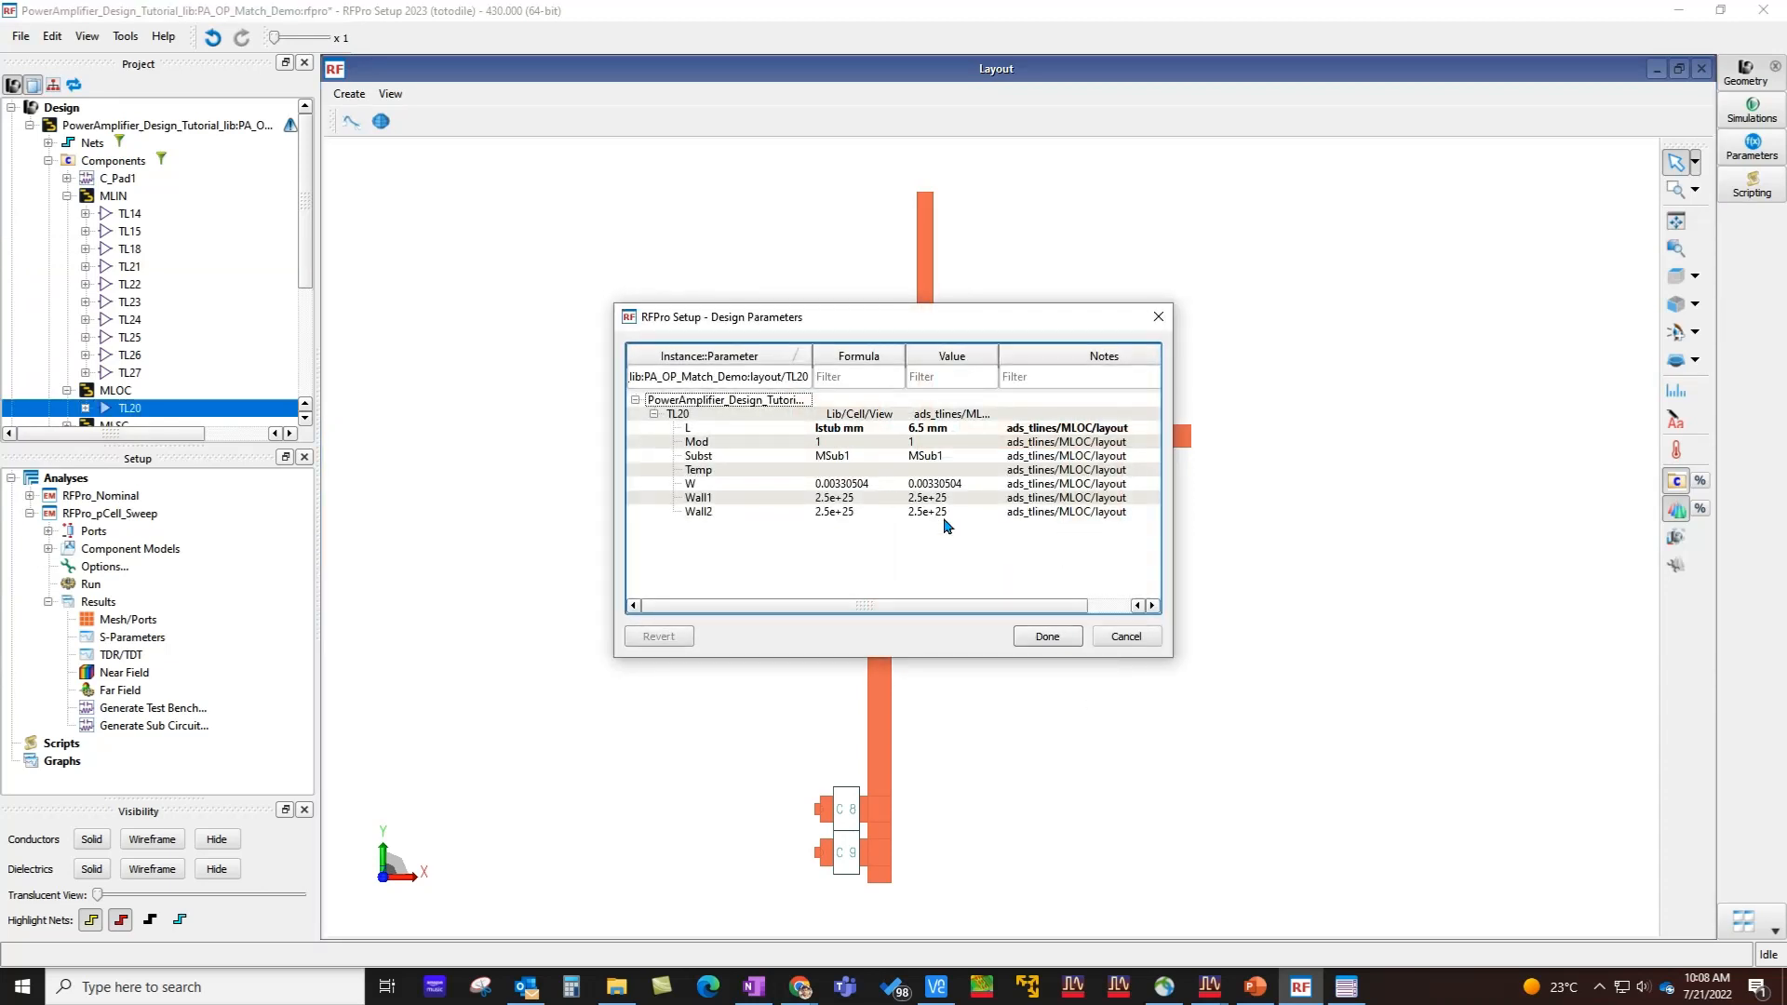
pyautogui.click(1127, 638)
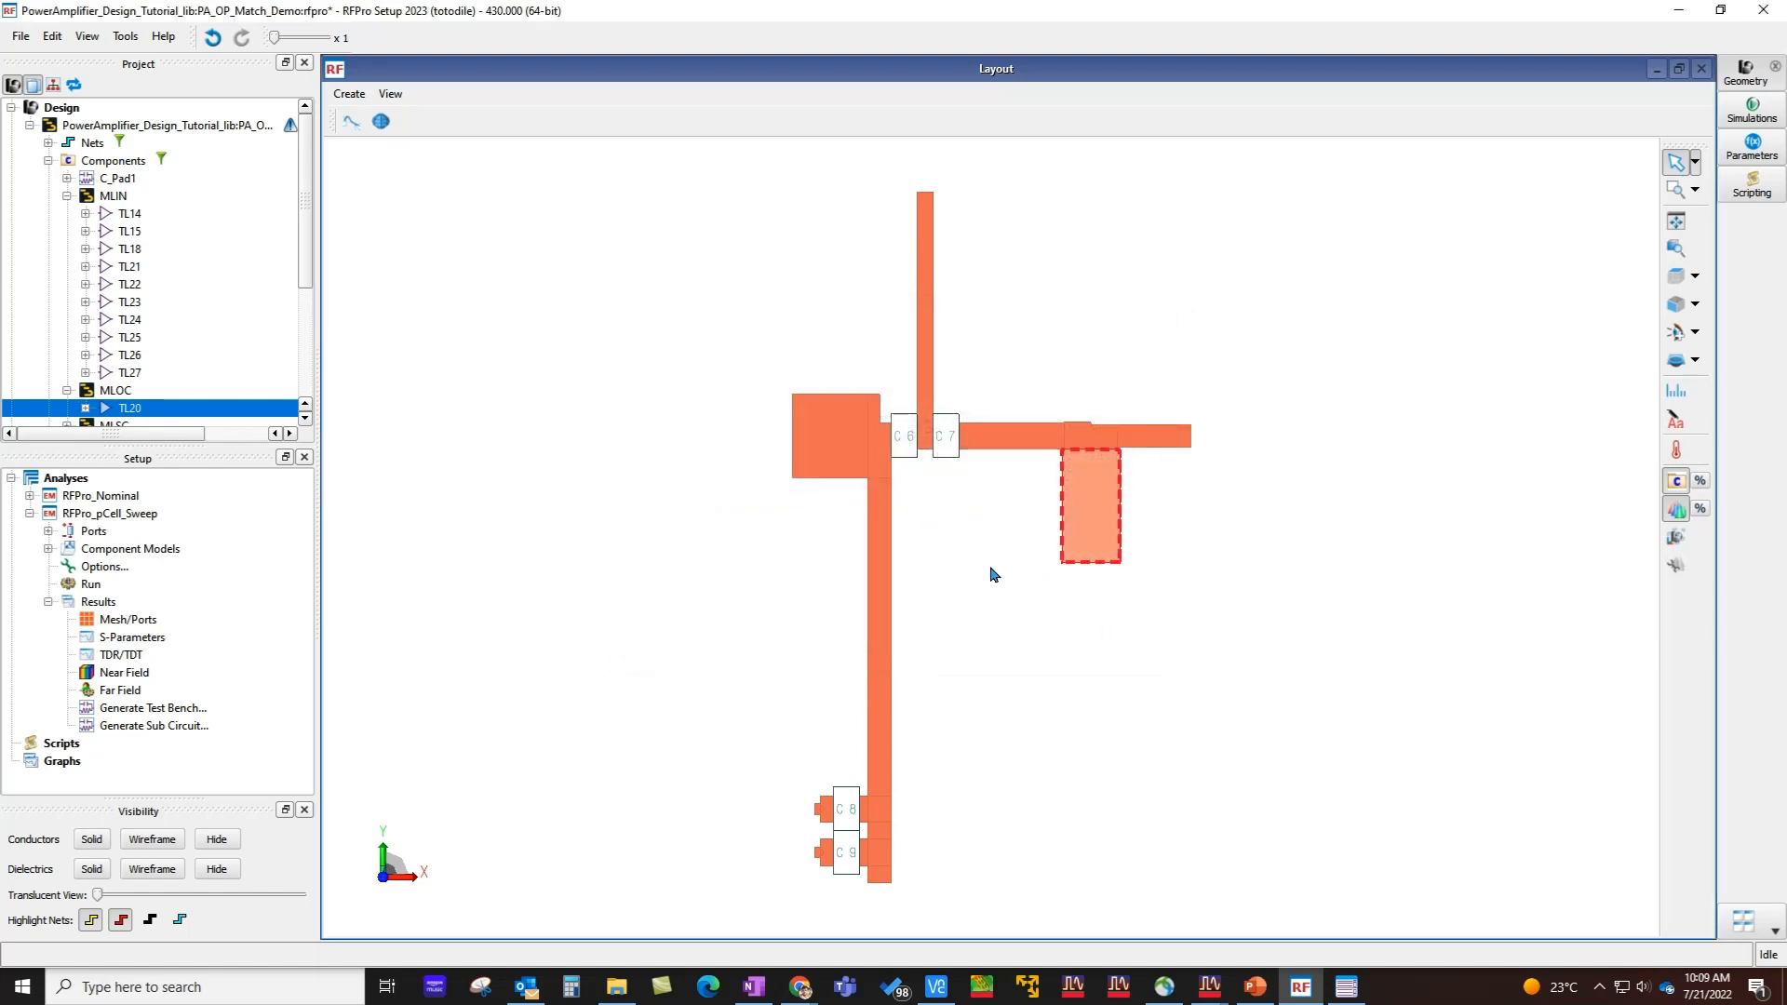
# - Review the parameter sweep ranges of lstub and wser in the RFPro_pCell_Sweep analysis options
pyautogui.doubleClick(99, 570)
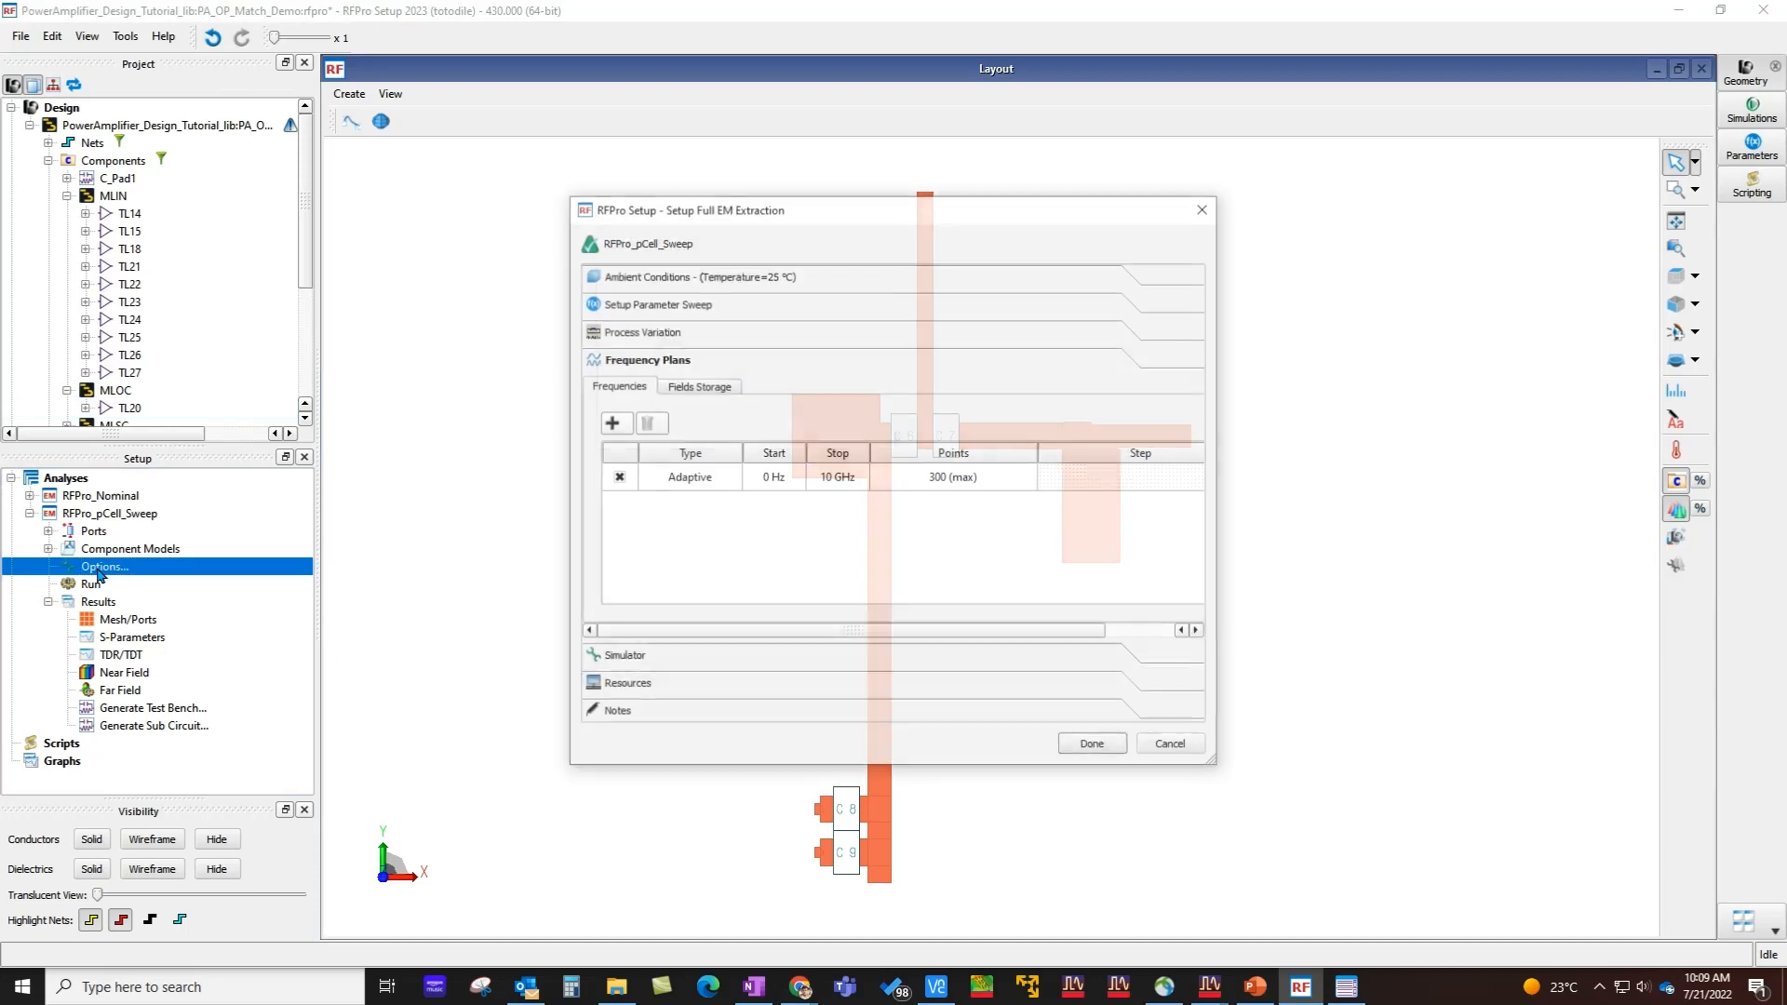
pyautogui.click(680, 308)
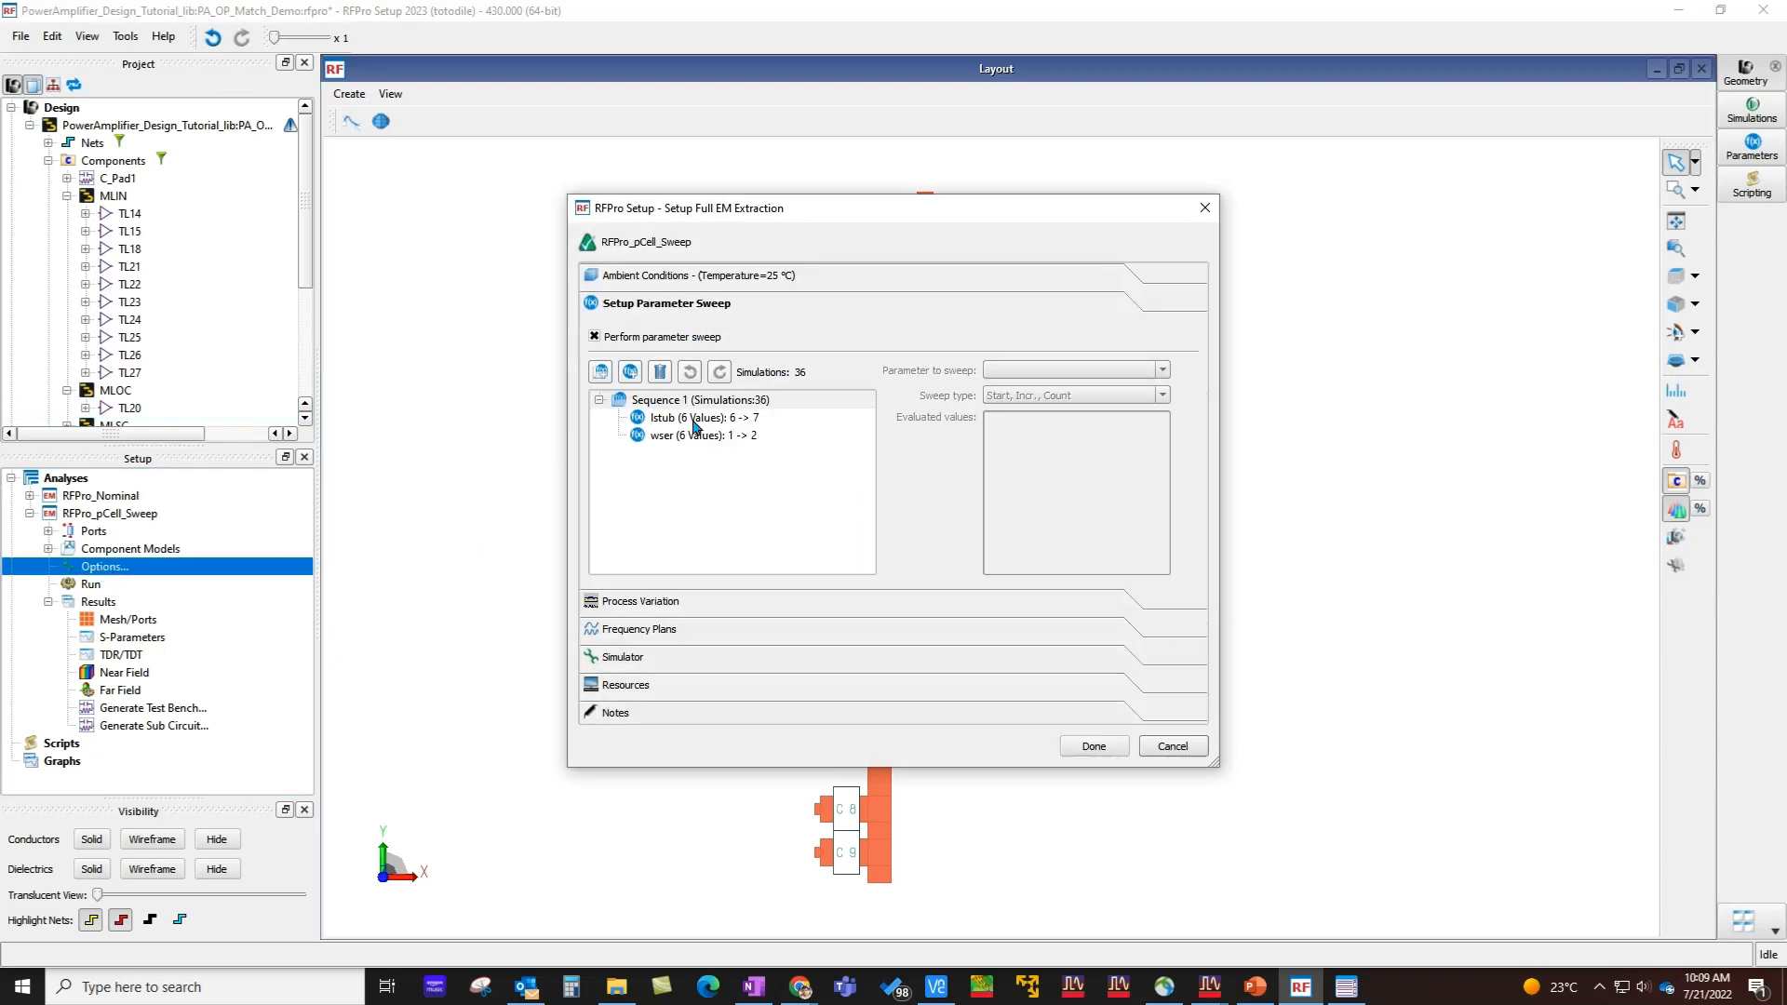
pyautogui.moveTo(702, 449)
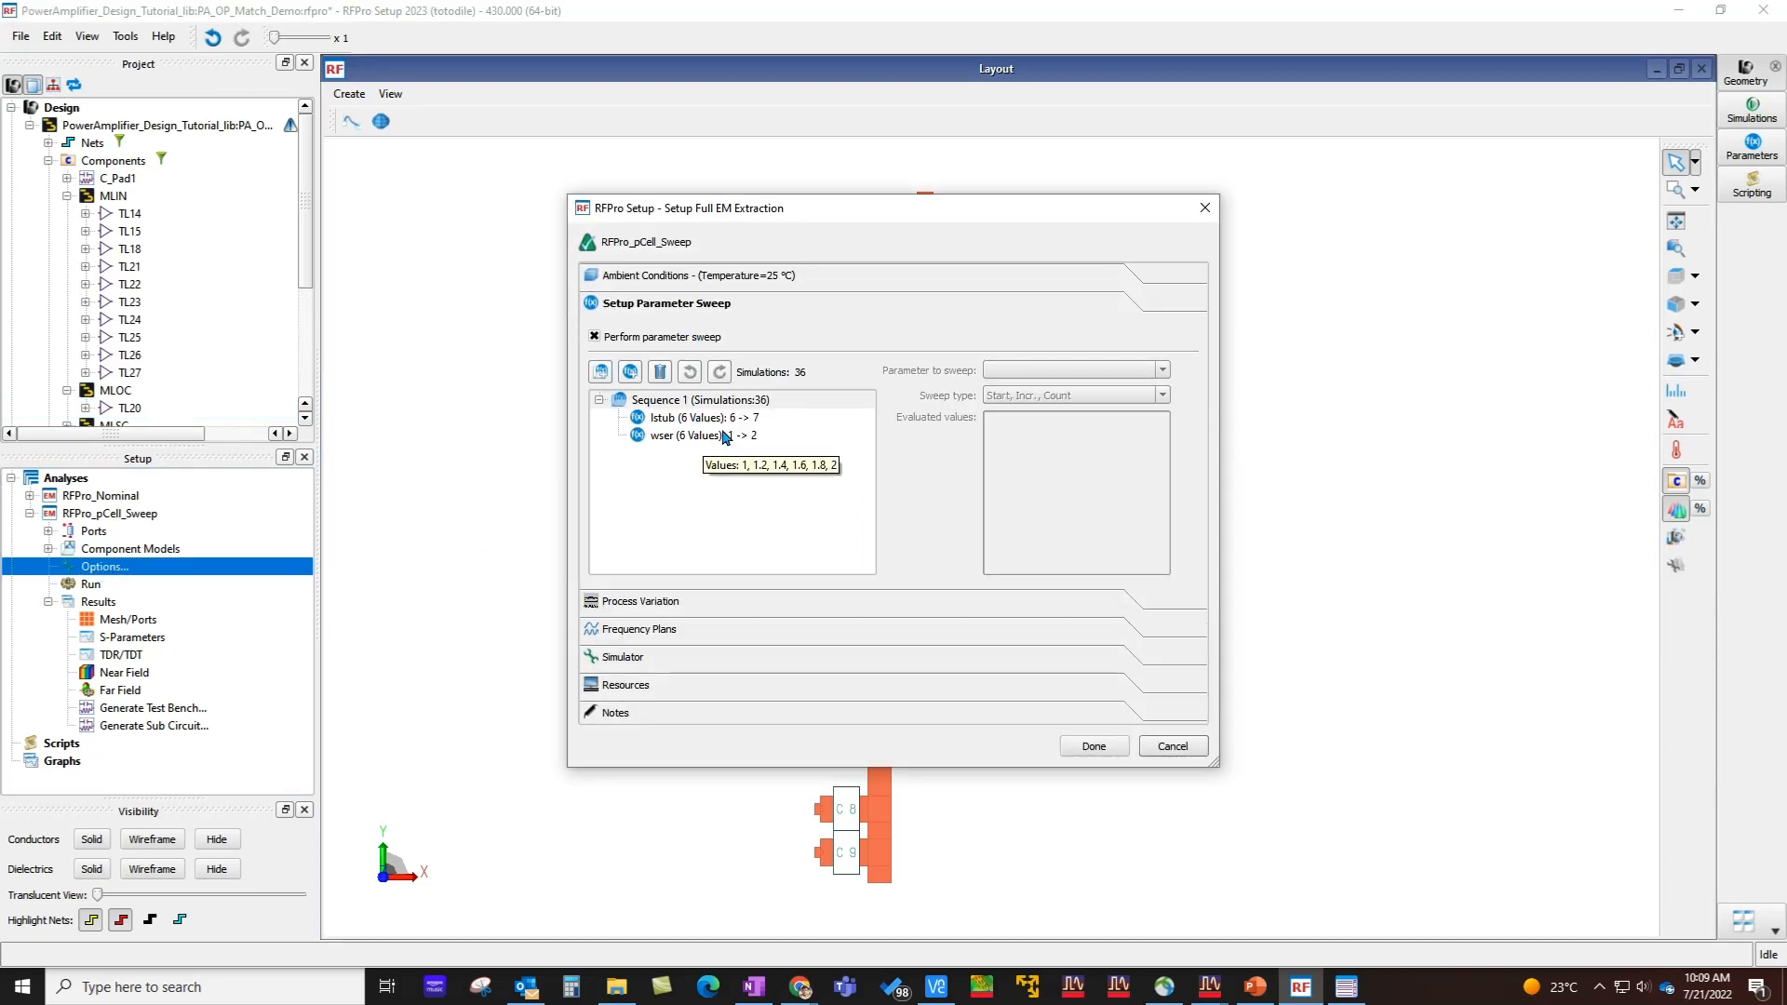
pyautogui.click(740, 421)
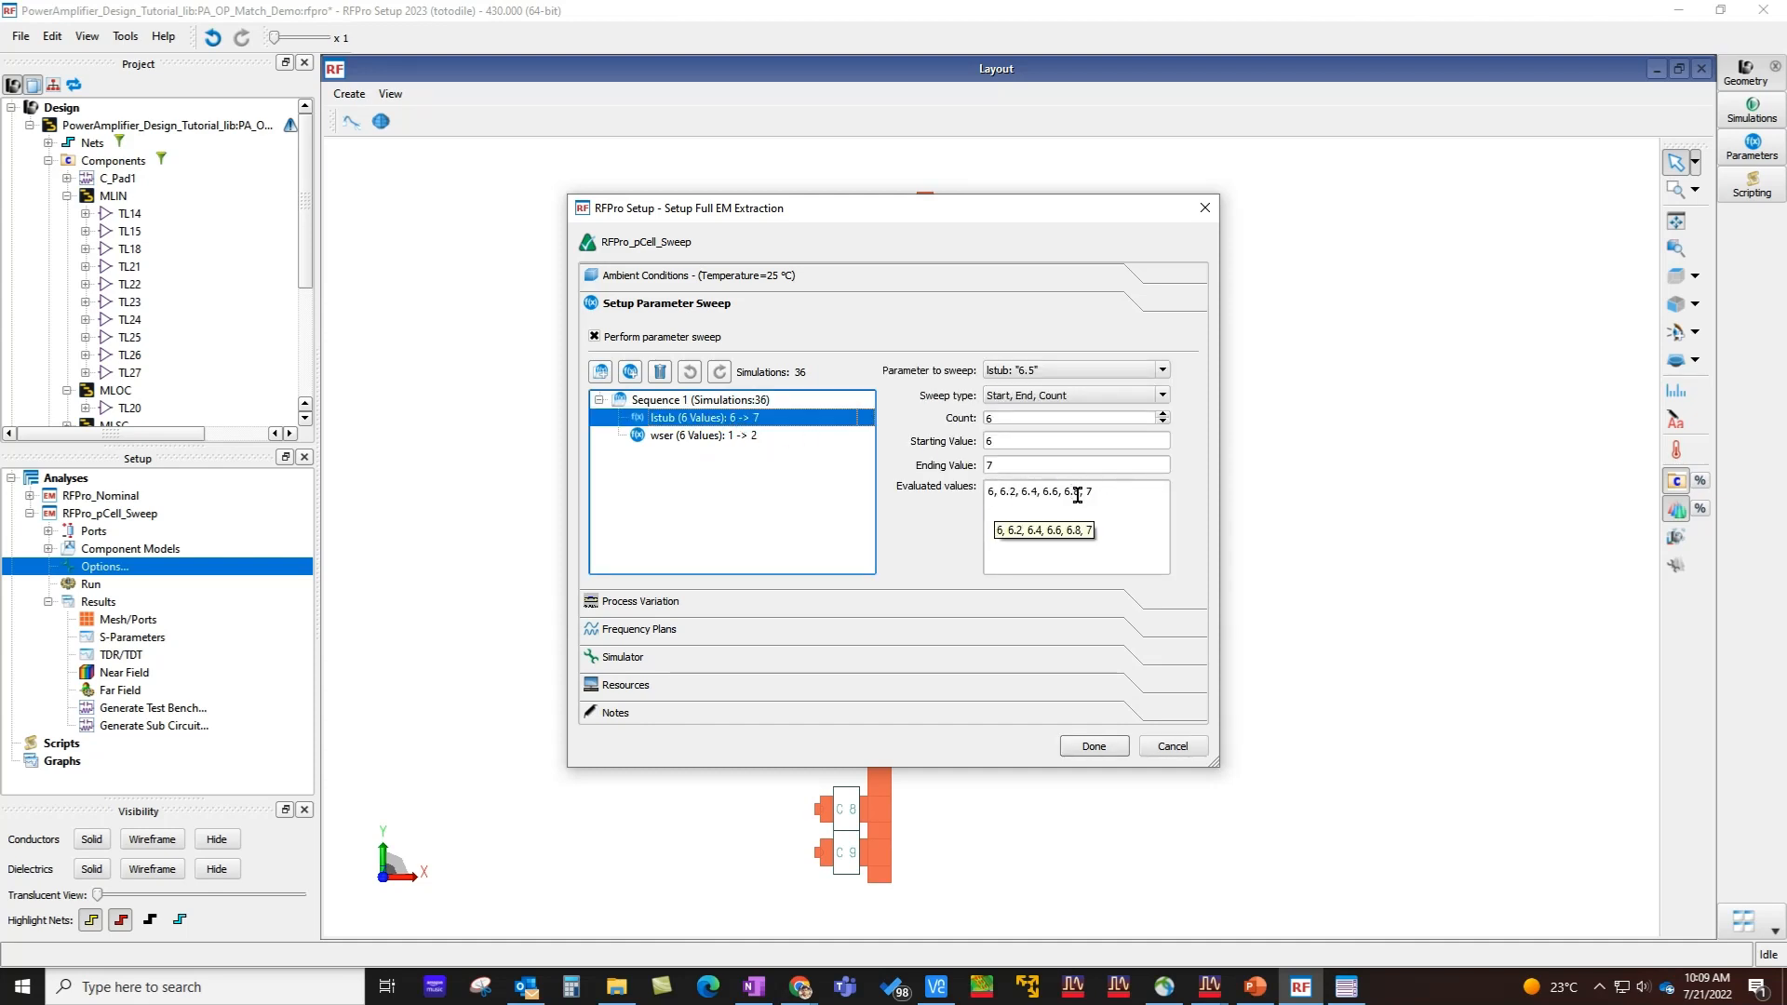
pyautogui.click(733, 438)
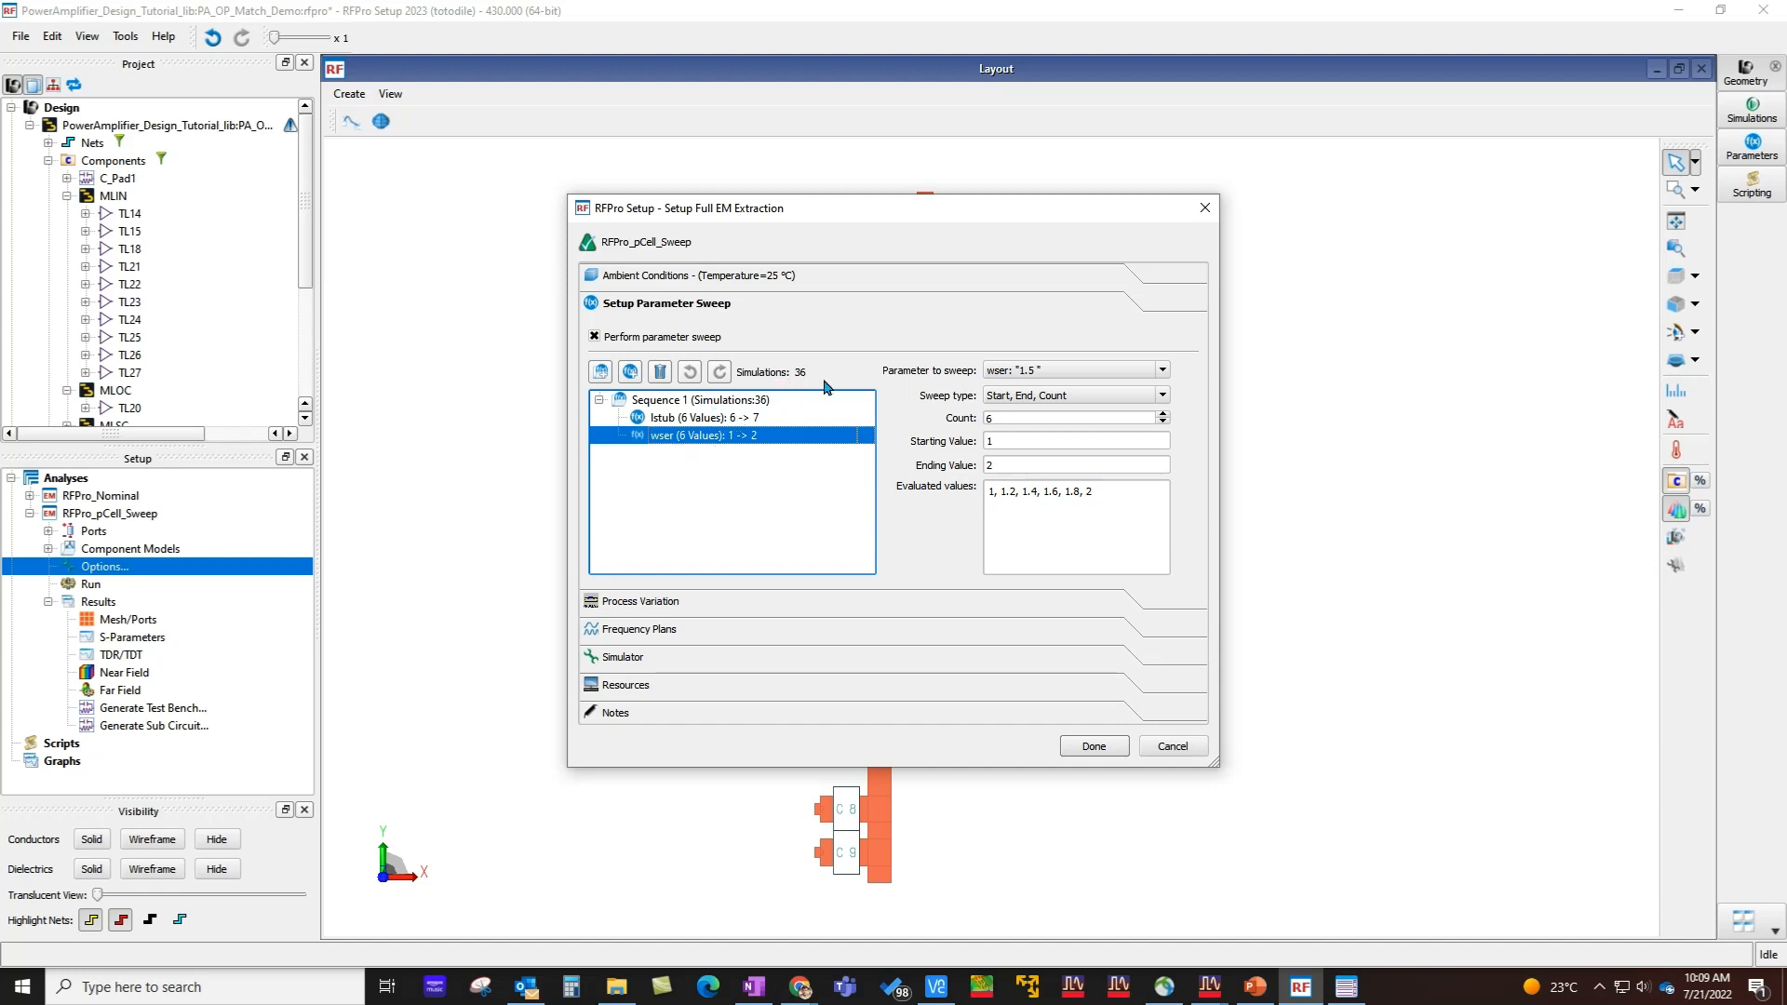
pyautogui.click(1163, 749)
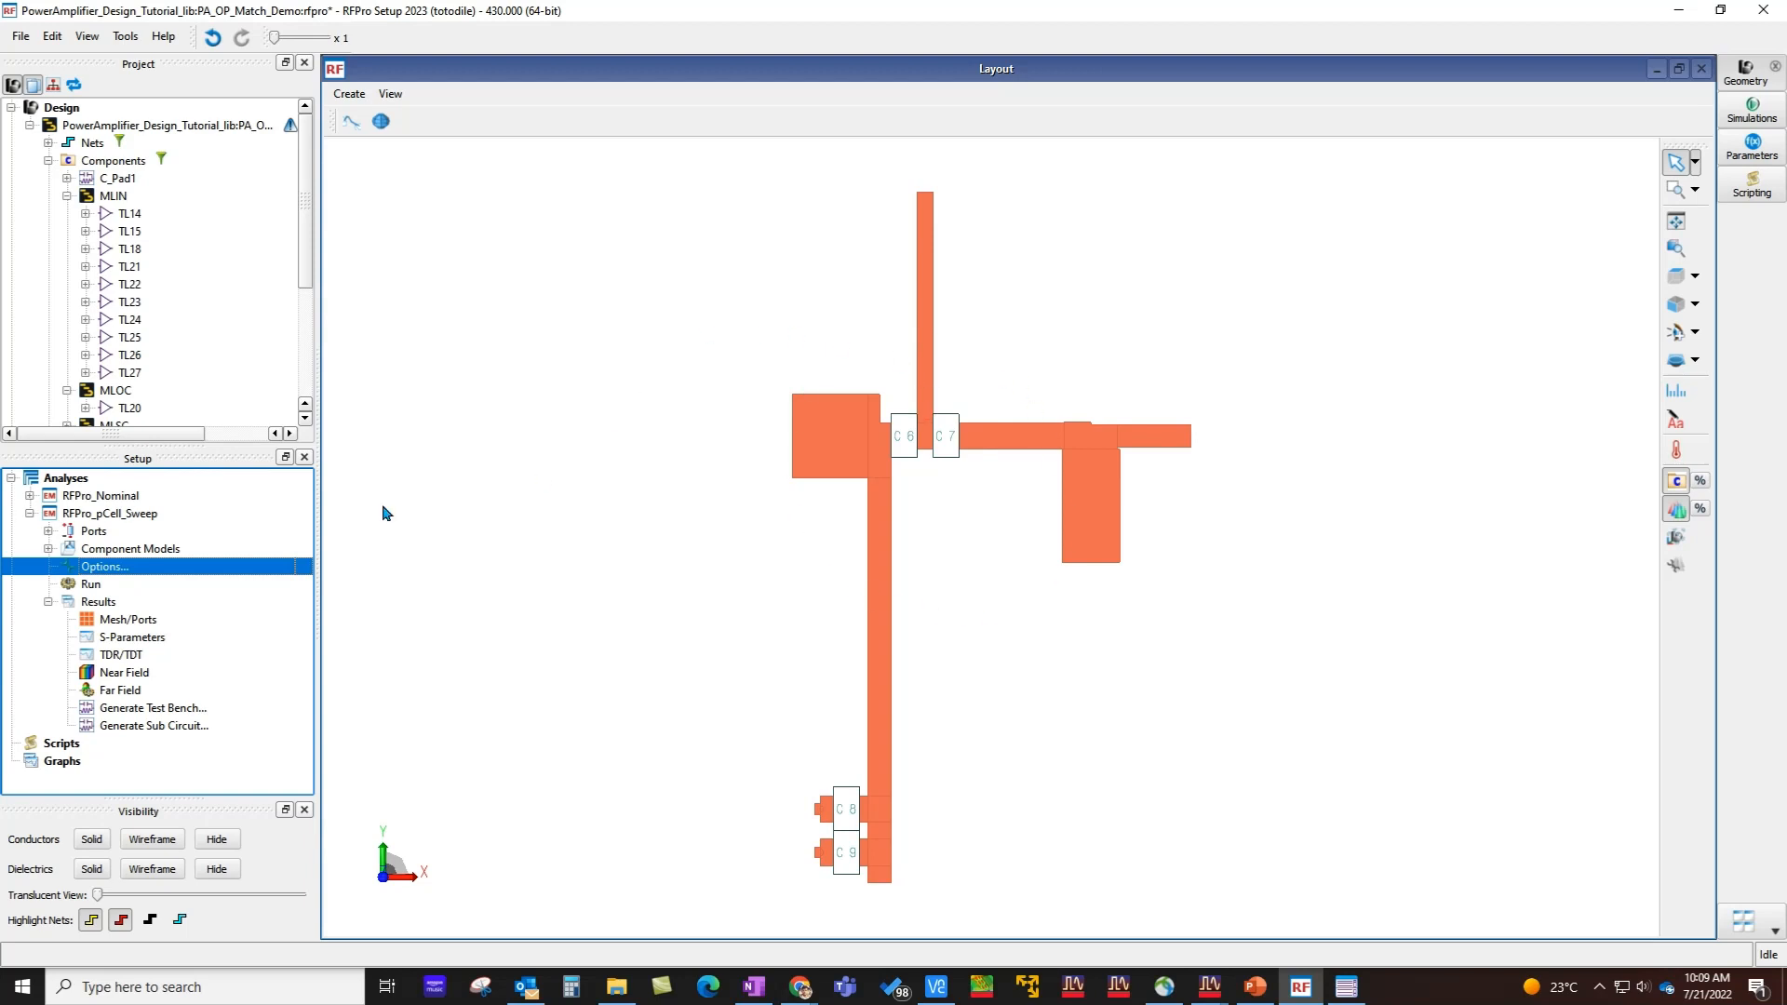
# - Check the C_Pad1 component model and generate the RFPro_pCell_Sweep sub circuit as a view in the existing PA_OP_Match_Demo cell
pyautogui.click(49, 549)
pyautogui.click(129, 567)
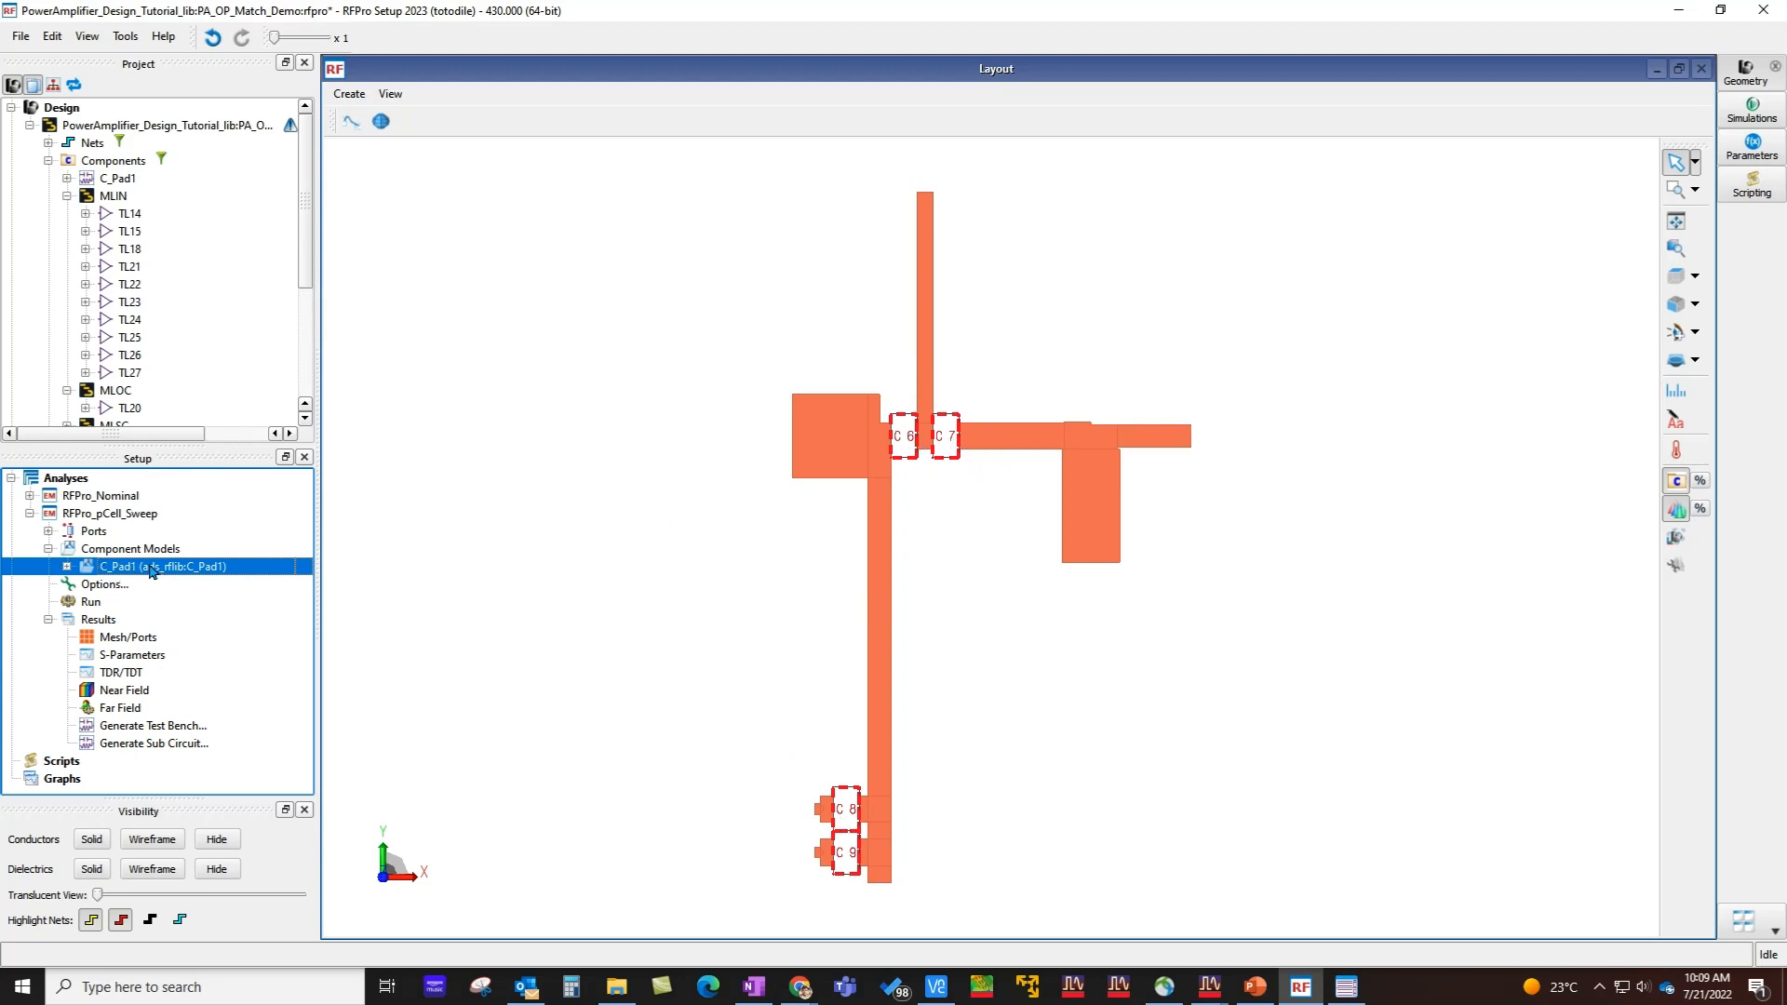
pyautogui.click(186, 744)
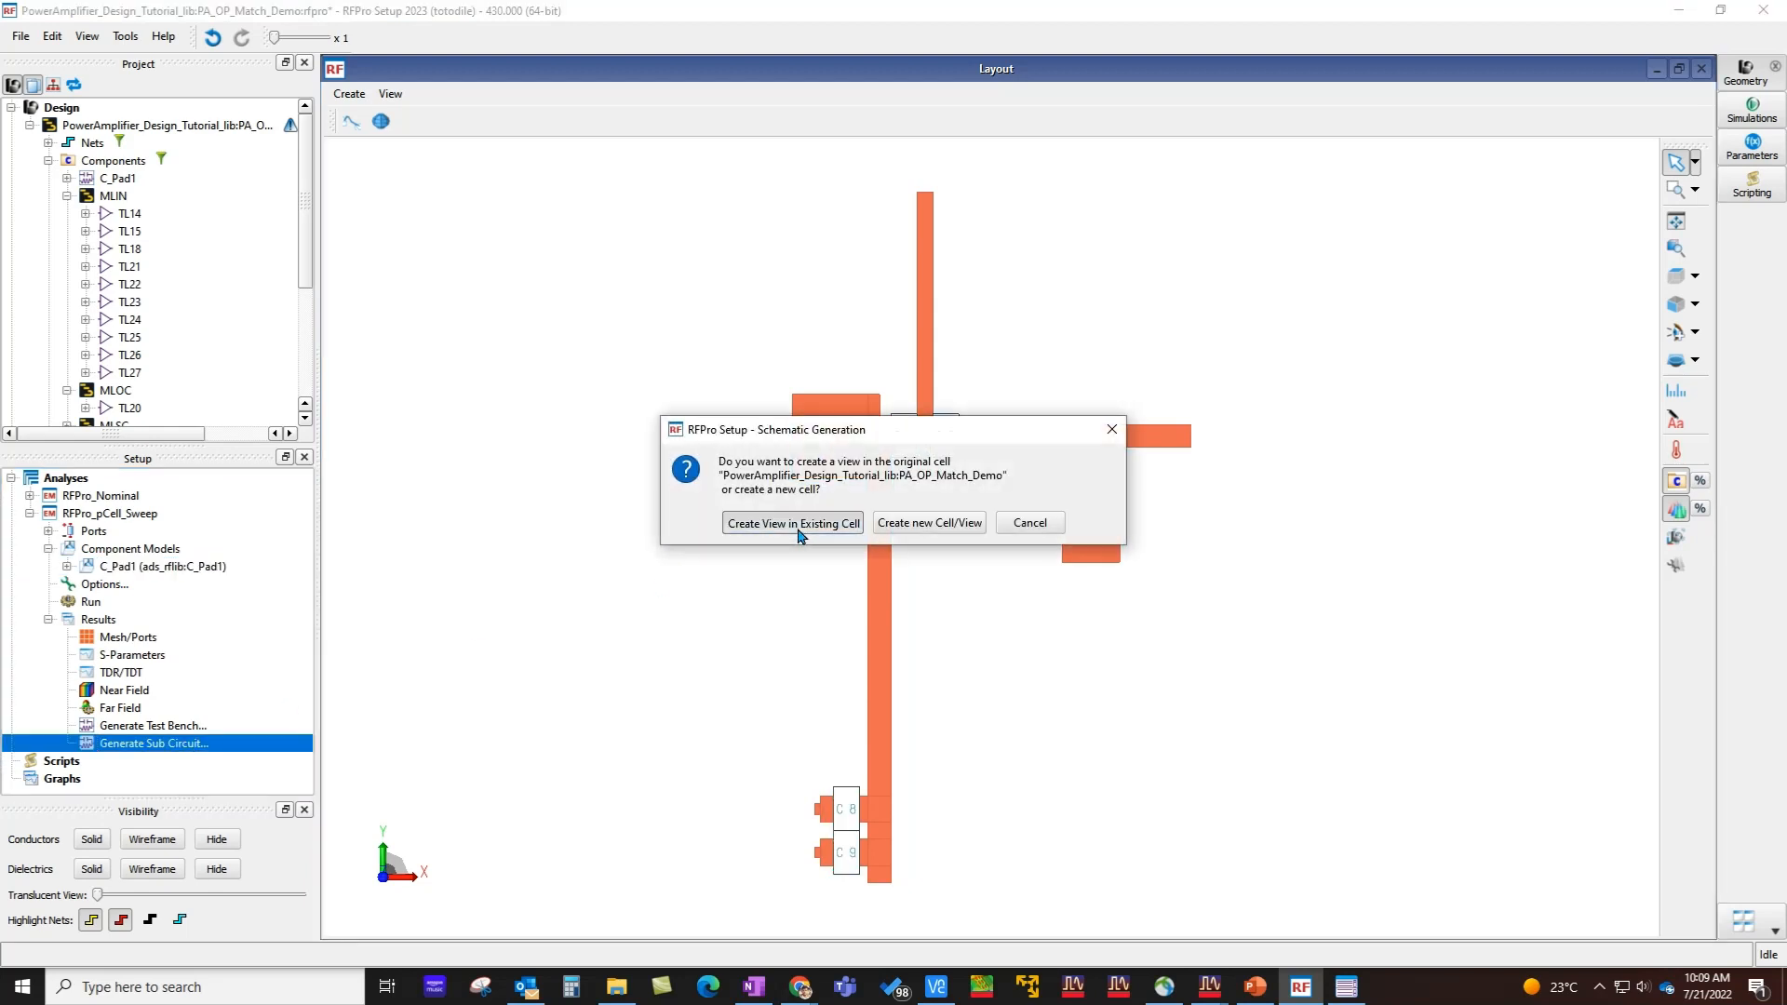
pyautogui.click(797, 529)
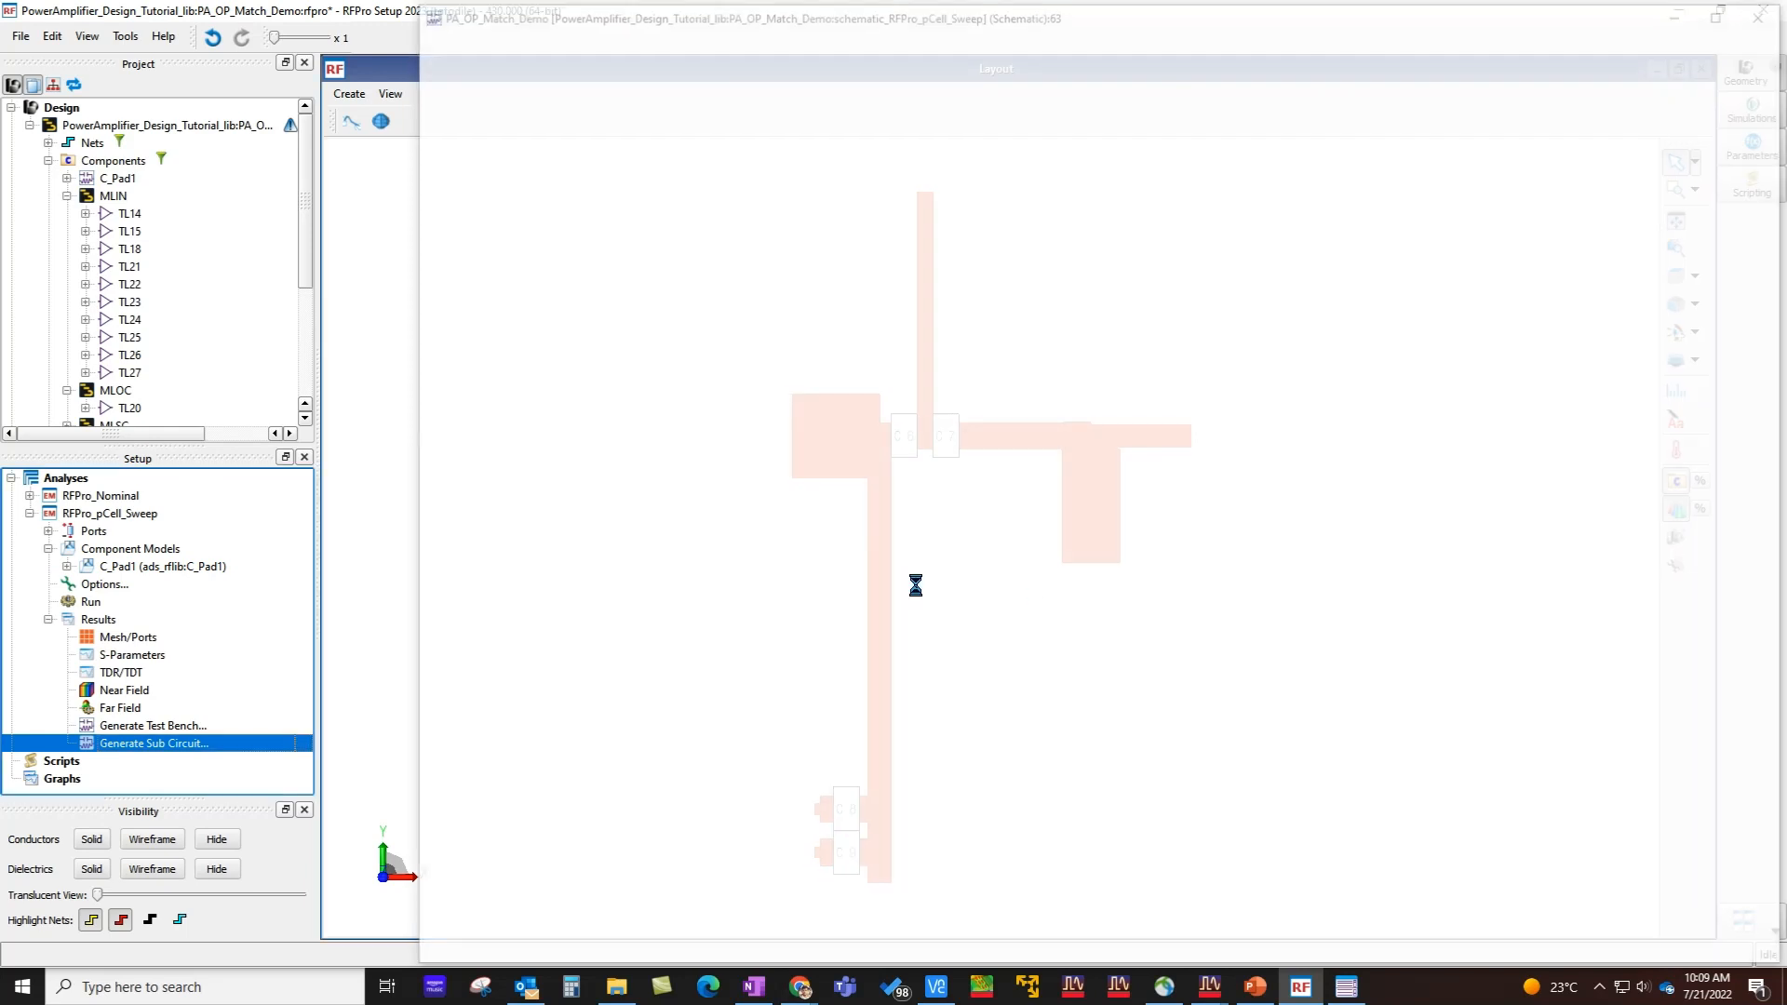
pyautogui.doubleClick(858, 18)
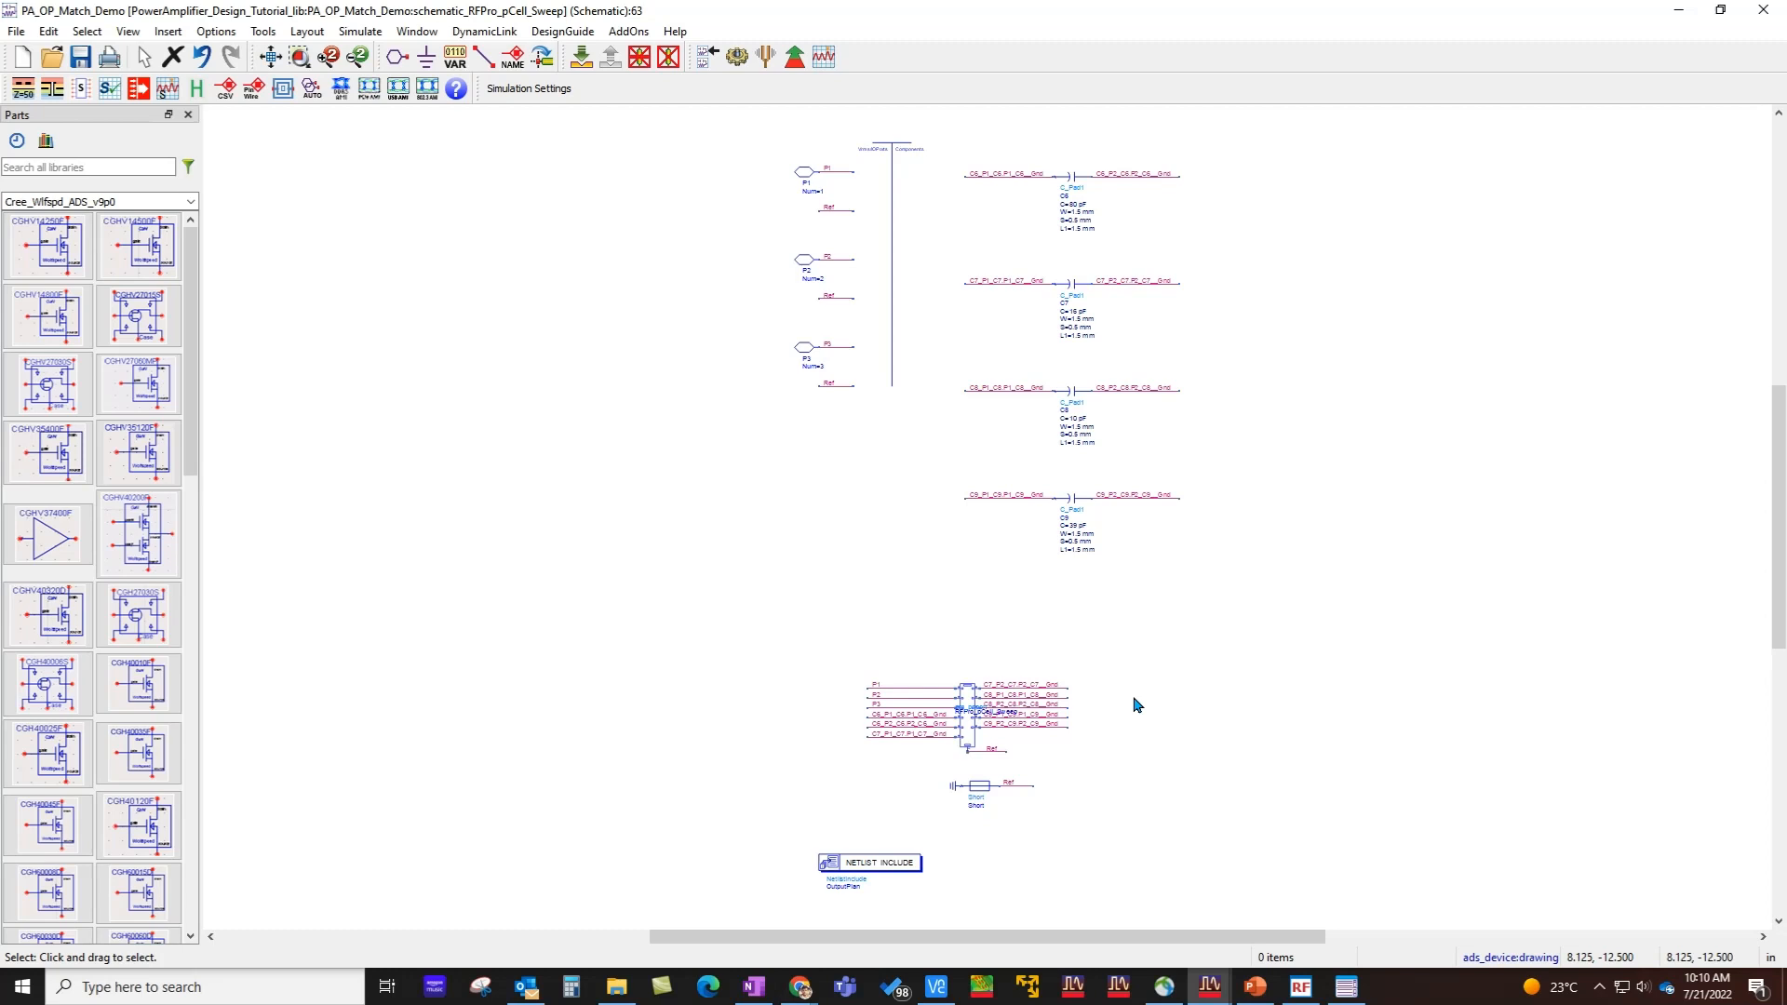
# - Inspect the wser and lstub data parameters of the em_pnport block in the generated schematic
pyautogui.doubleClick(968, 742)
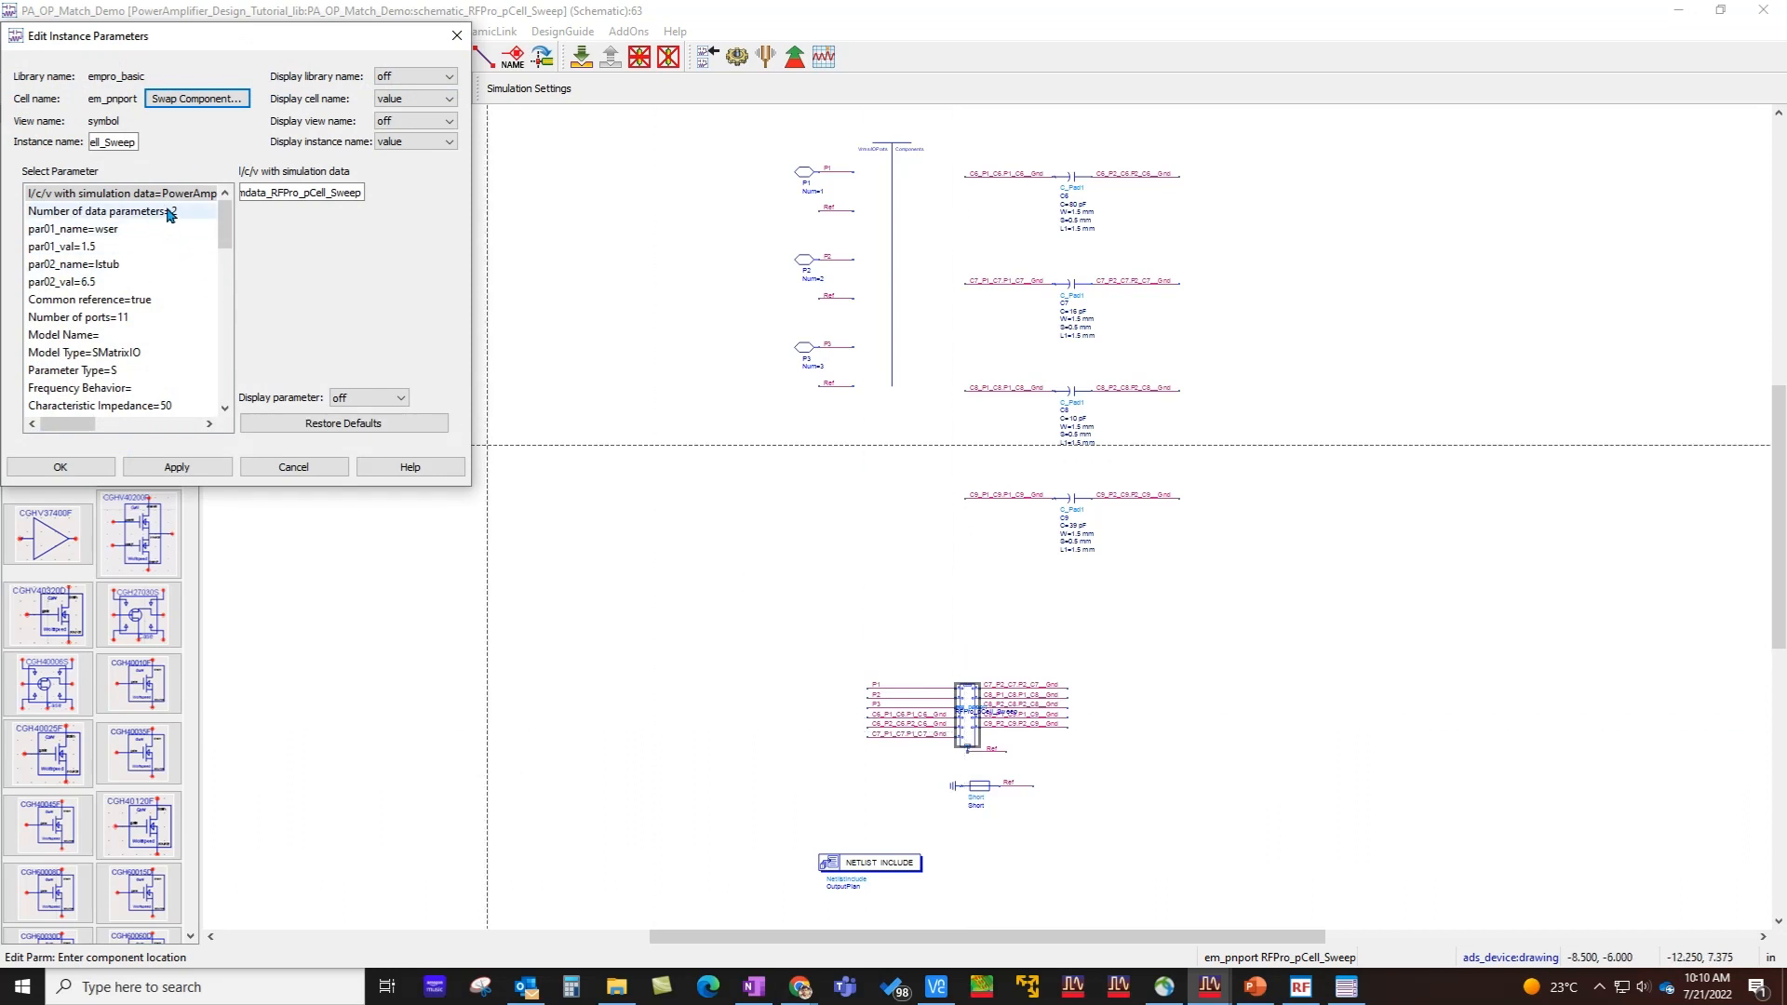
pyautogui.click(141, 230)
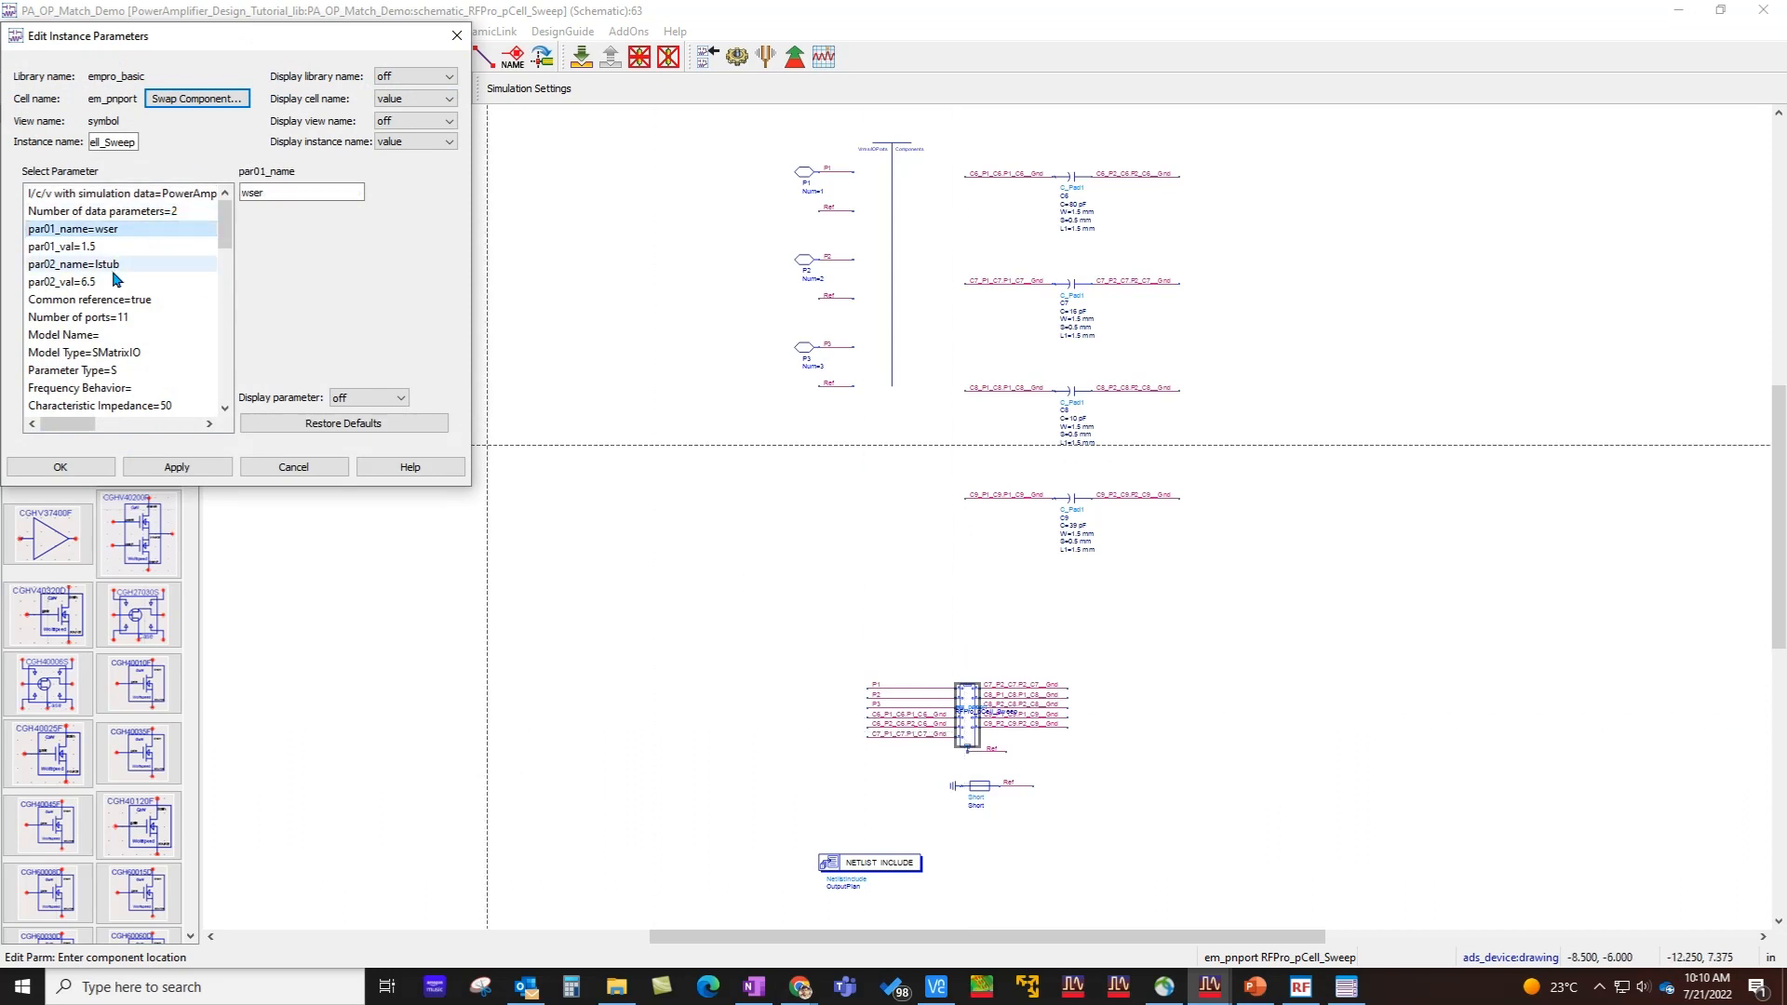
pyautogui.click(114, 266)
pyautogui.click(108, 282)
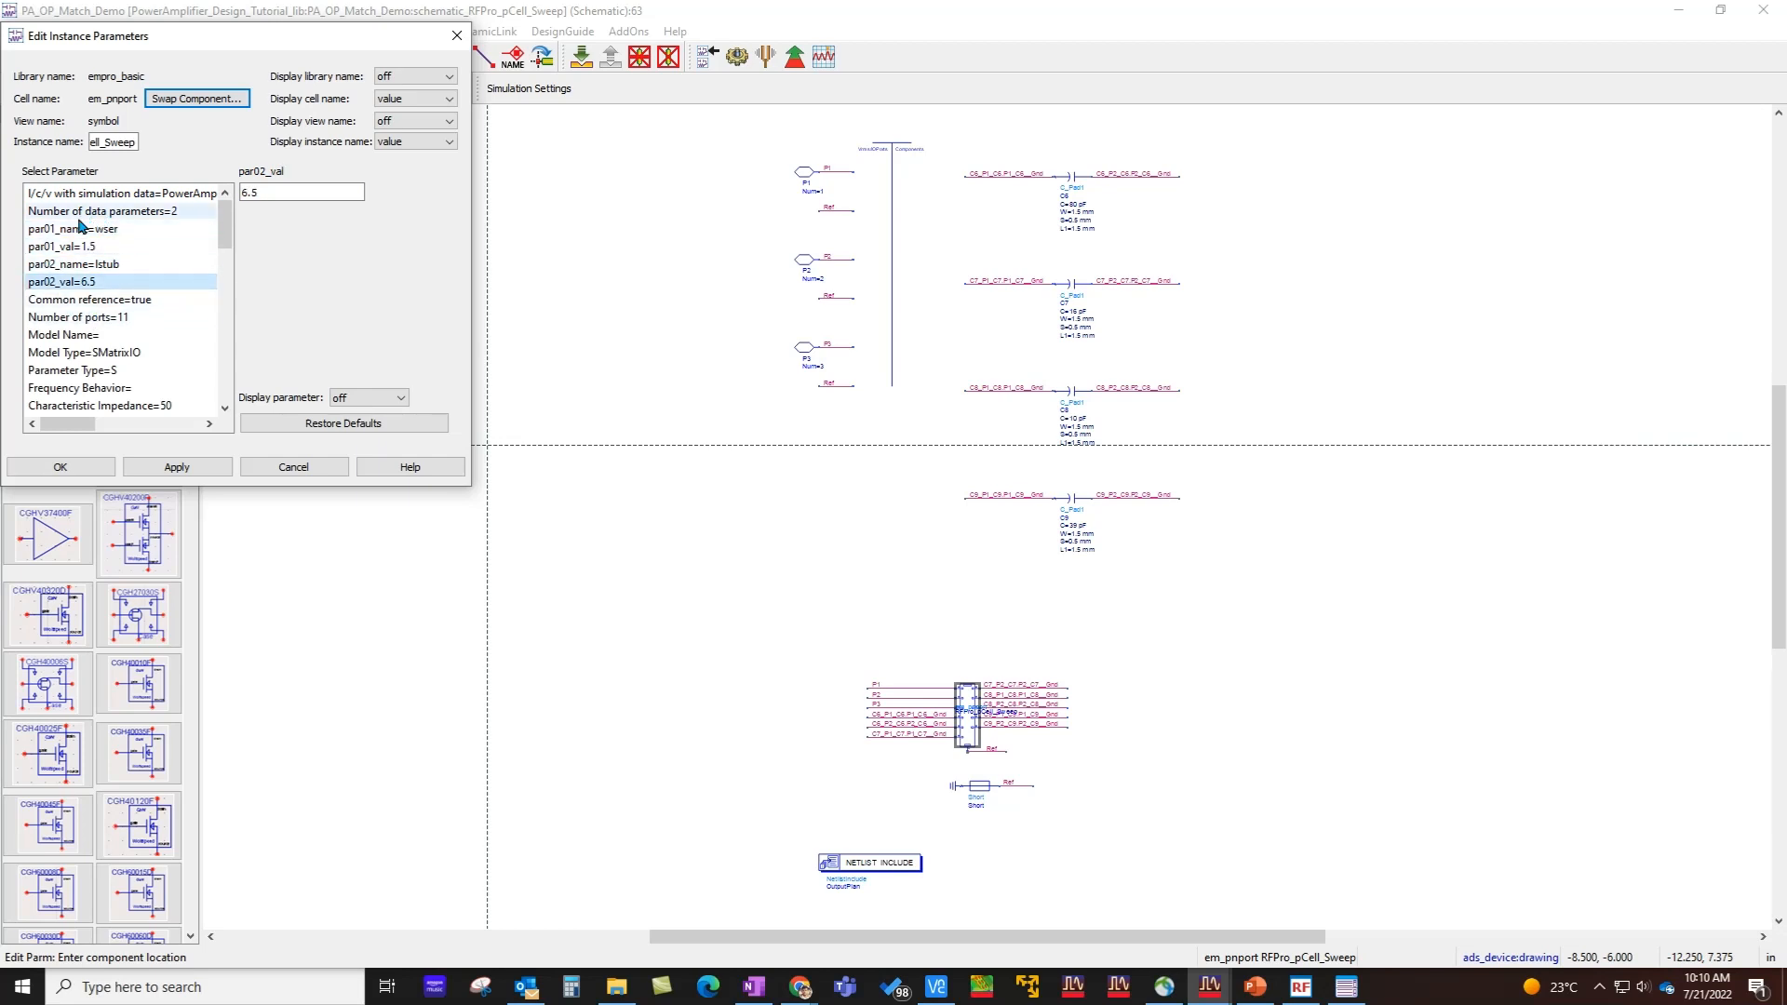
pyautogui.click(273, 475)
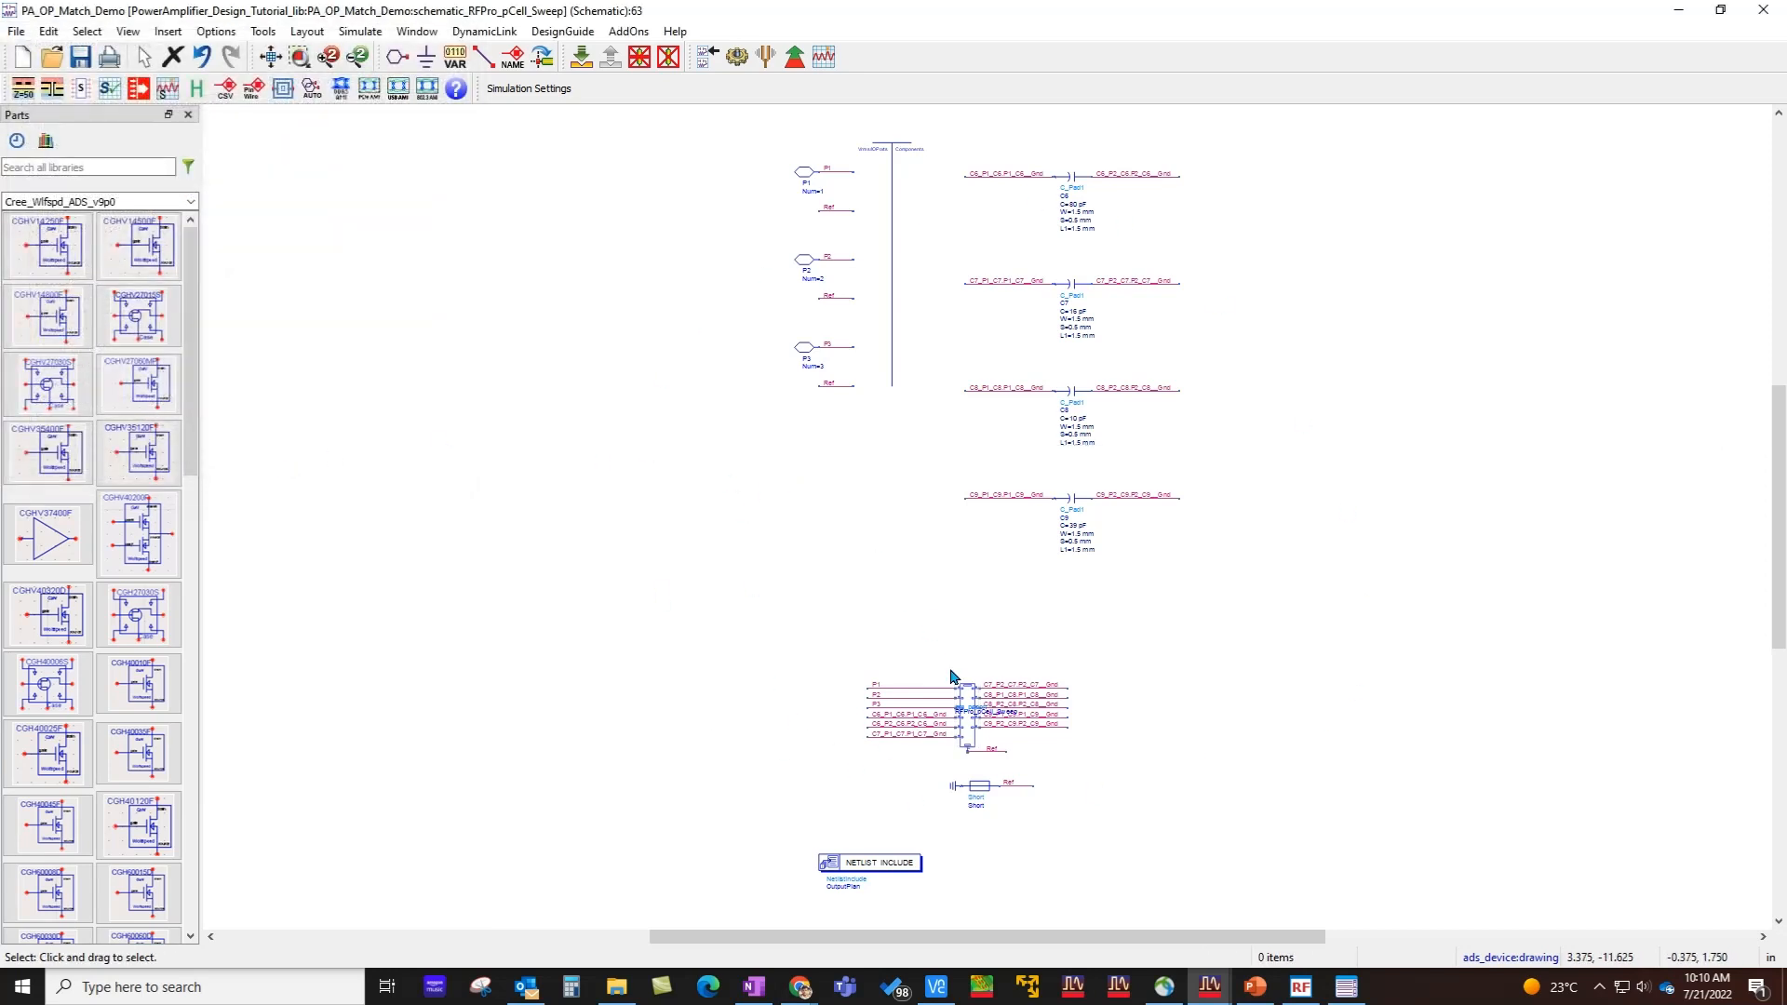
pyautogui.click(961, 738)
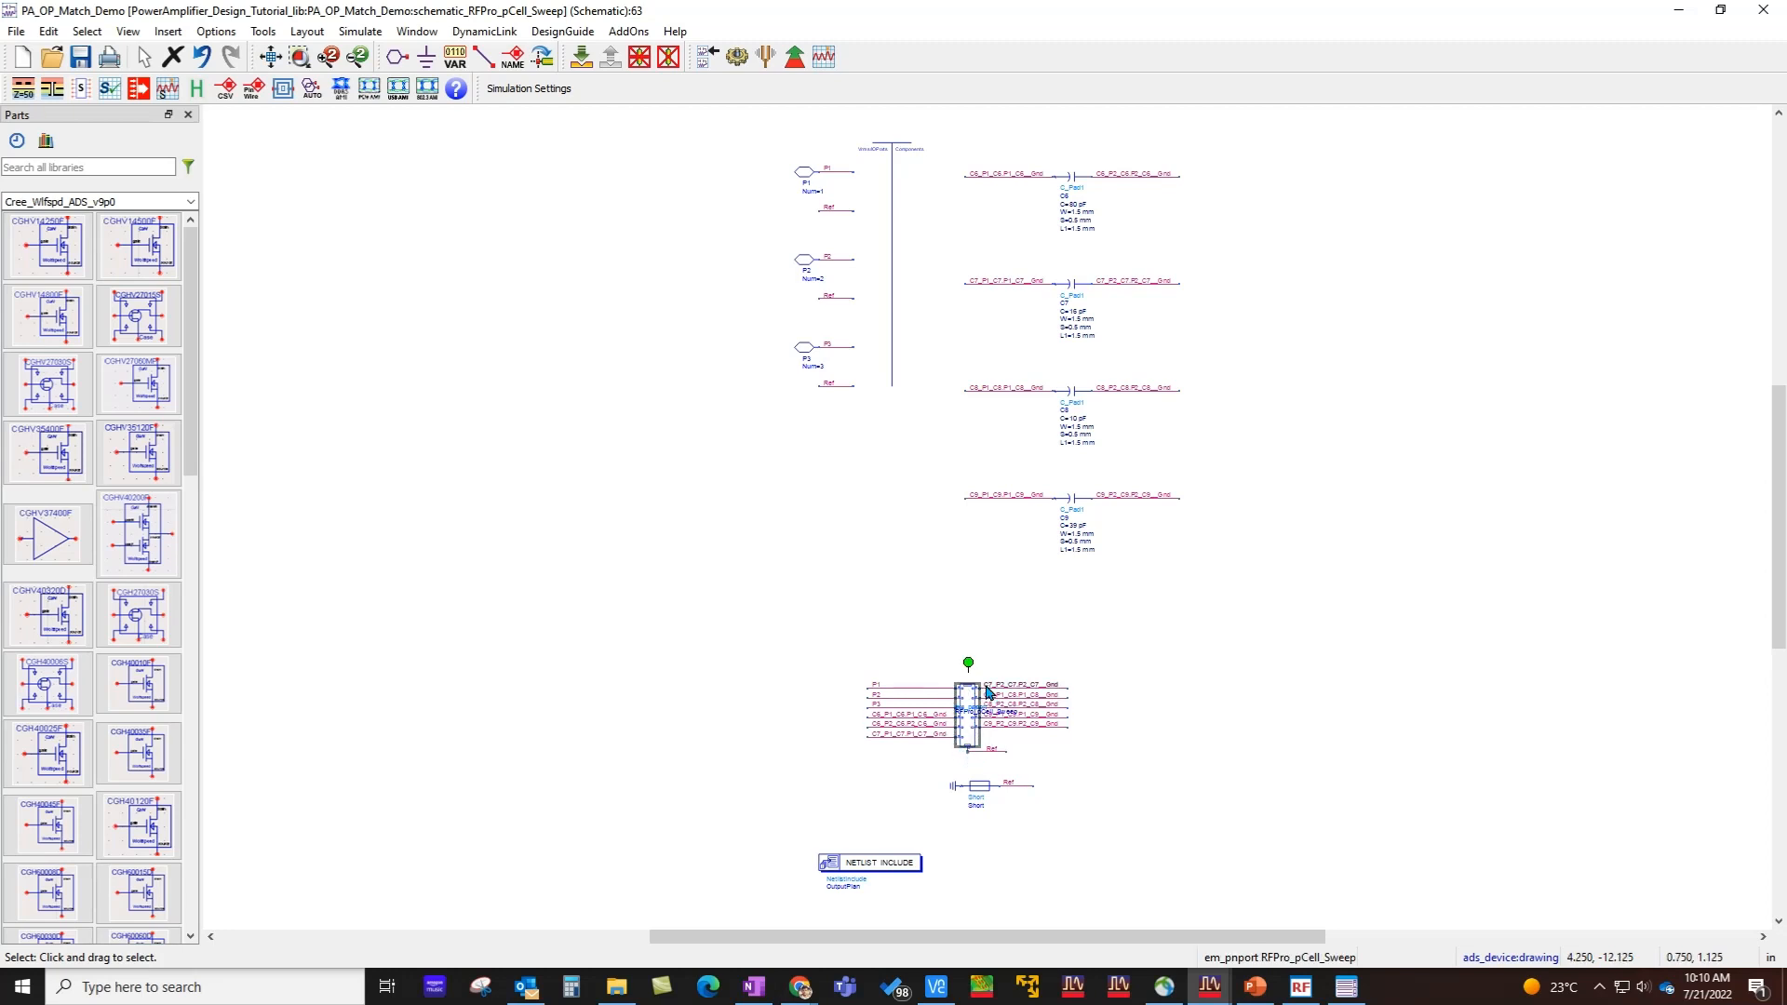
pyautogui.click(16, 33)
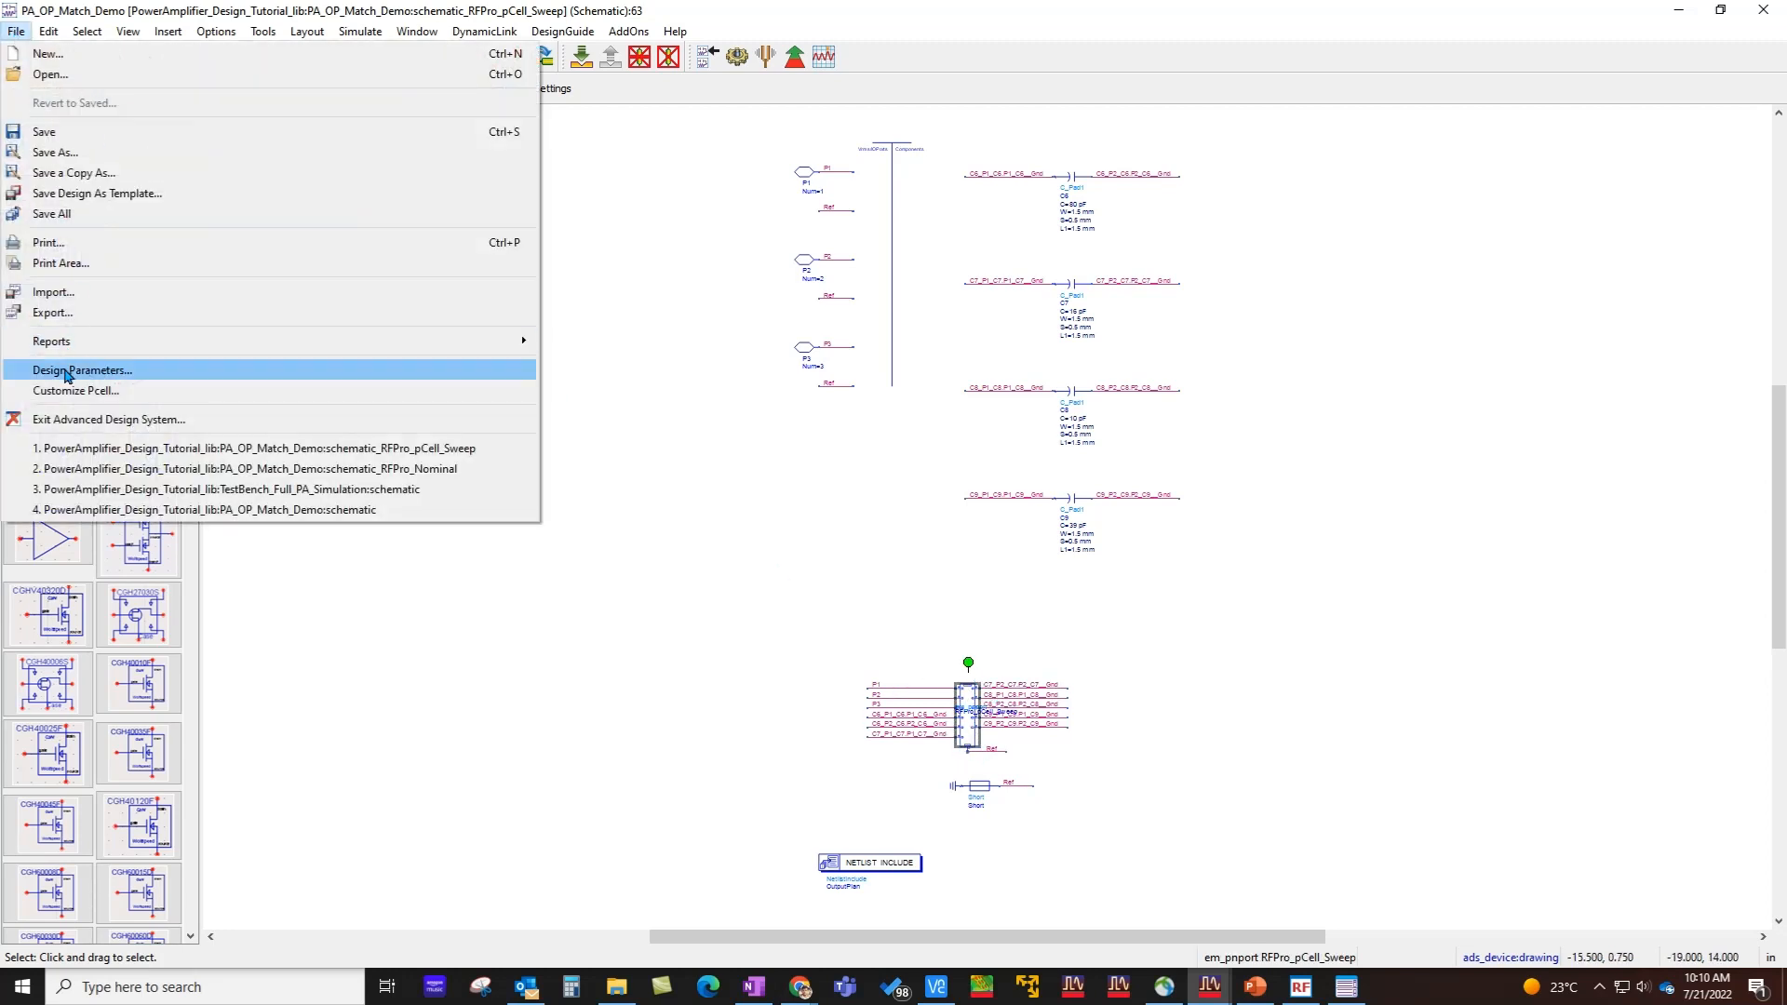
pyautogui.click(666, 427)
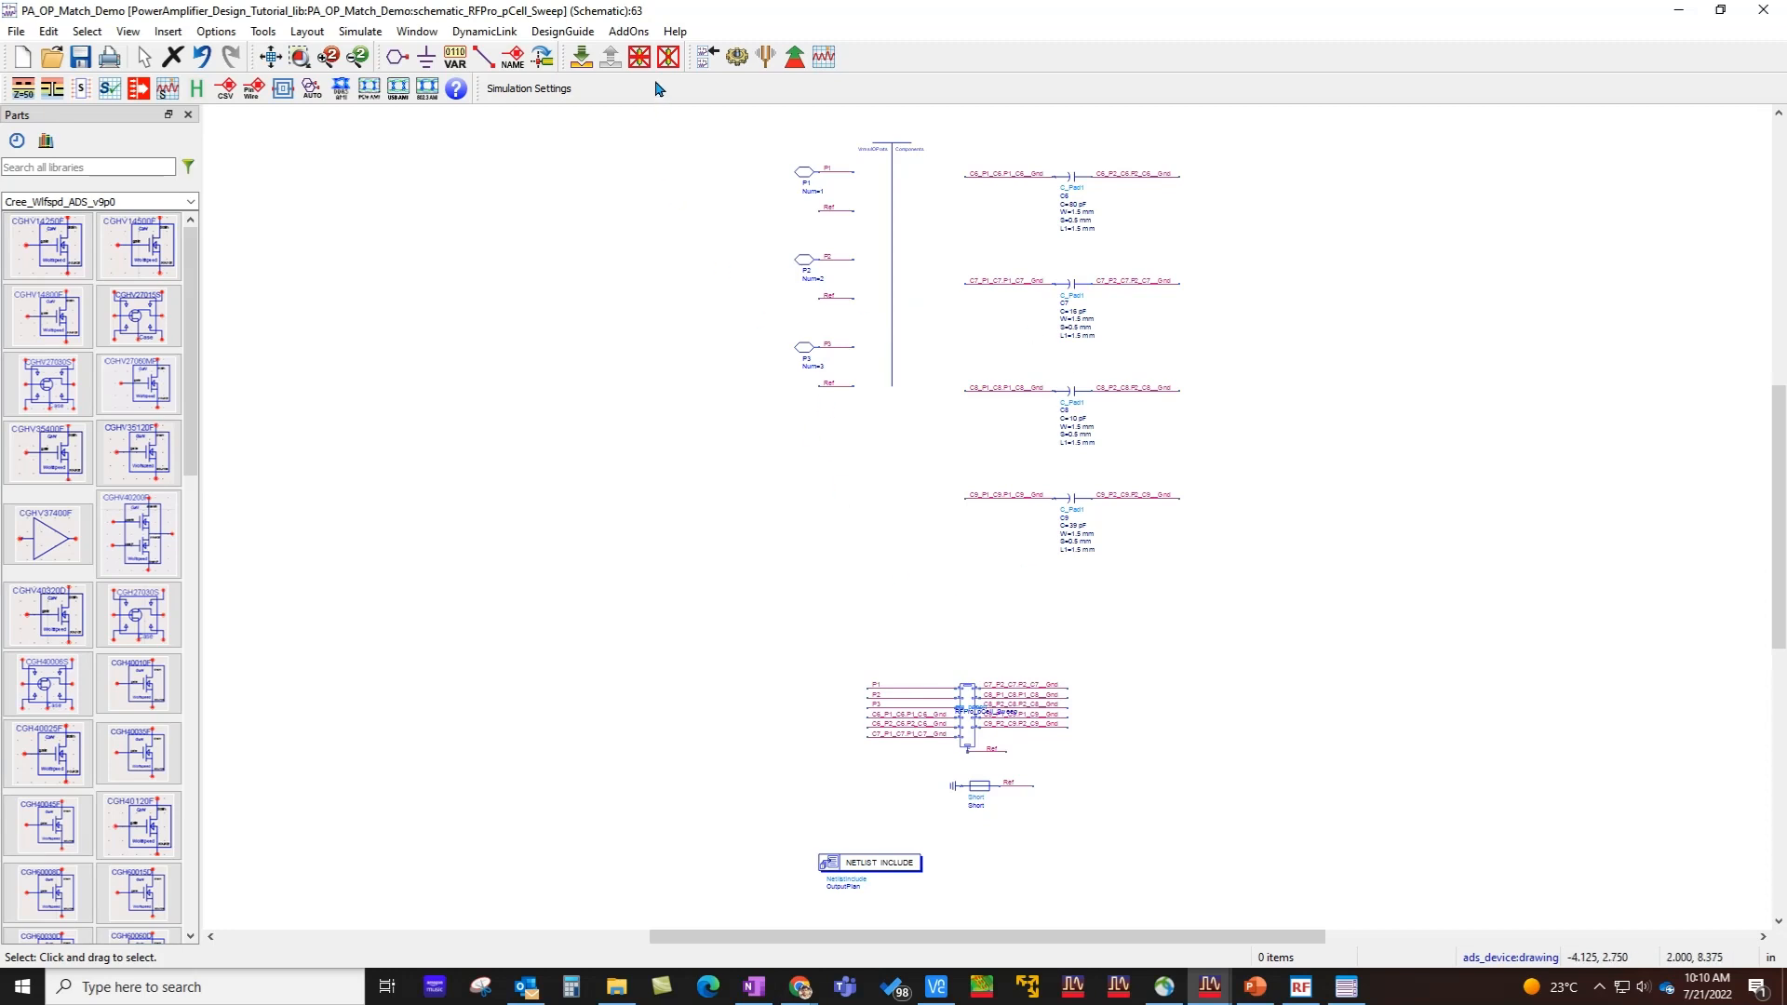
# - Update the PA_OP_Match_Demo cell with the swept parameters from RFPro
pyautogui.click(625, 32)
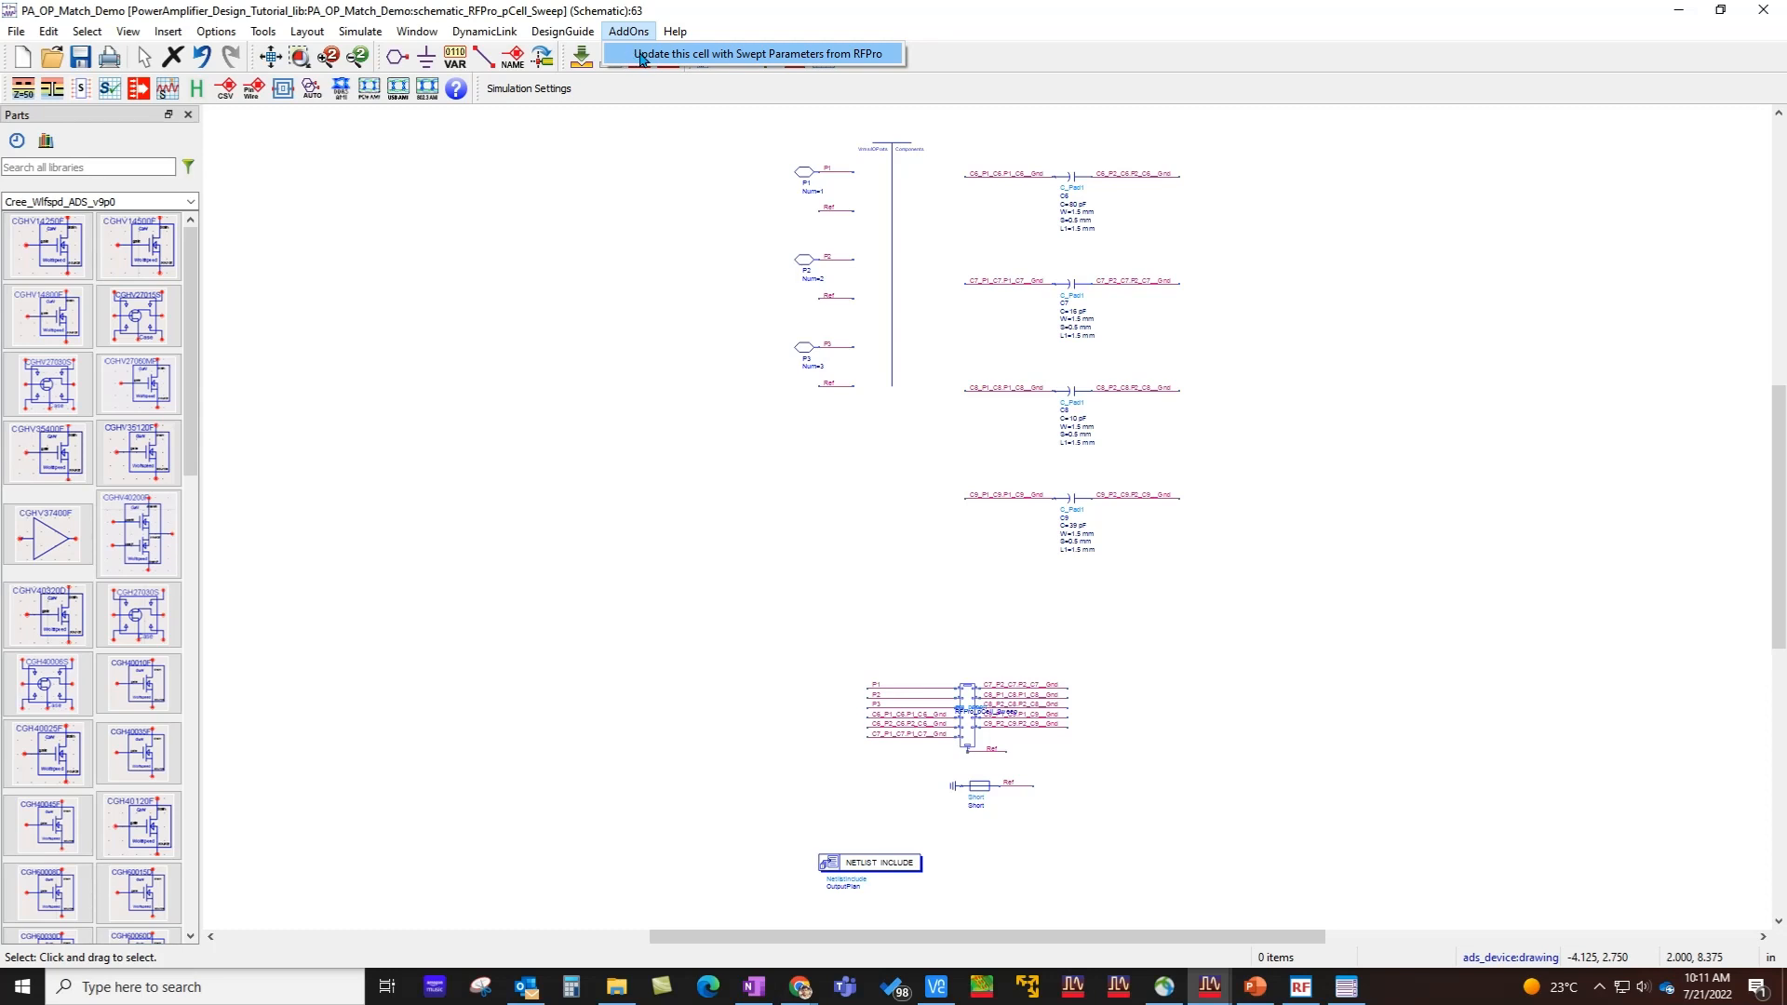
pyautogui.click(642, 55)
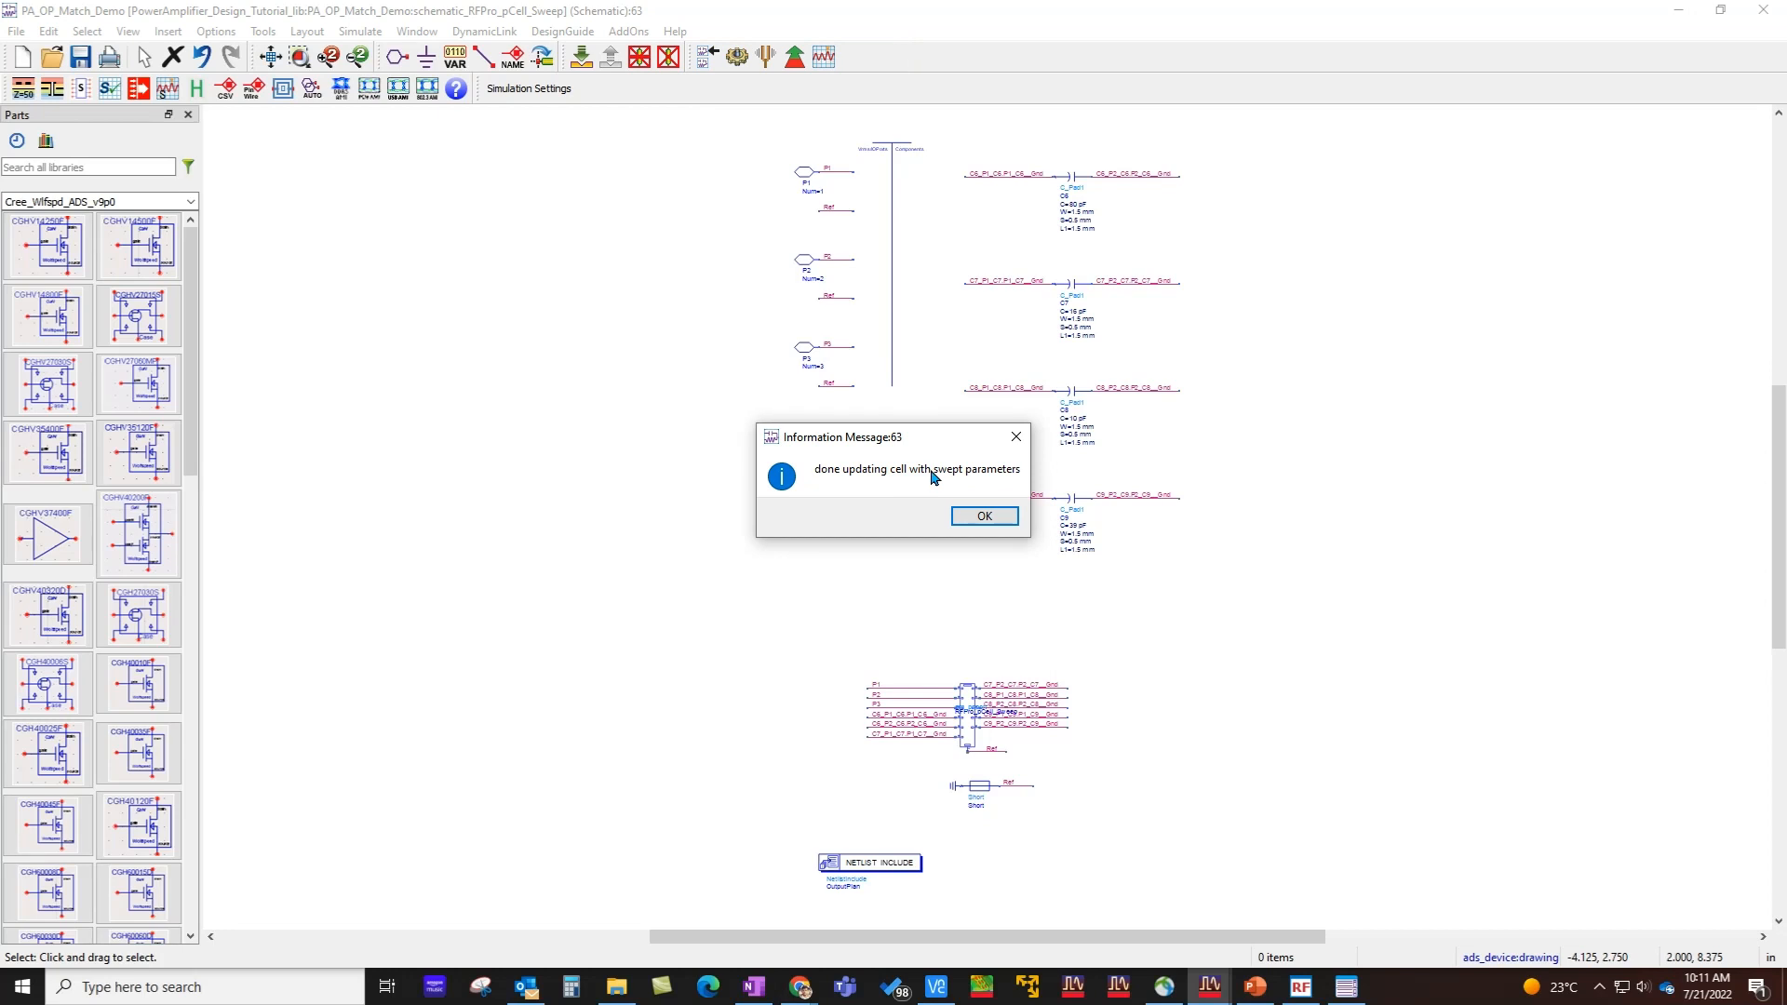
pyautogui.click(979, 517)
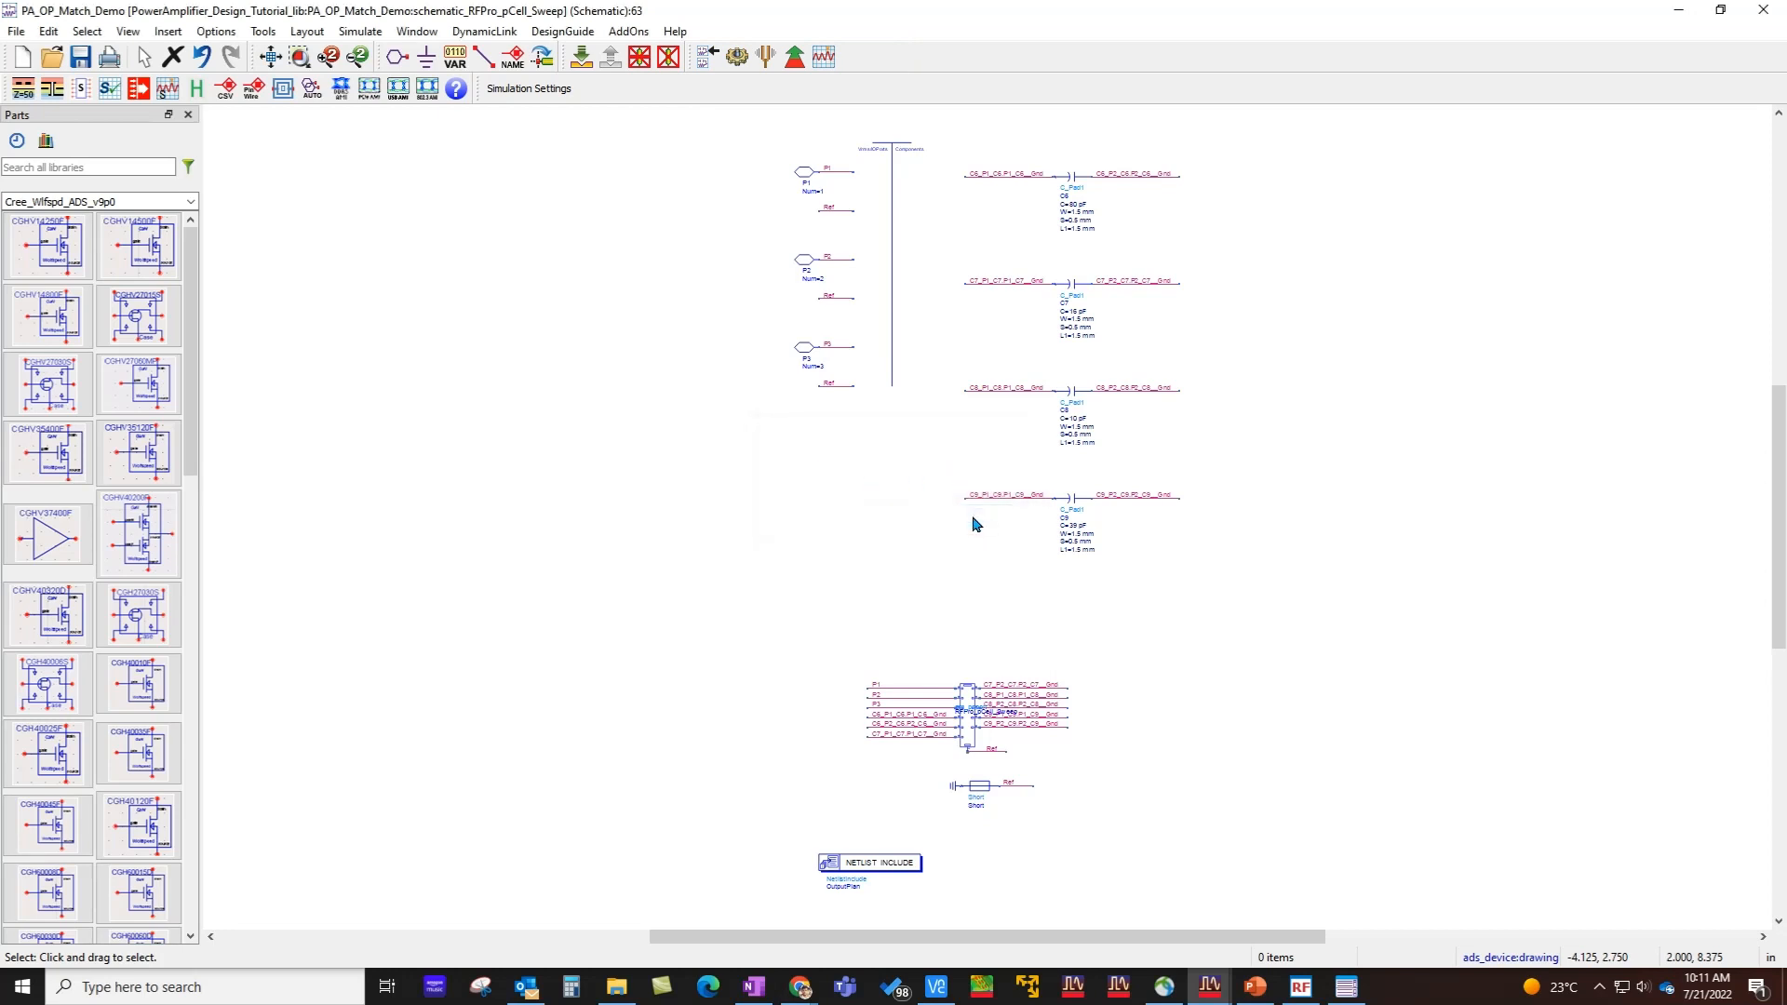
# - Check the par01 and par02 value assignments of the em_pnport block in the sub circuit schematic
pyautogui.doubleClick(965, 742)
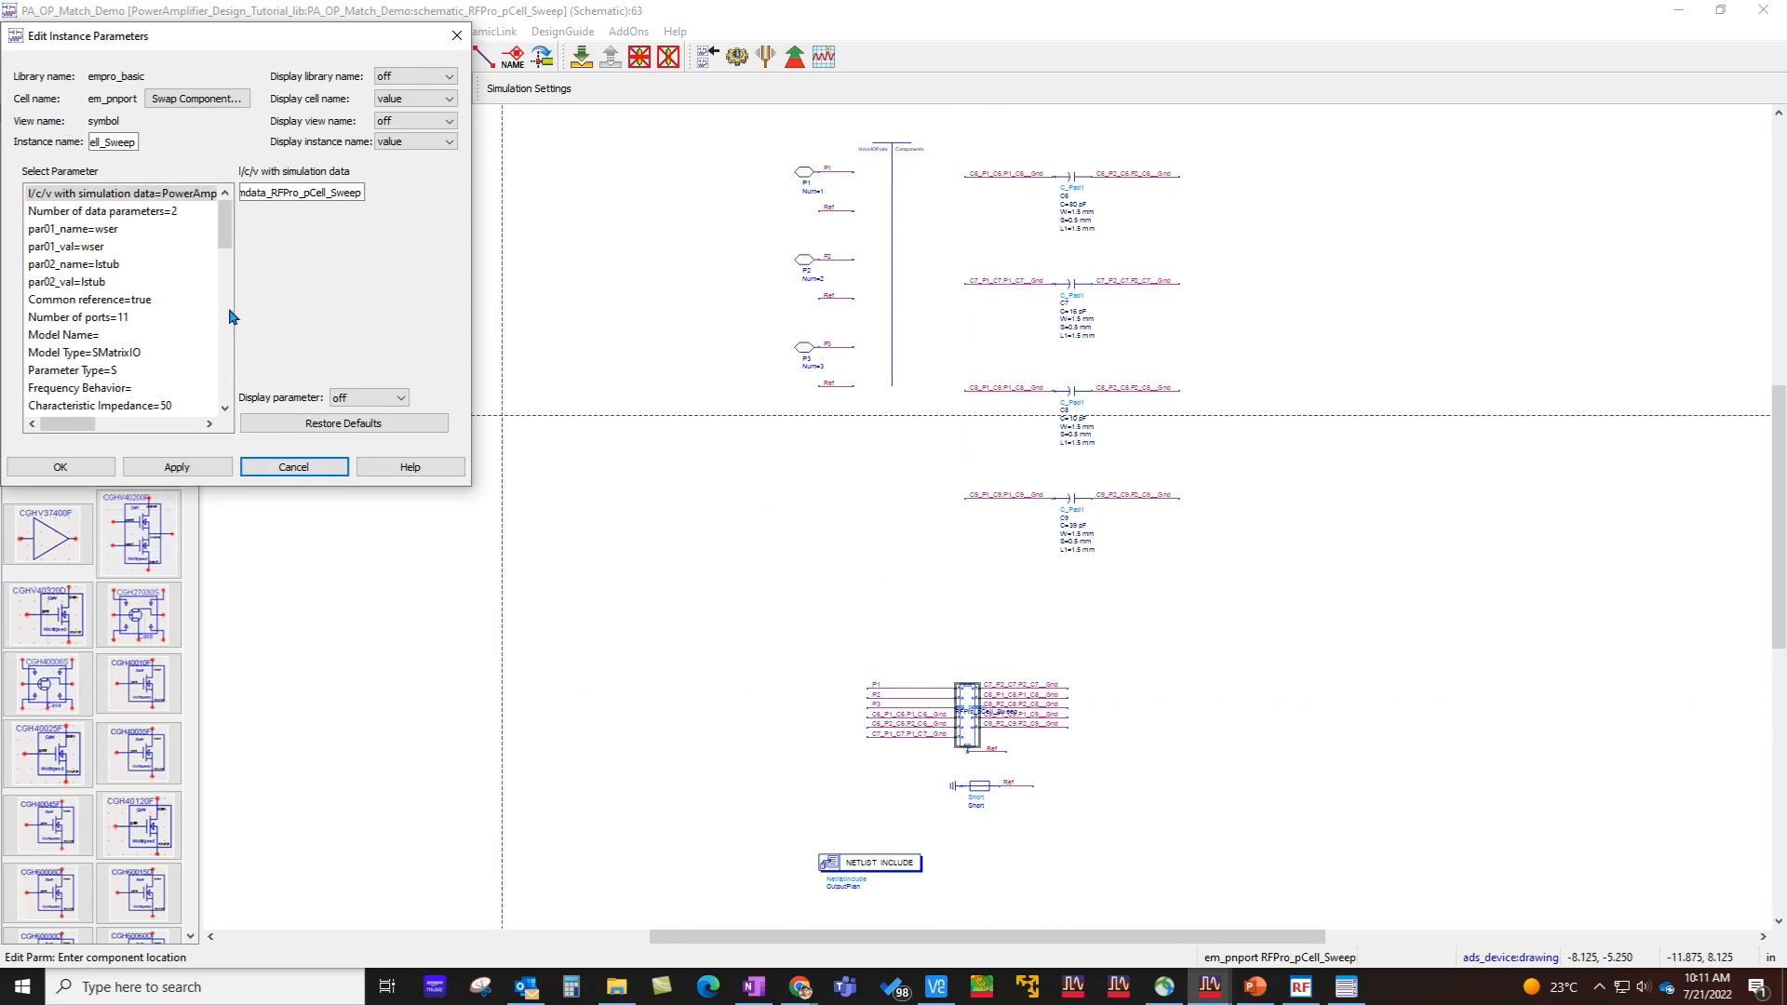
pyautogui.click(137, 251)
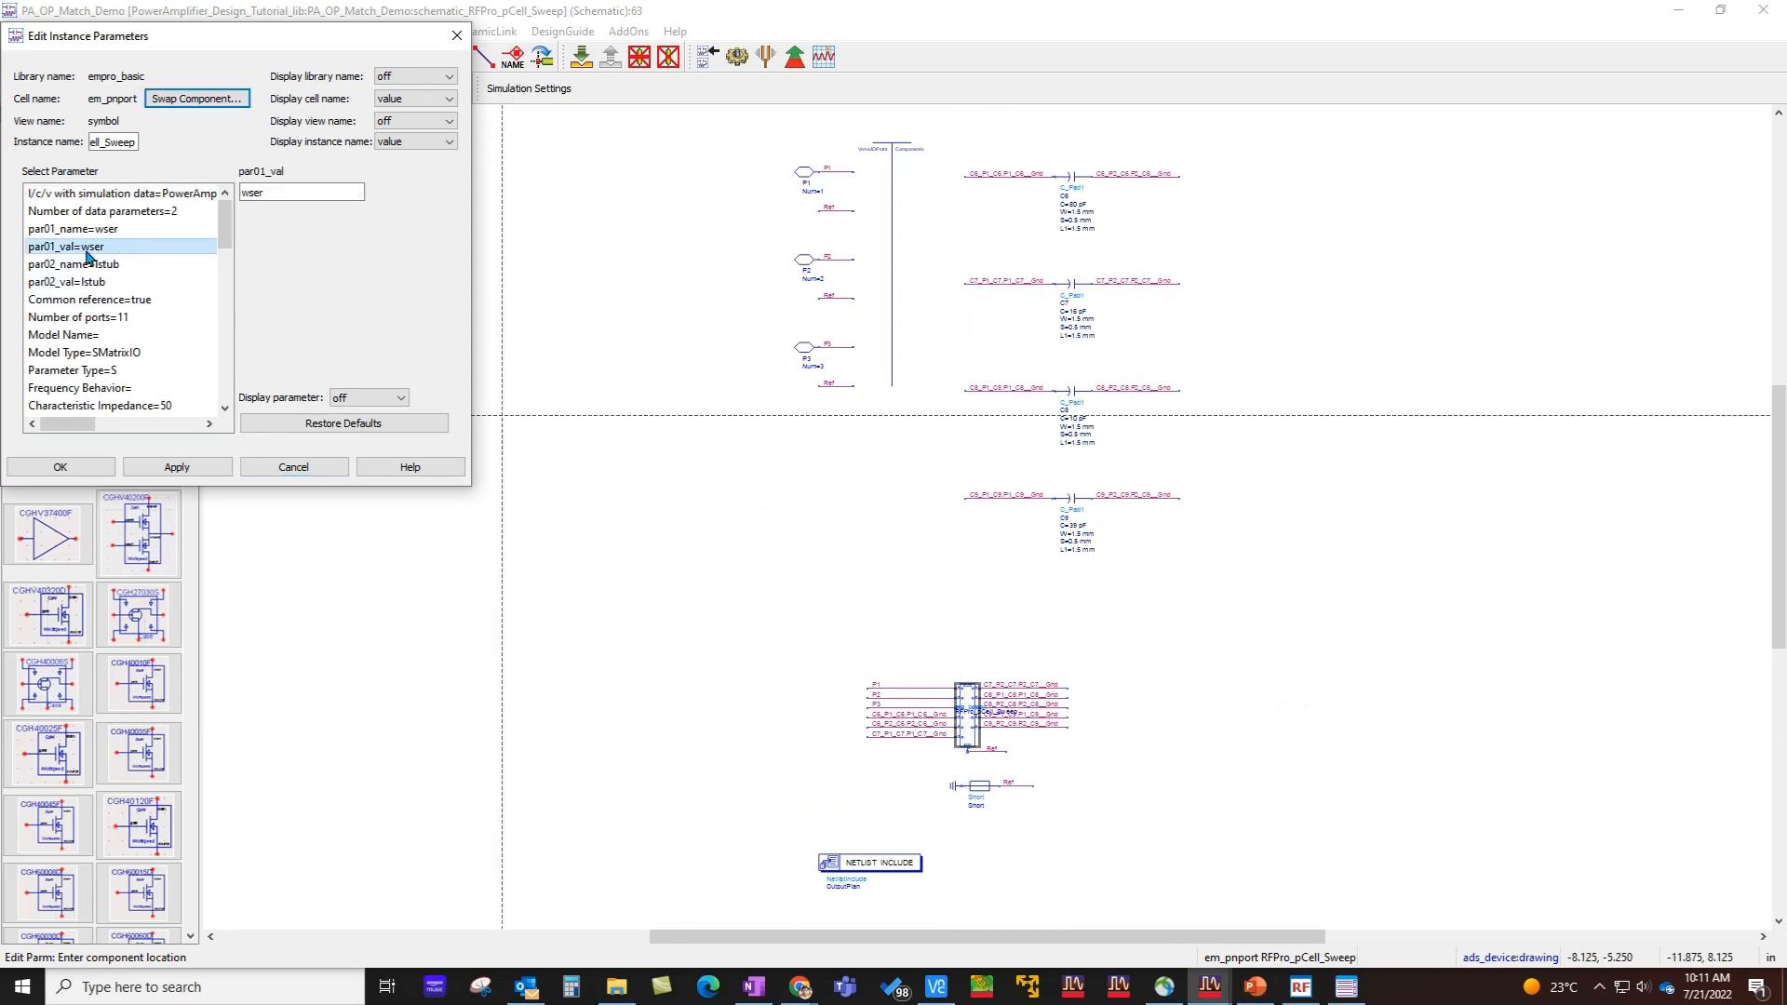
pyautogui.click(102, 283)
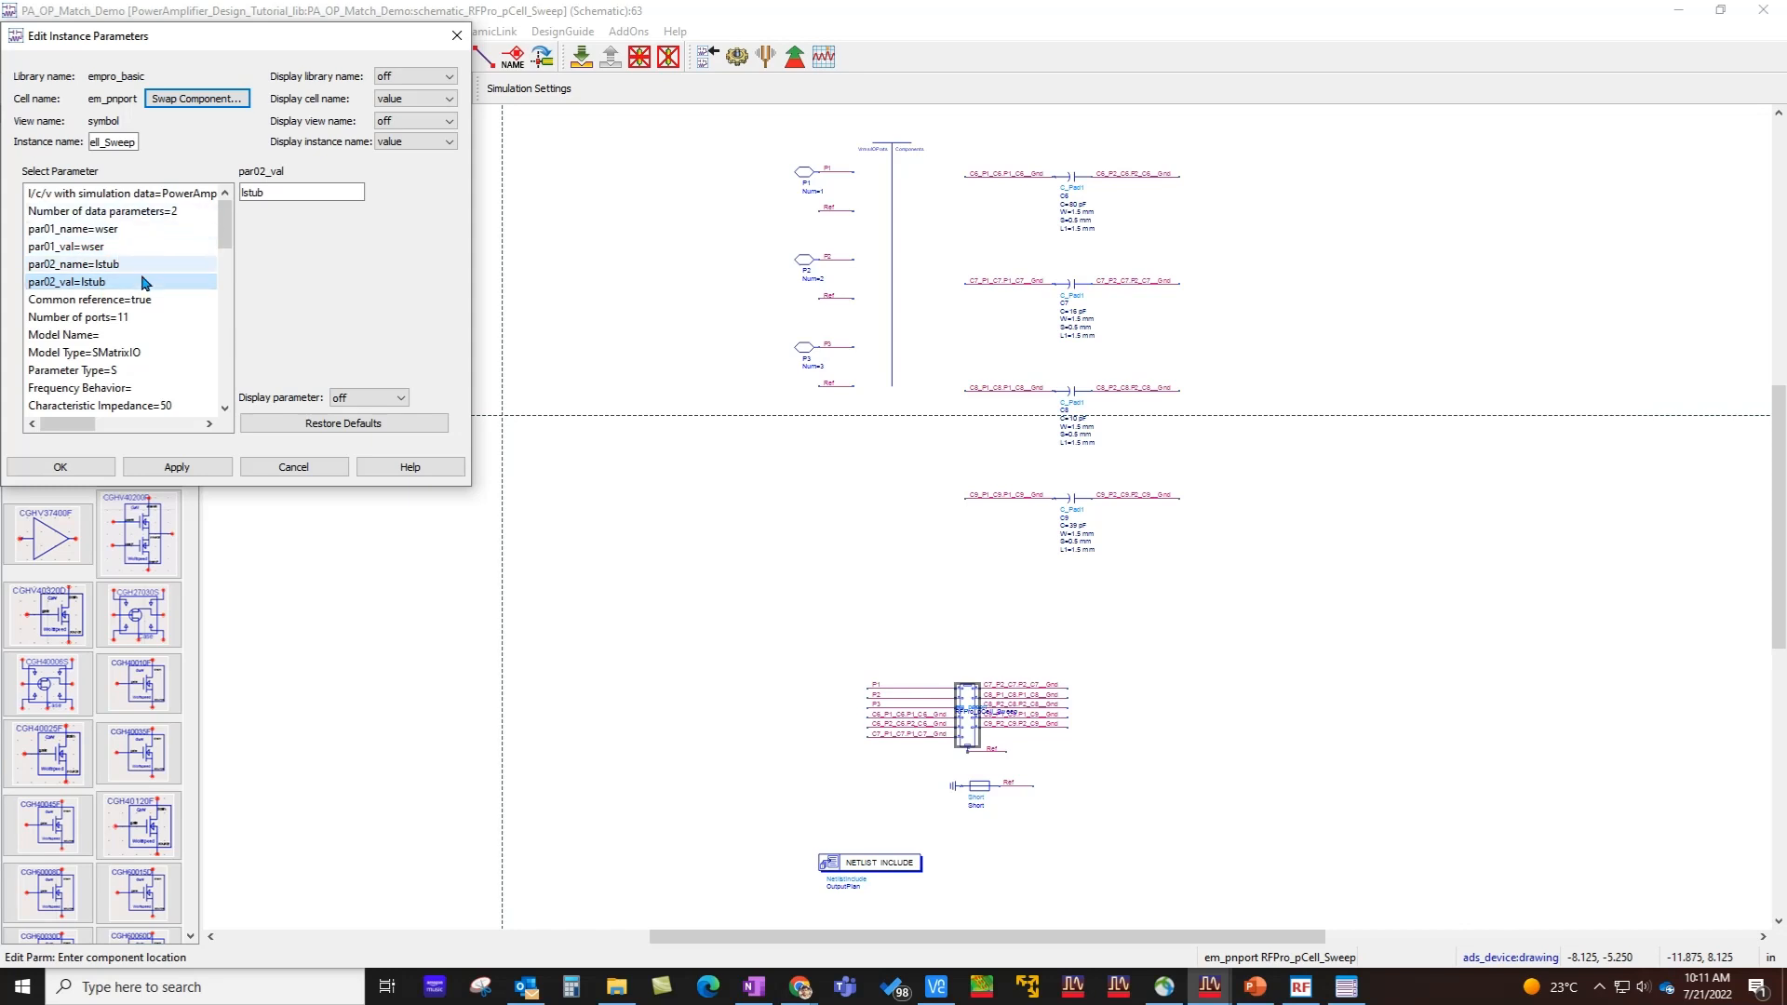
pyautogui.click(69, 473)
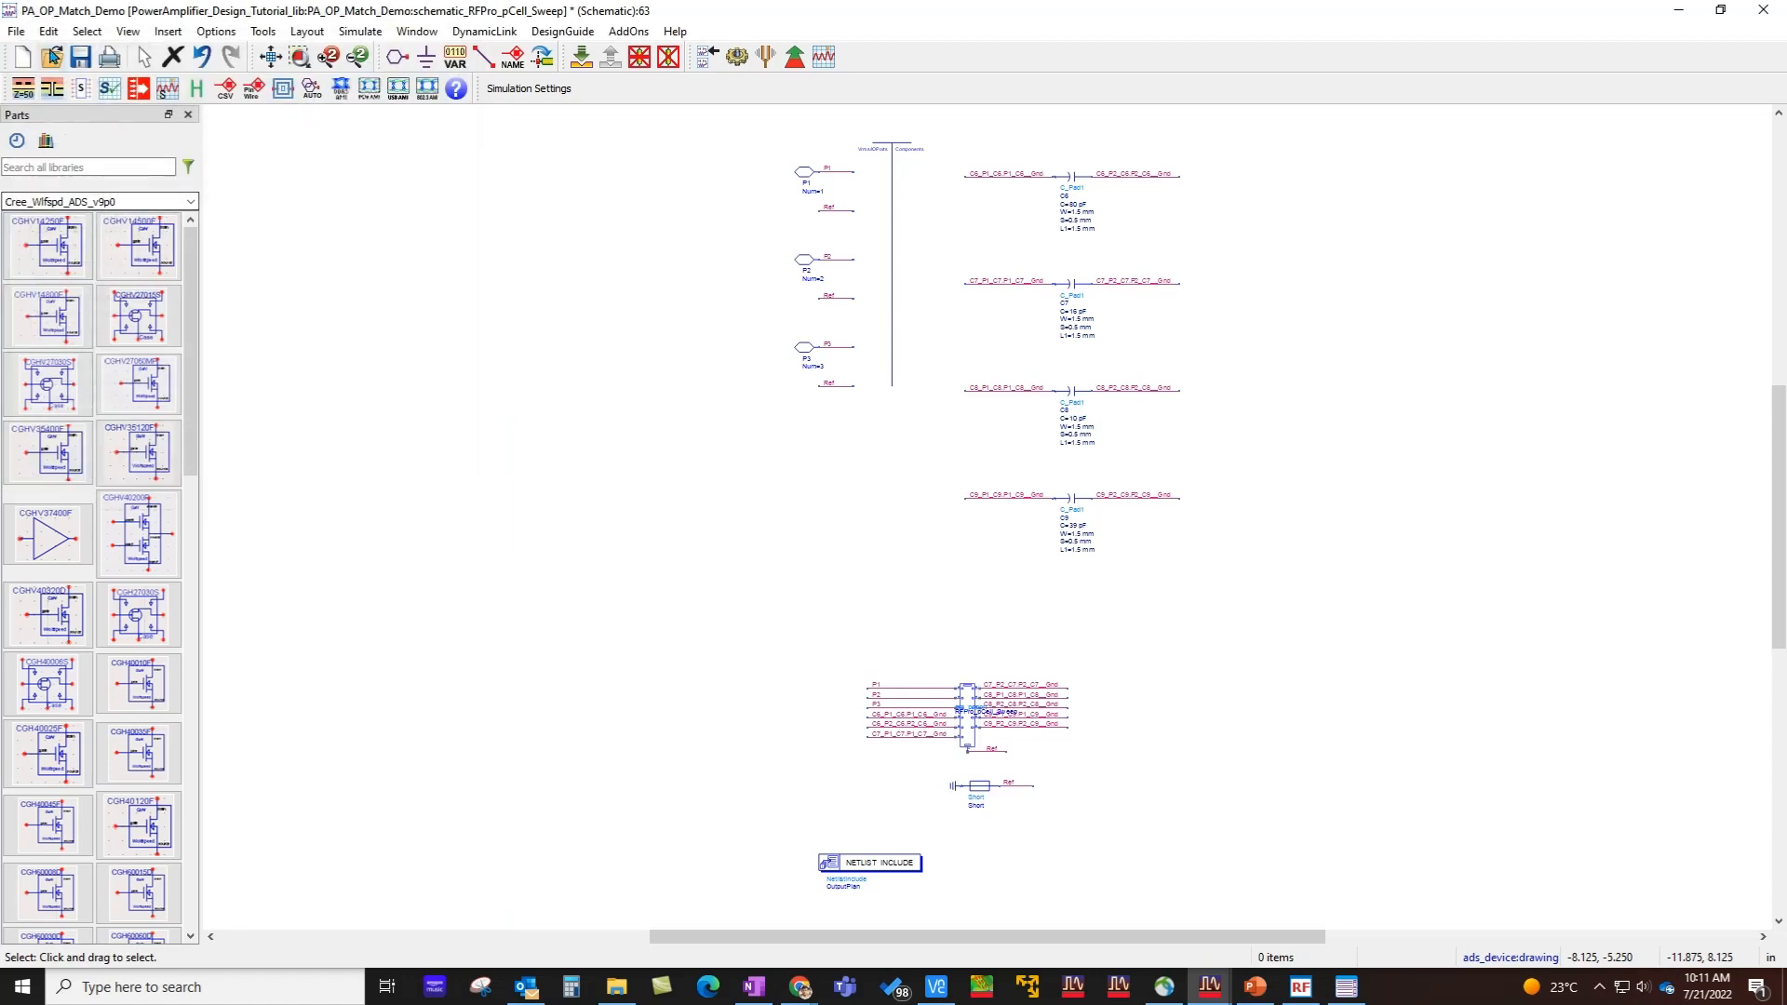
# - Review the wser and lstub cell parameters in the design parameters of PA_OP_Match_Demo
pyautogui.click(16, 31)
pyautogui.click(68, 370)
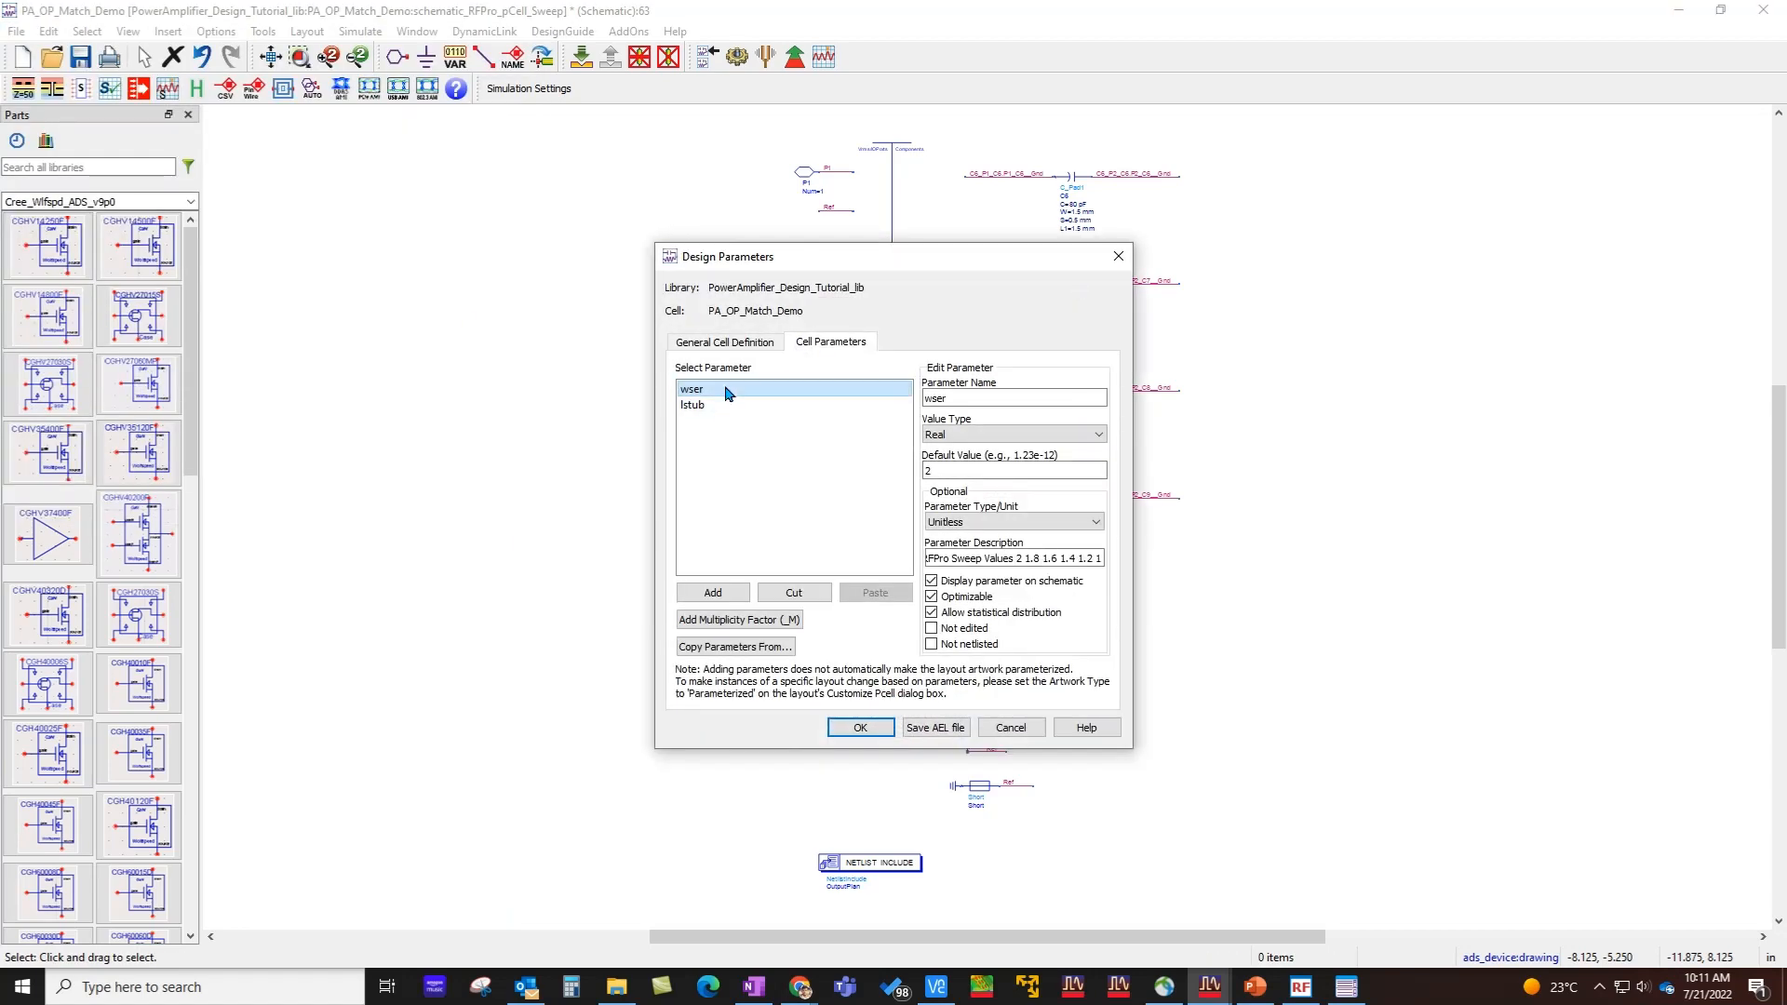
pyautogui.click(827, 351)
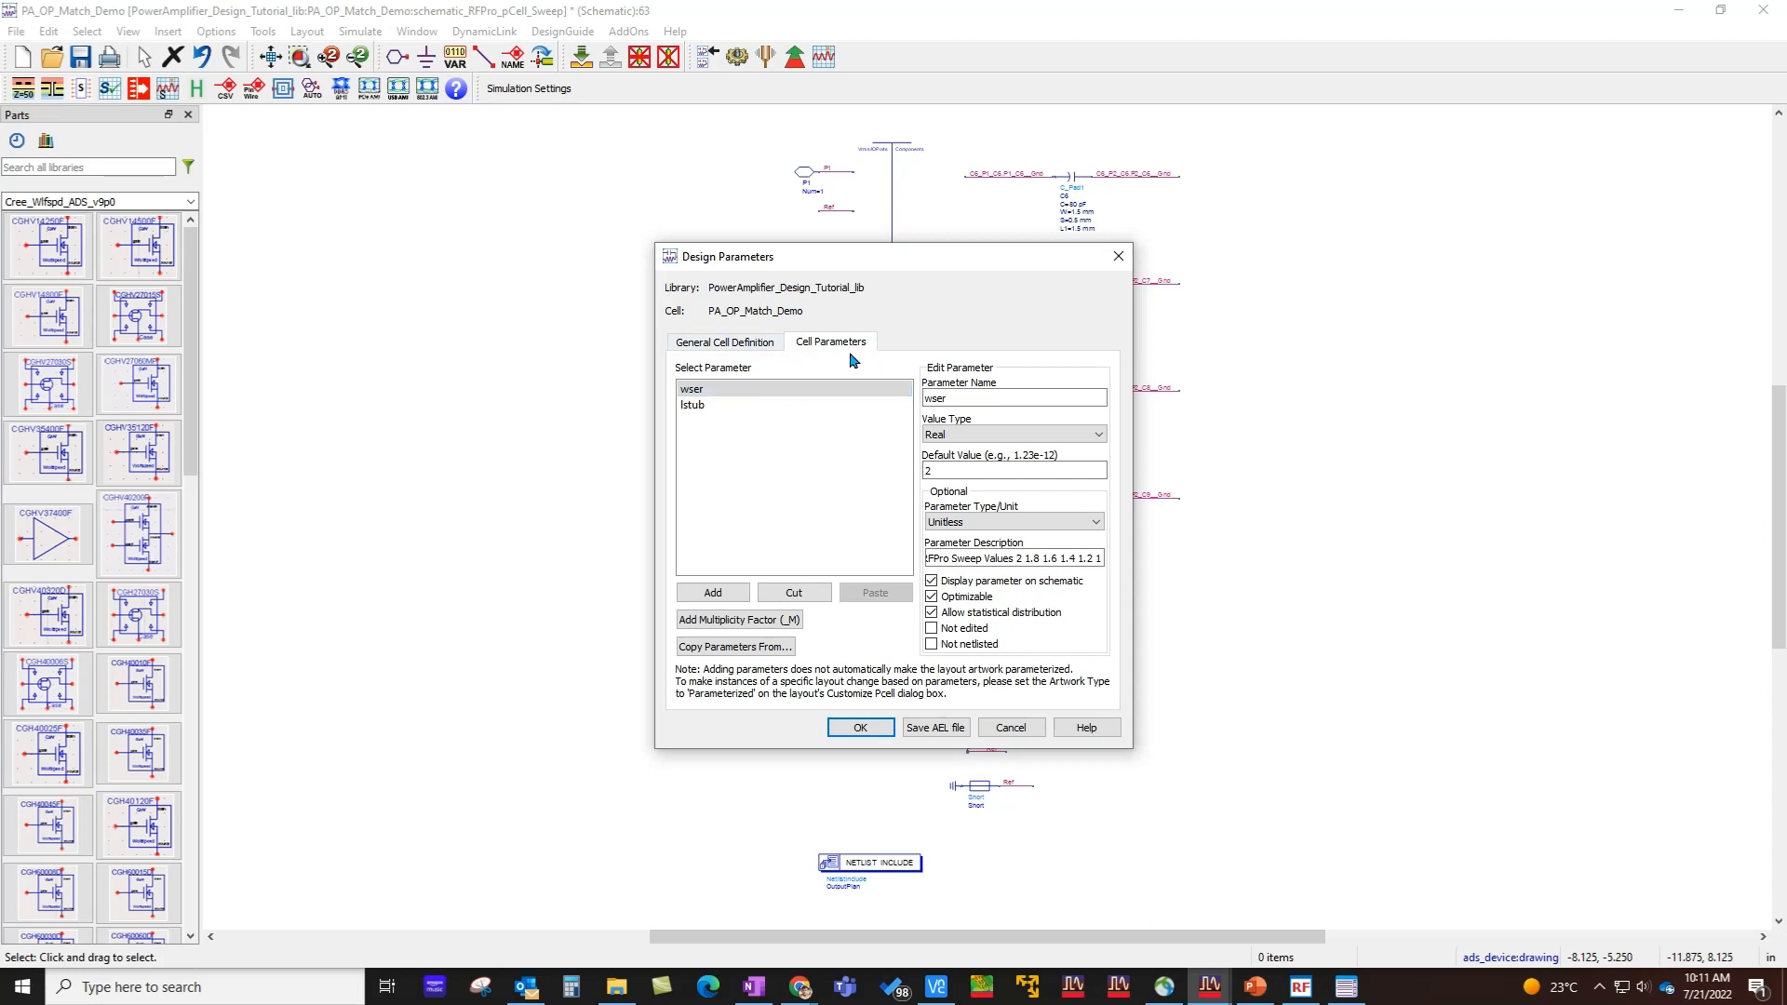
pyautogui.click(875, 728)
# - Save and close the schematic_RFPro_pCell_Sweep view, then minimize RFPro to return to the full PA test bench
pyautogui.click(80, 56)
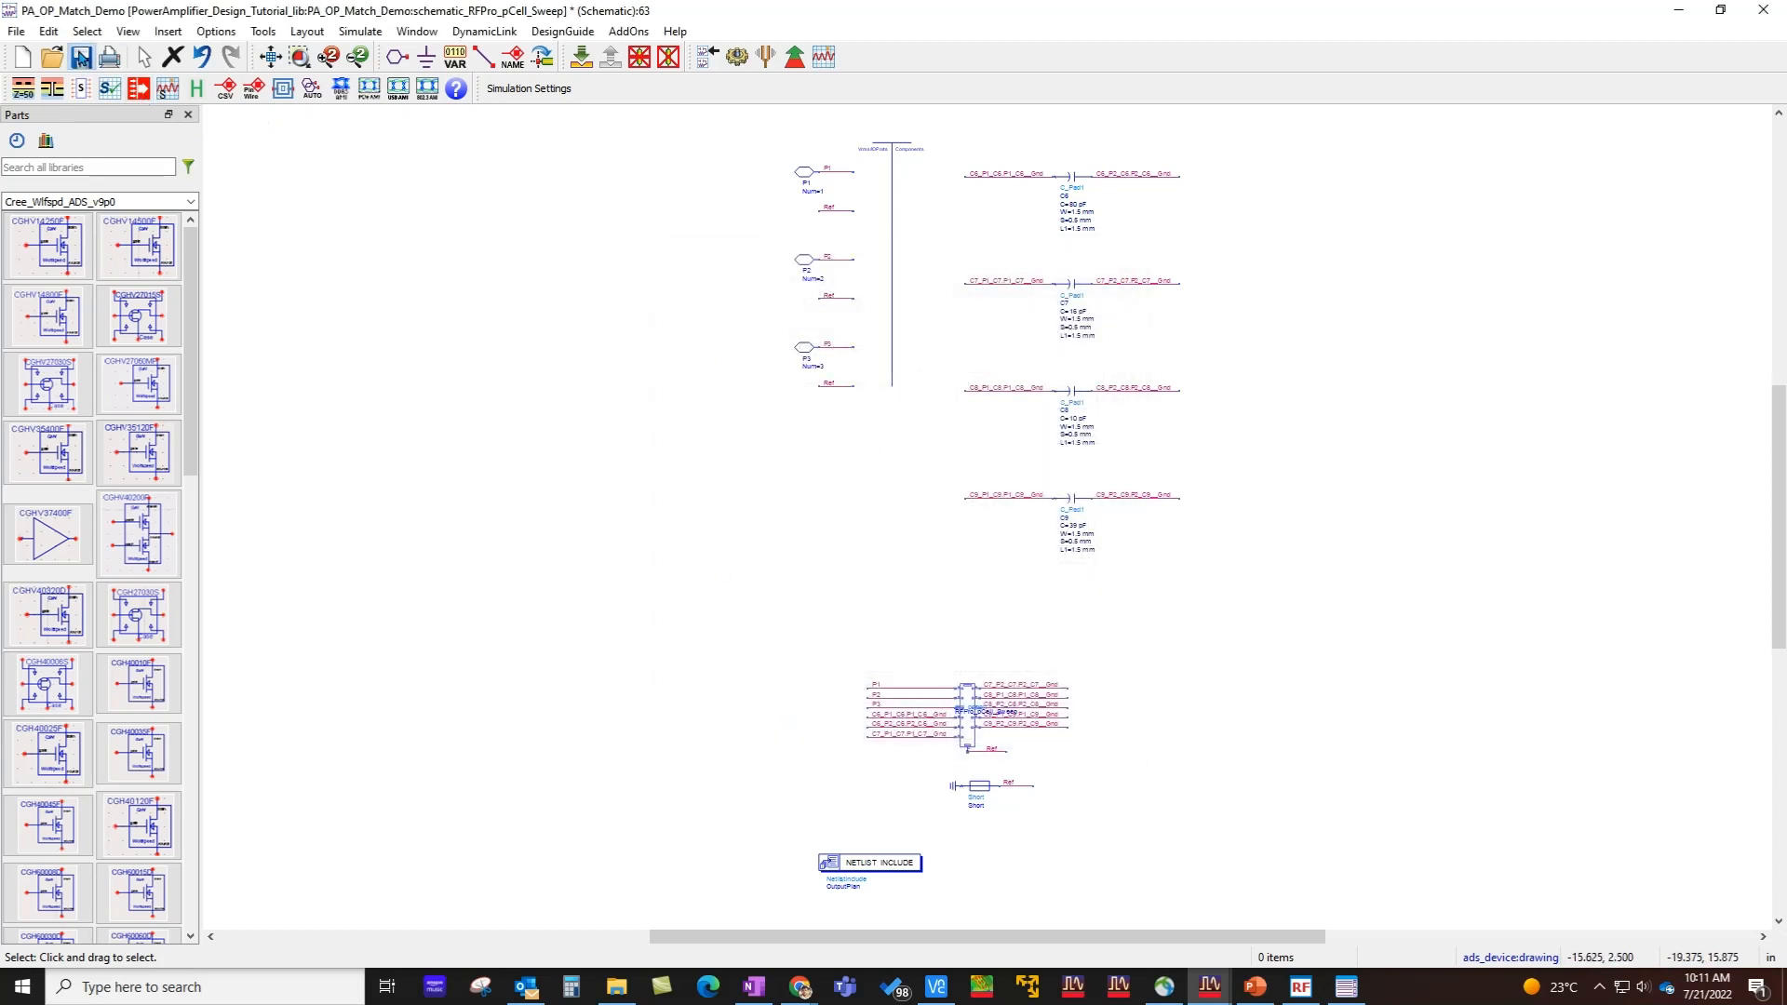
pyautogui.click(1762, 11)
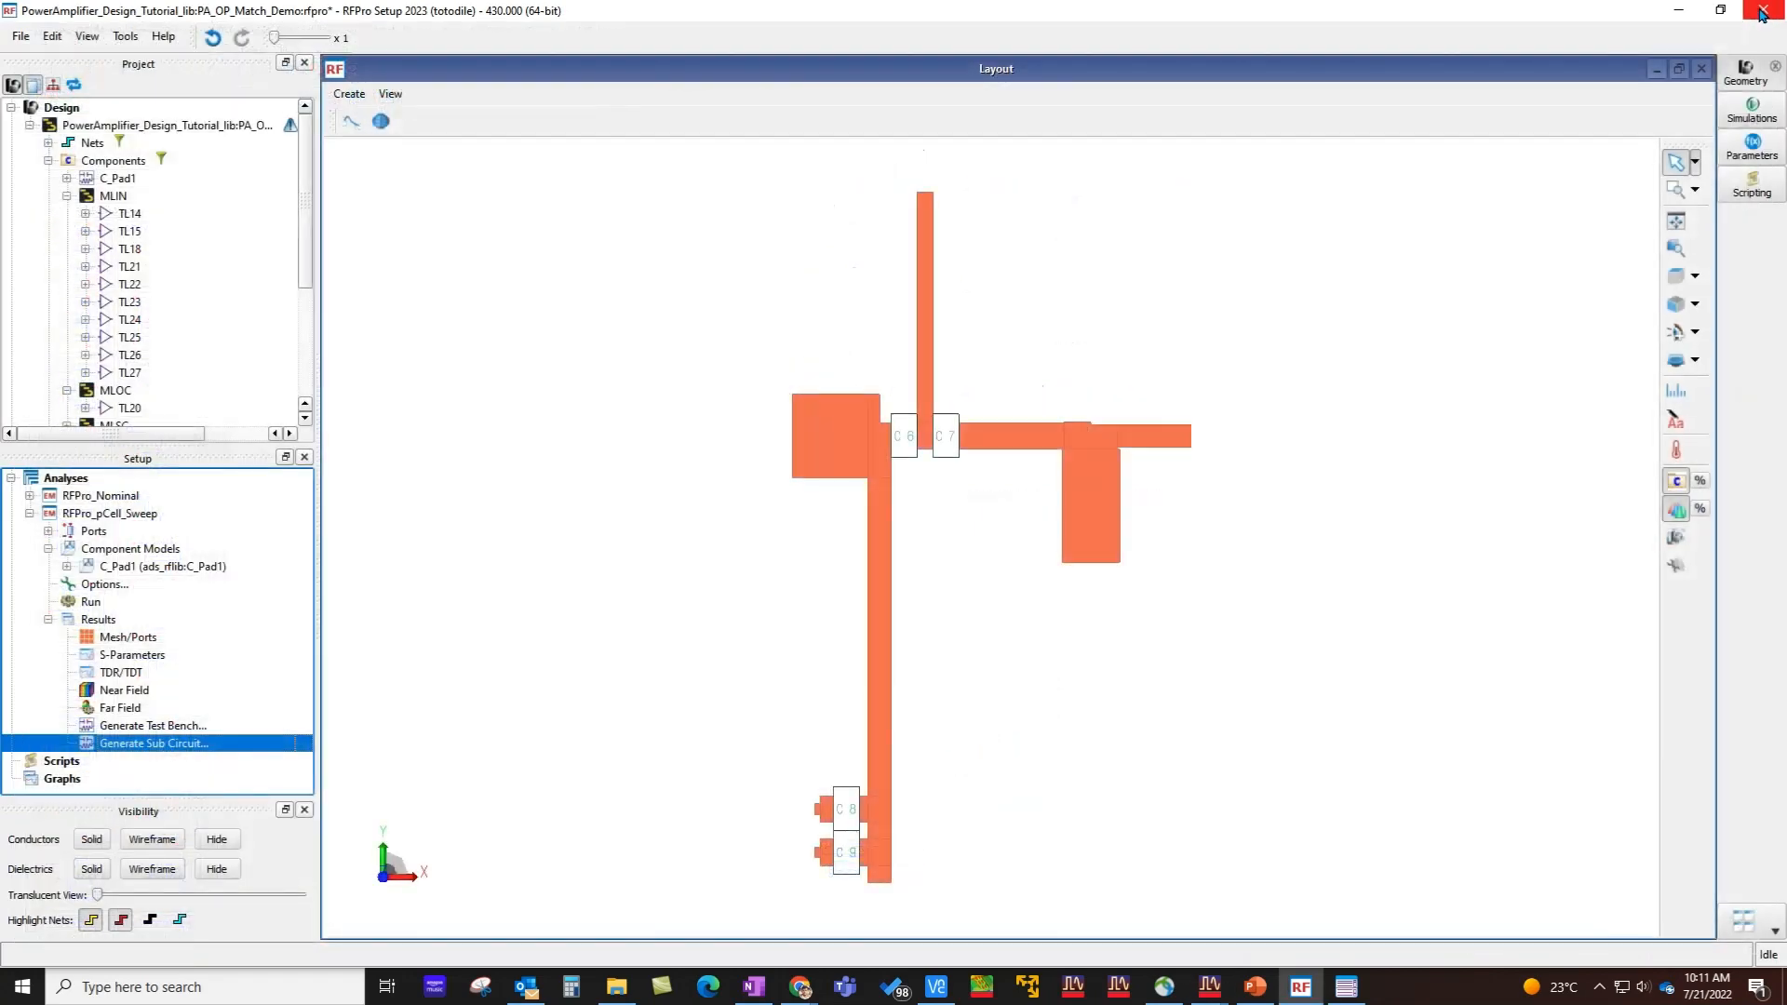
pyautogui.click(1678, 10)
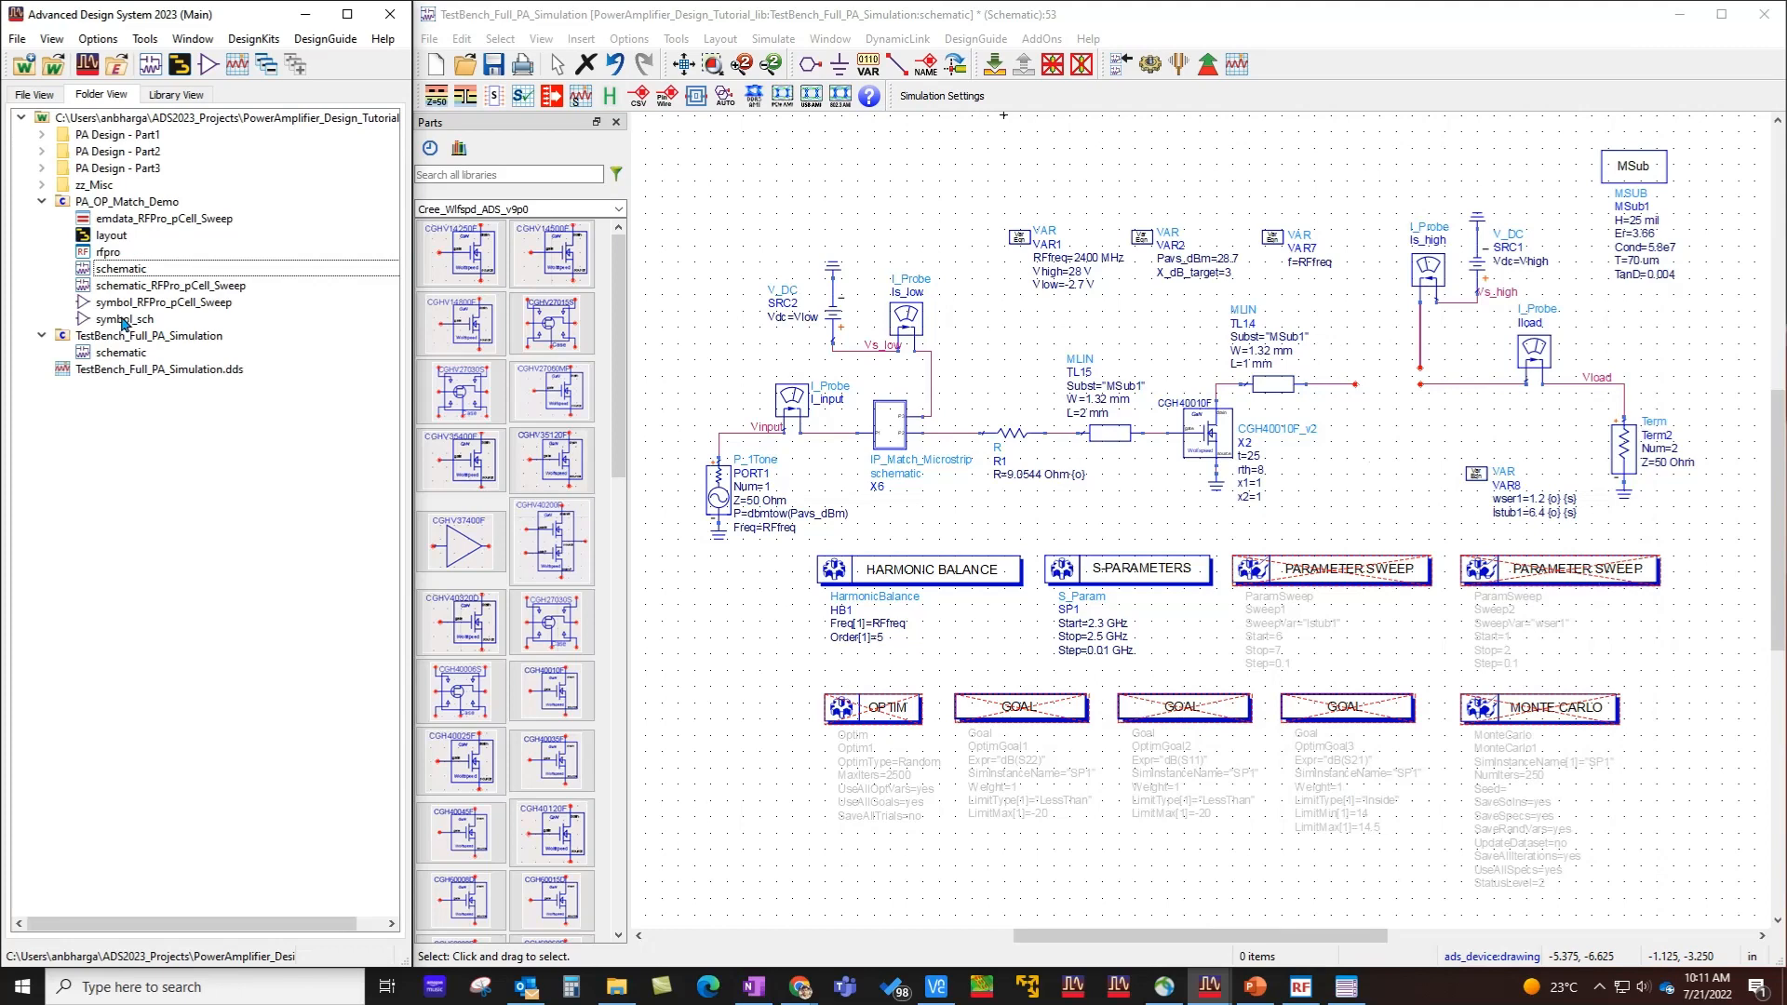
# - Place the symbol_sch view of PA_OP_Match_Demo in the test bench between MLIN TL14 and the output current probes
pyautogui.moveTo(123, 323); pyautogui.dragTo(1360, 394)
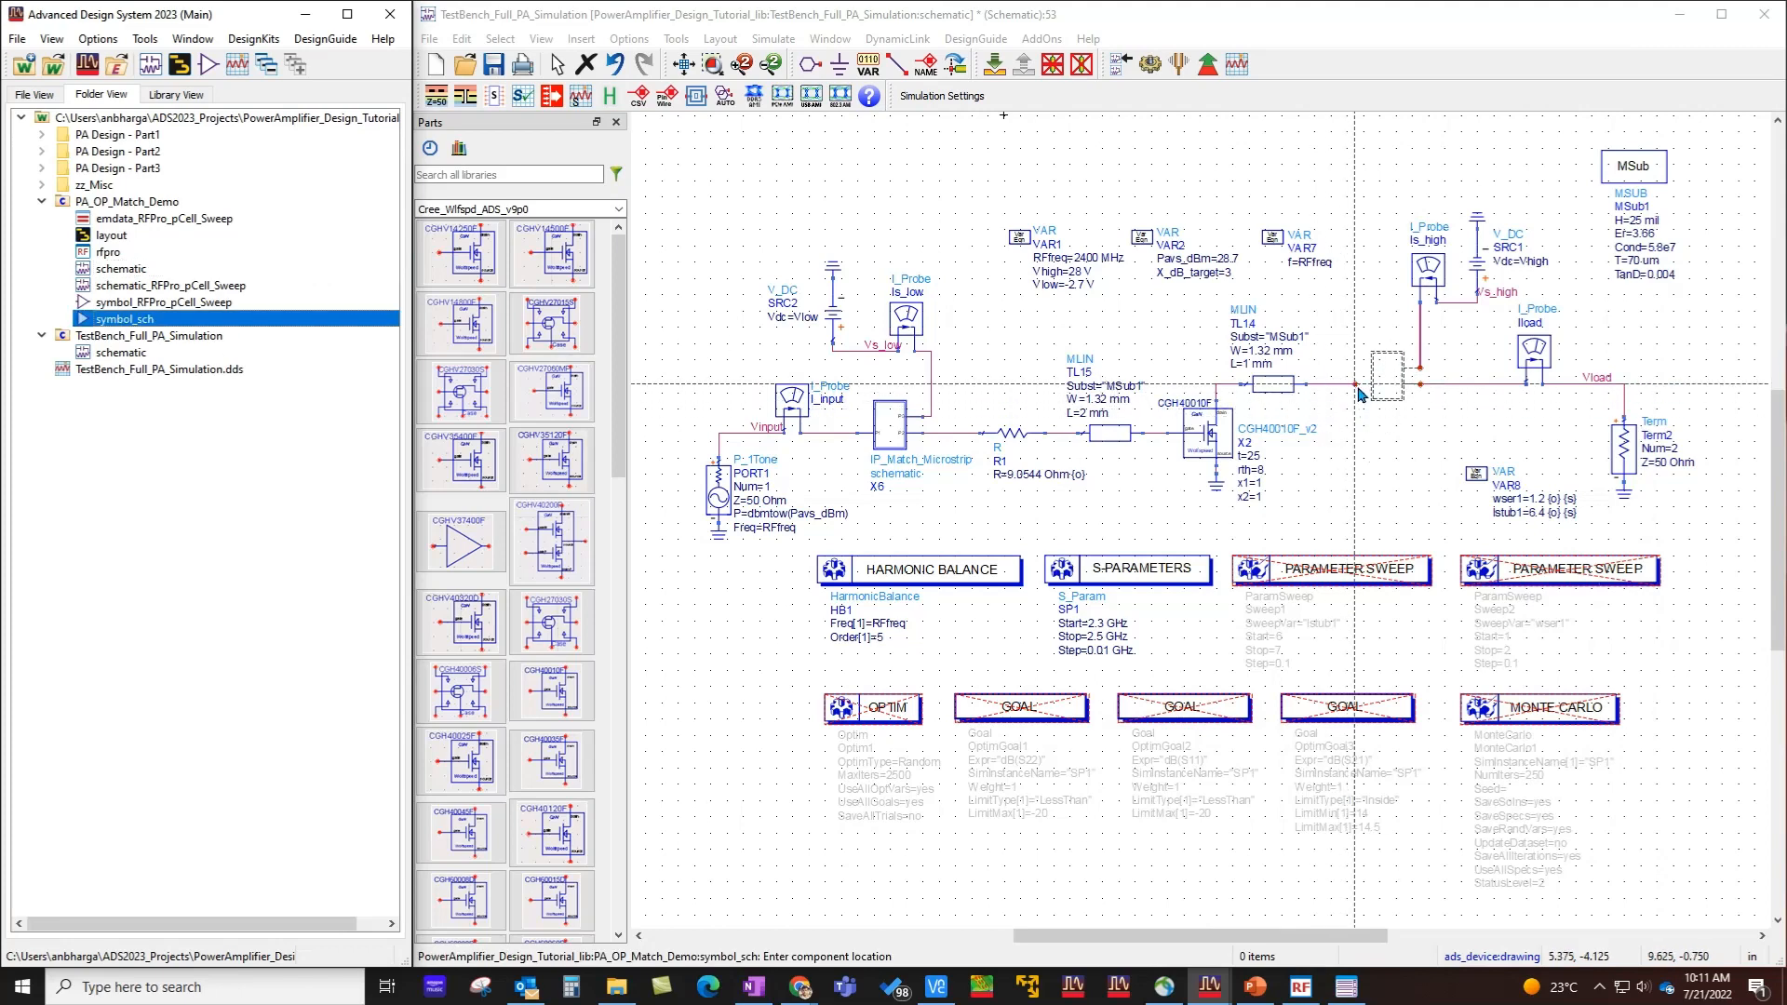
pyautogui.click(1357, 389)
pyautogui.press('Escape')
# - Set the placed PA_OP_Match_Demo instance's wser to wser1 and lstub to lstub1
pyautogui.scroll(1, 1417, 416)
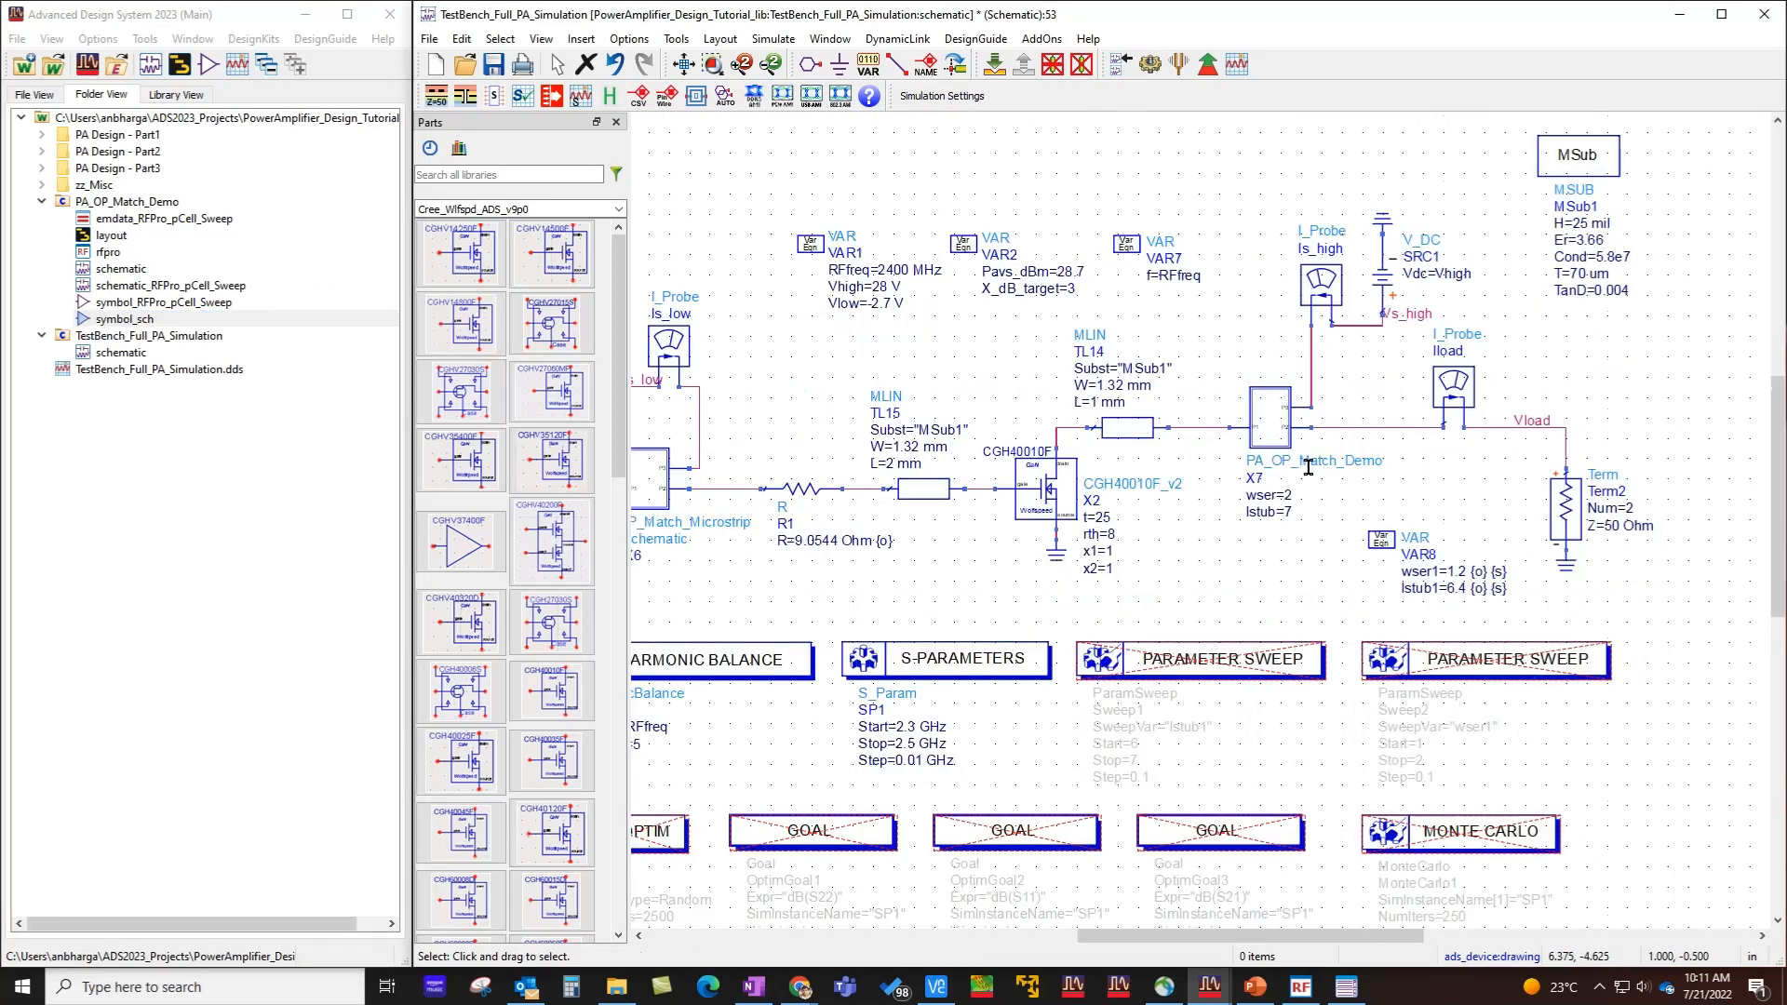
pyautogui.scroll(1, 1308, 467)
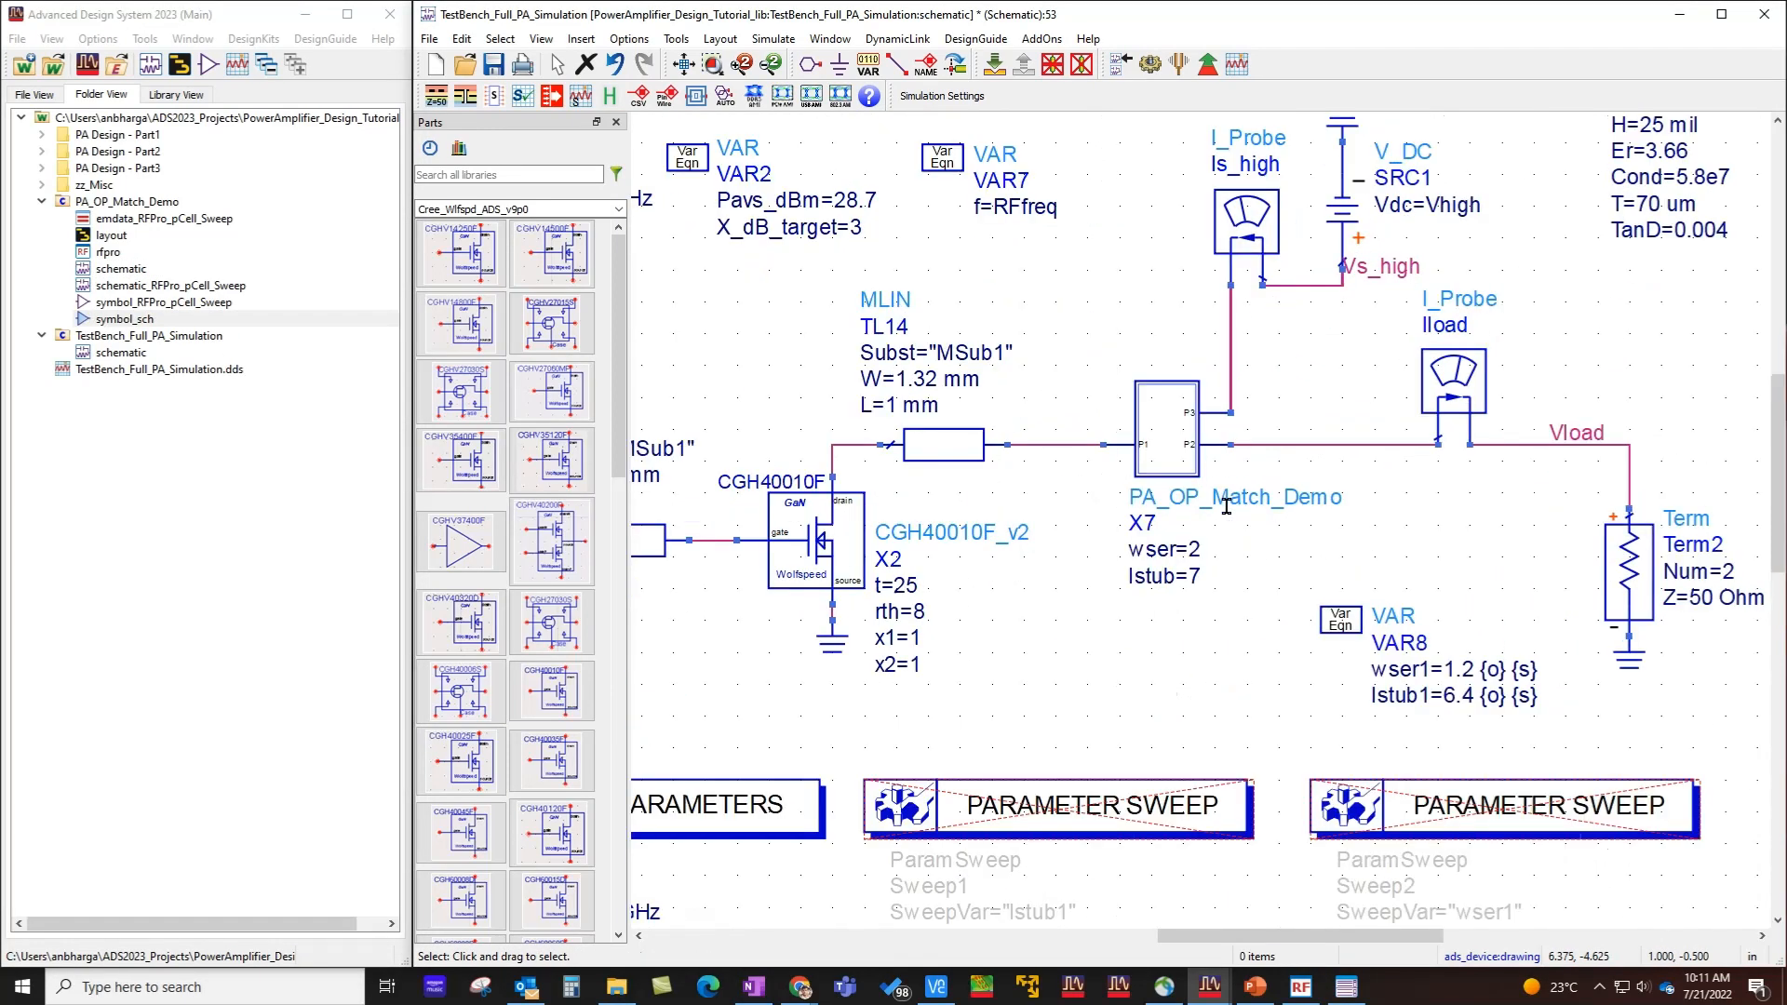
pyautogui.doubleClick(1198, 550)
pyautogui.write('ws')
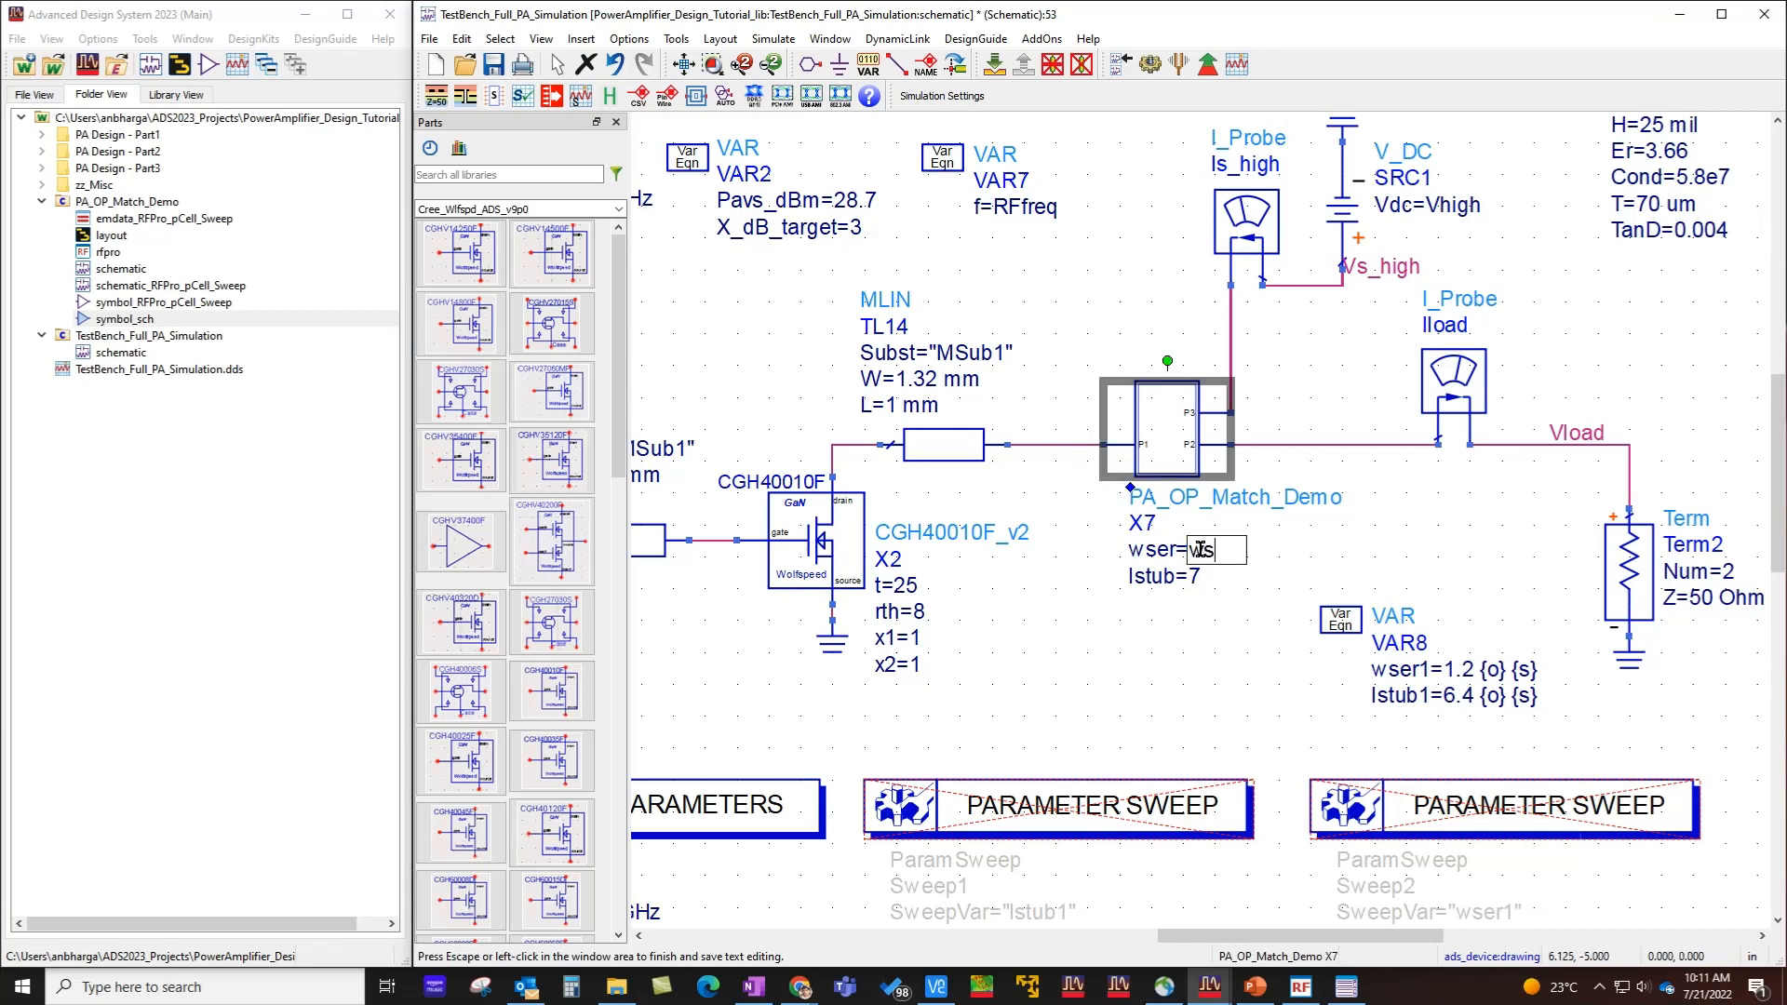
pyautogui.write('er1')
pyautogui.click(1213, 574)
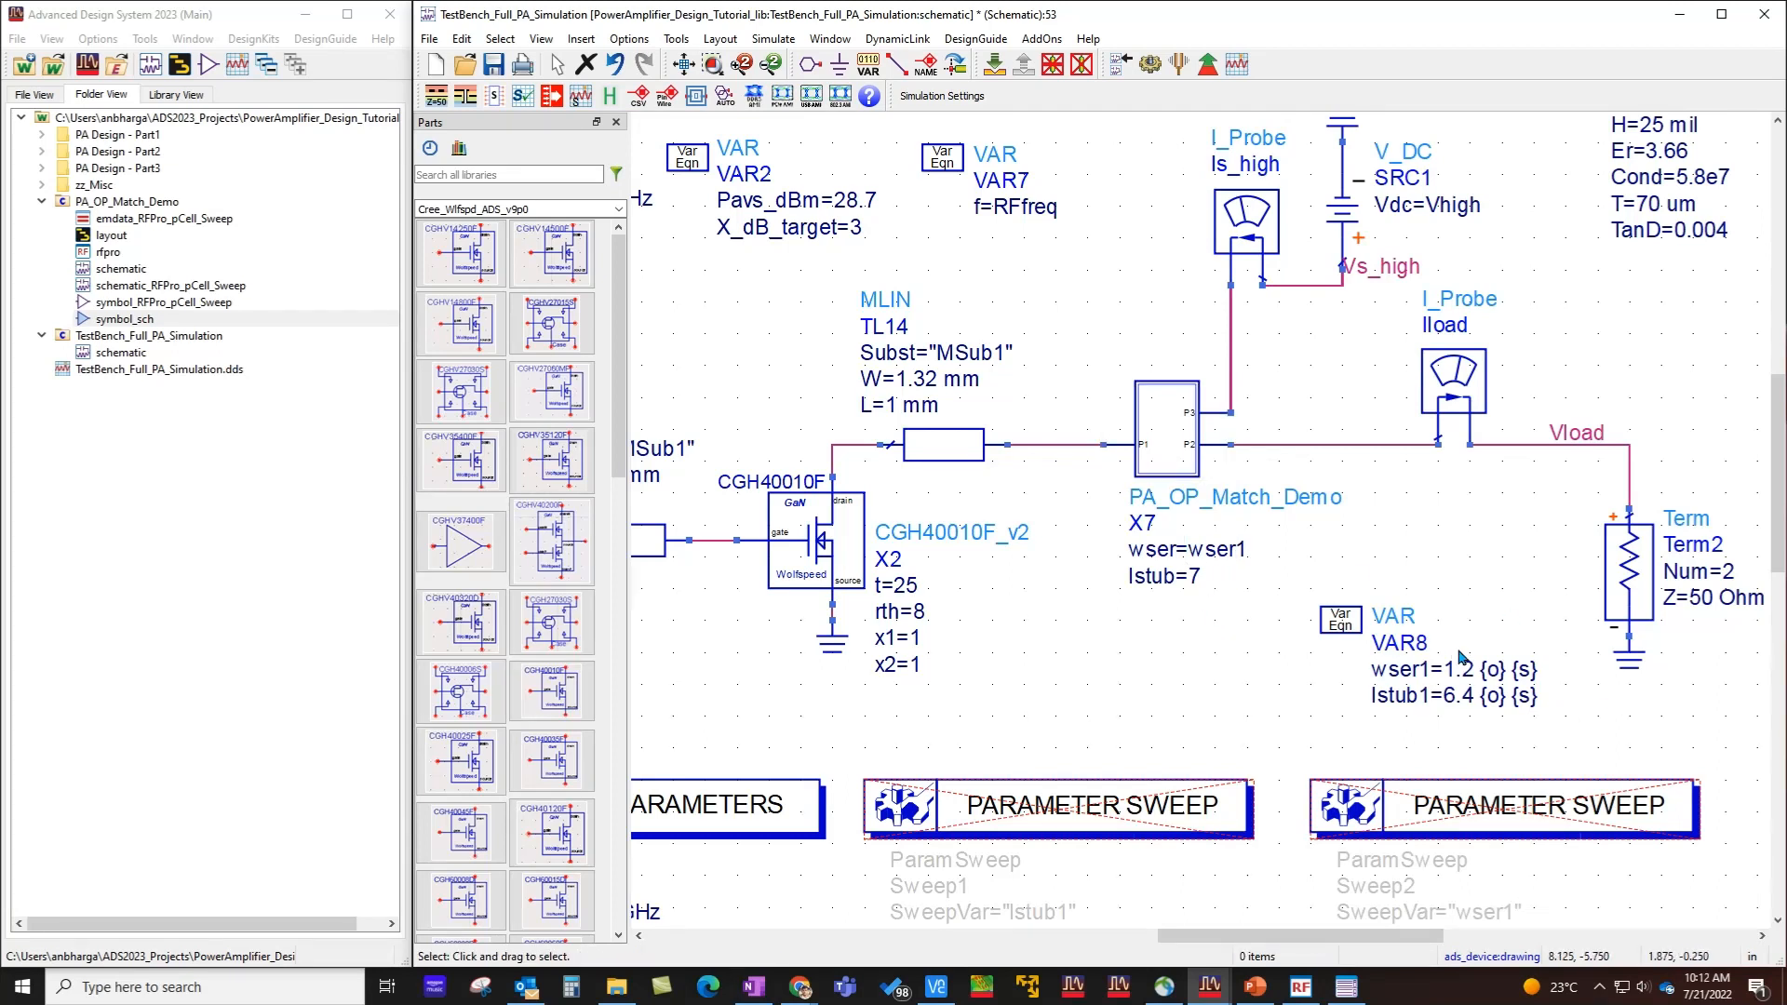
pyautogui.click(1192, 576)
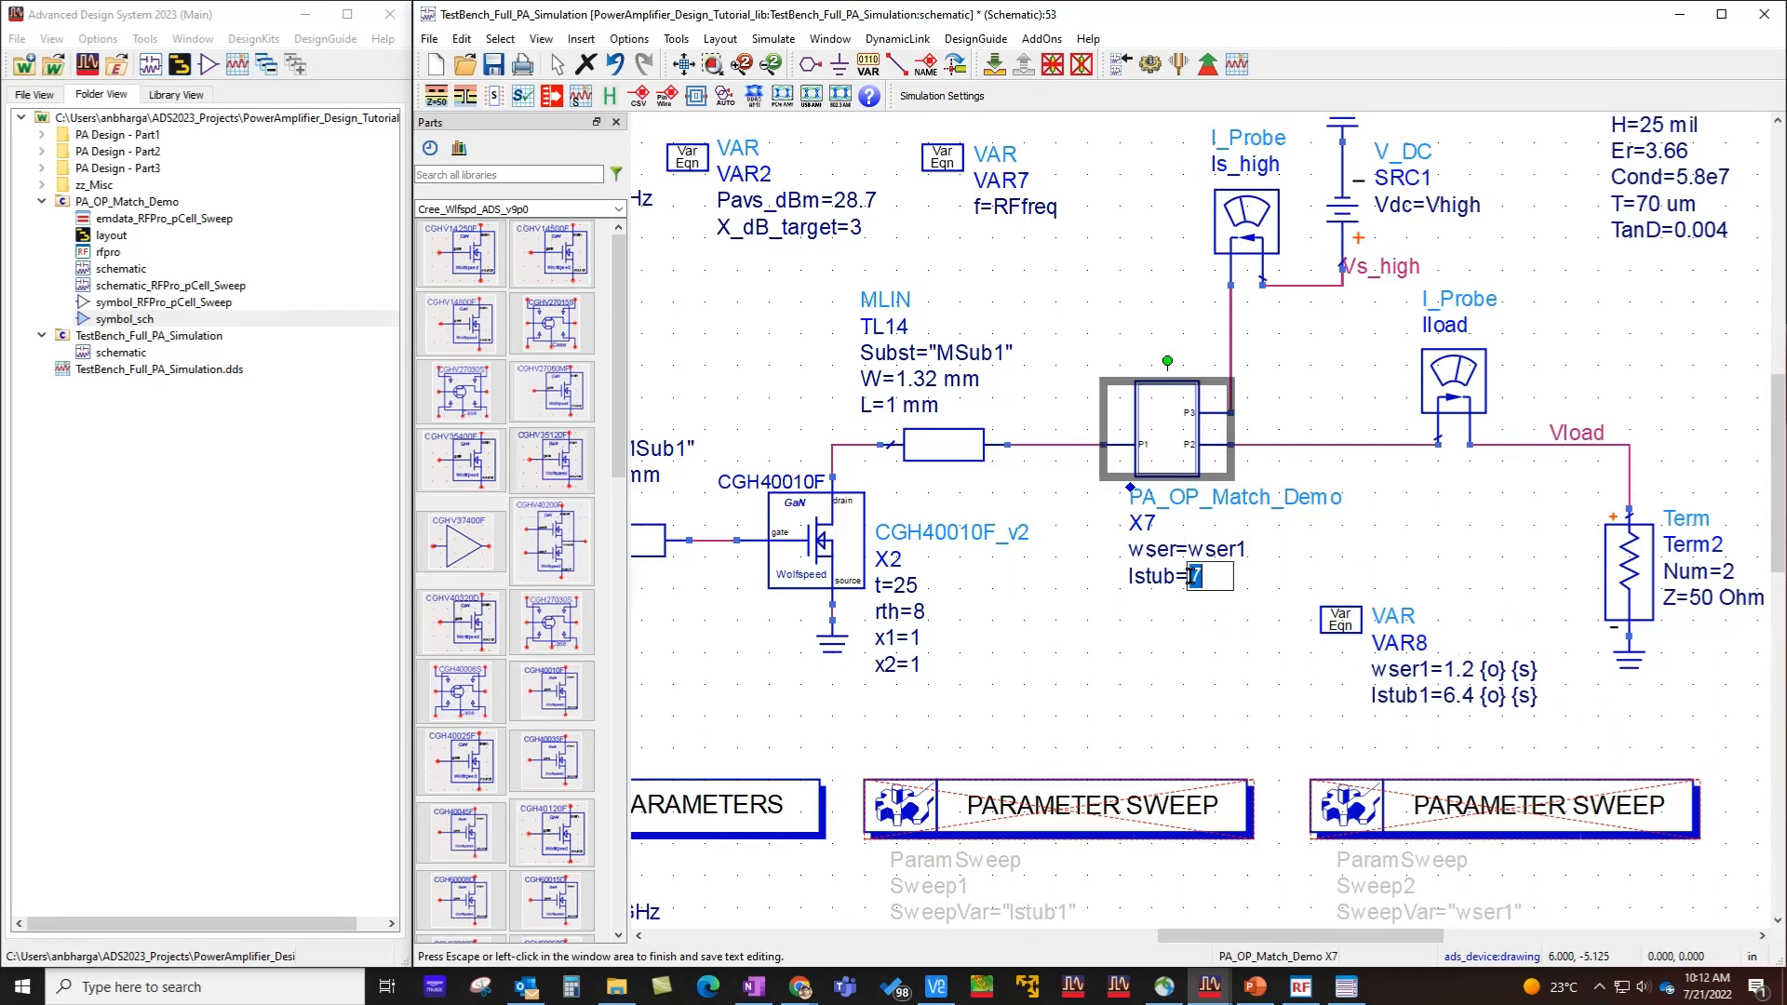
pyautogui.write('Istub1')
pyautogui.click(1177, 548)
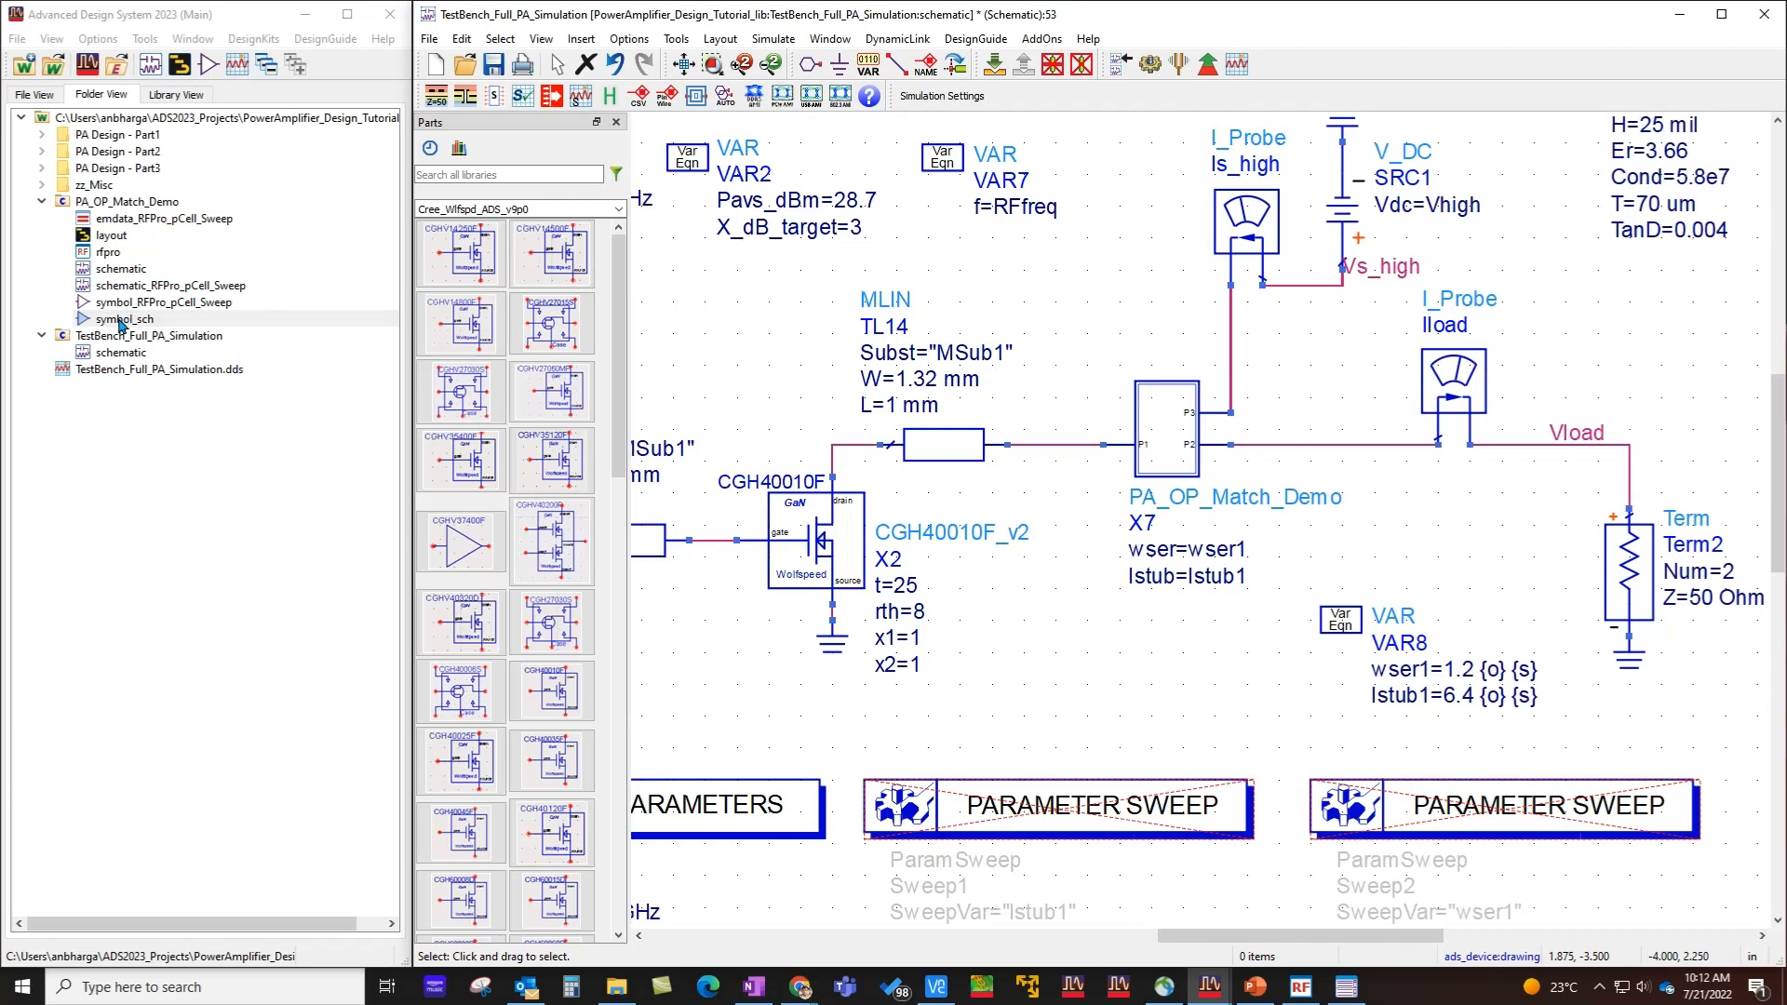
# - Examine the available wser and lstub data combinations in the emdata_RFPro_pCell_Sweep database
pyautogui.doubleClick(141, 221)
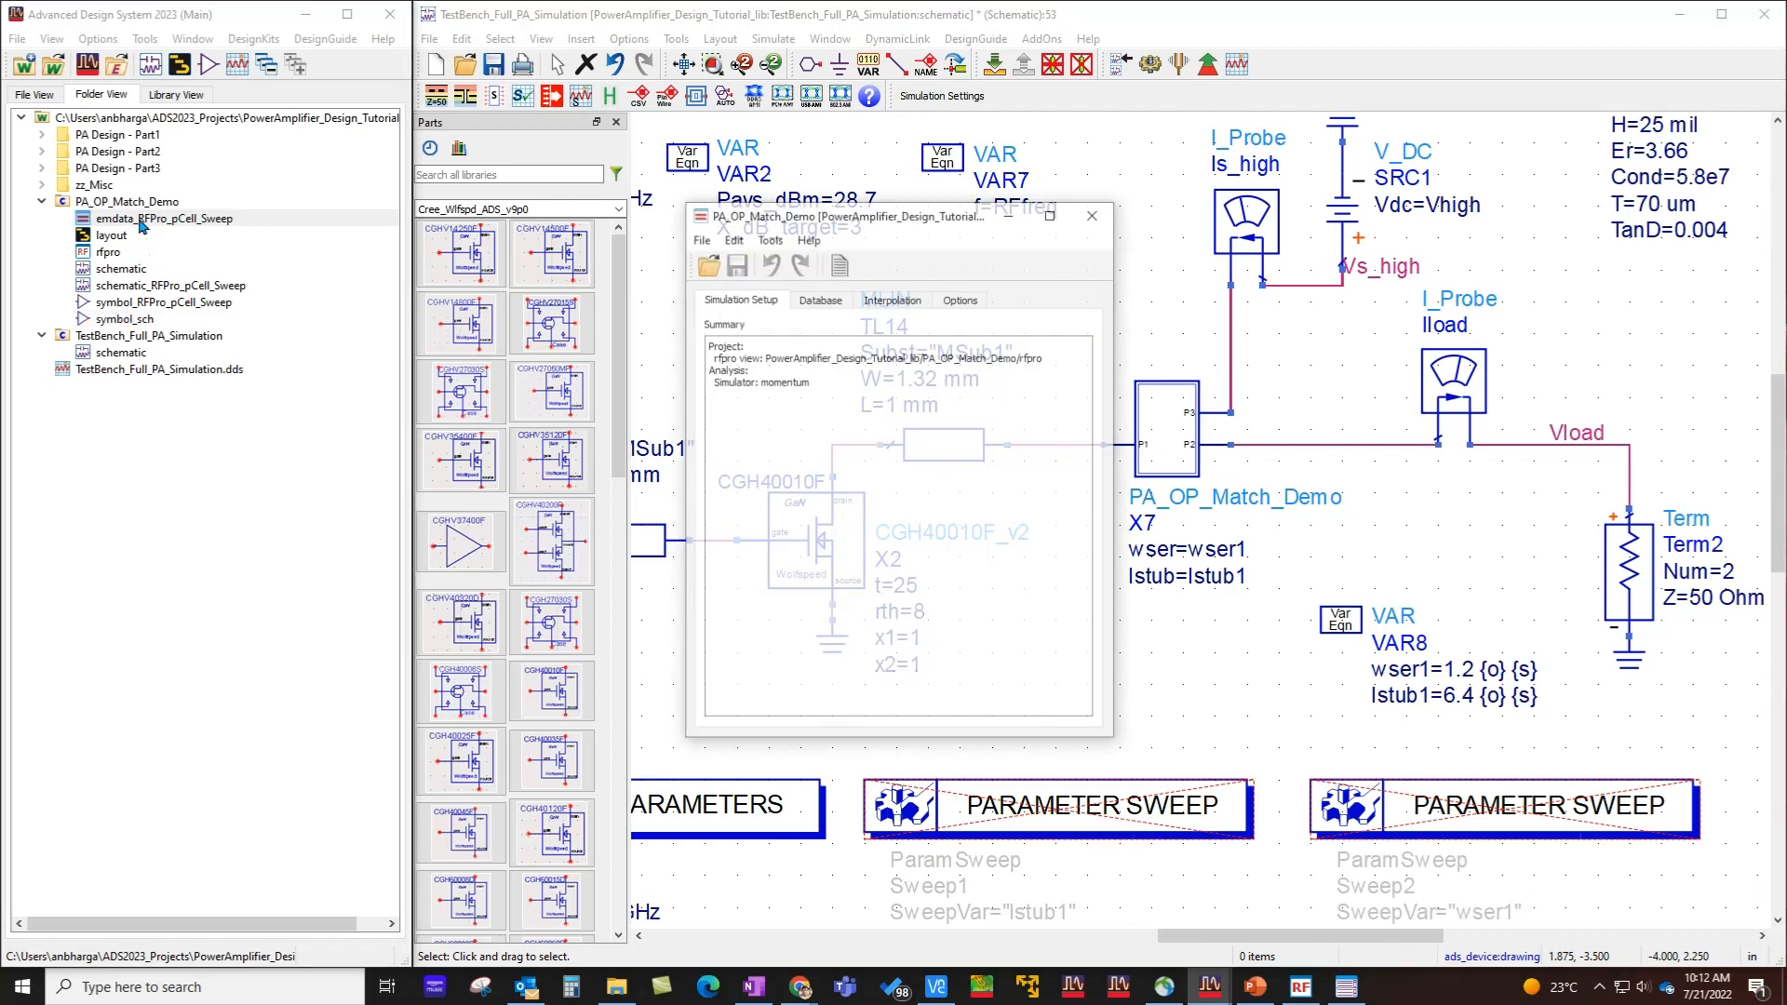
pyautogui.click(818, 300)
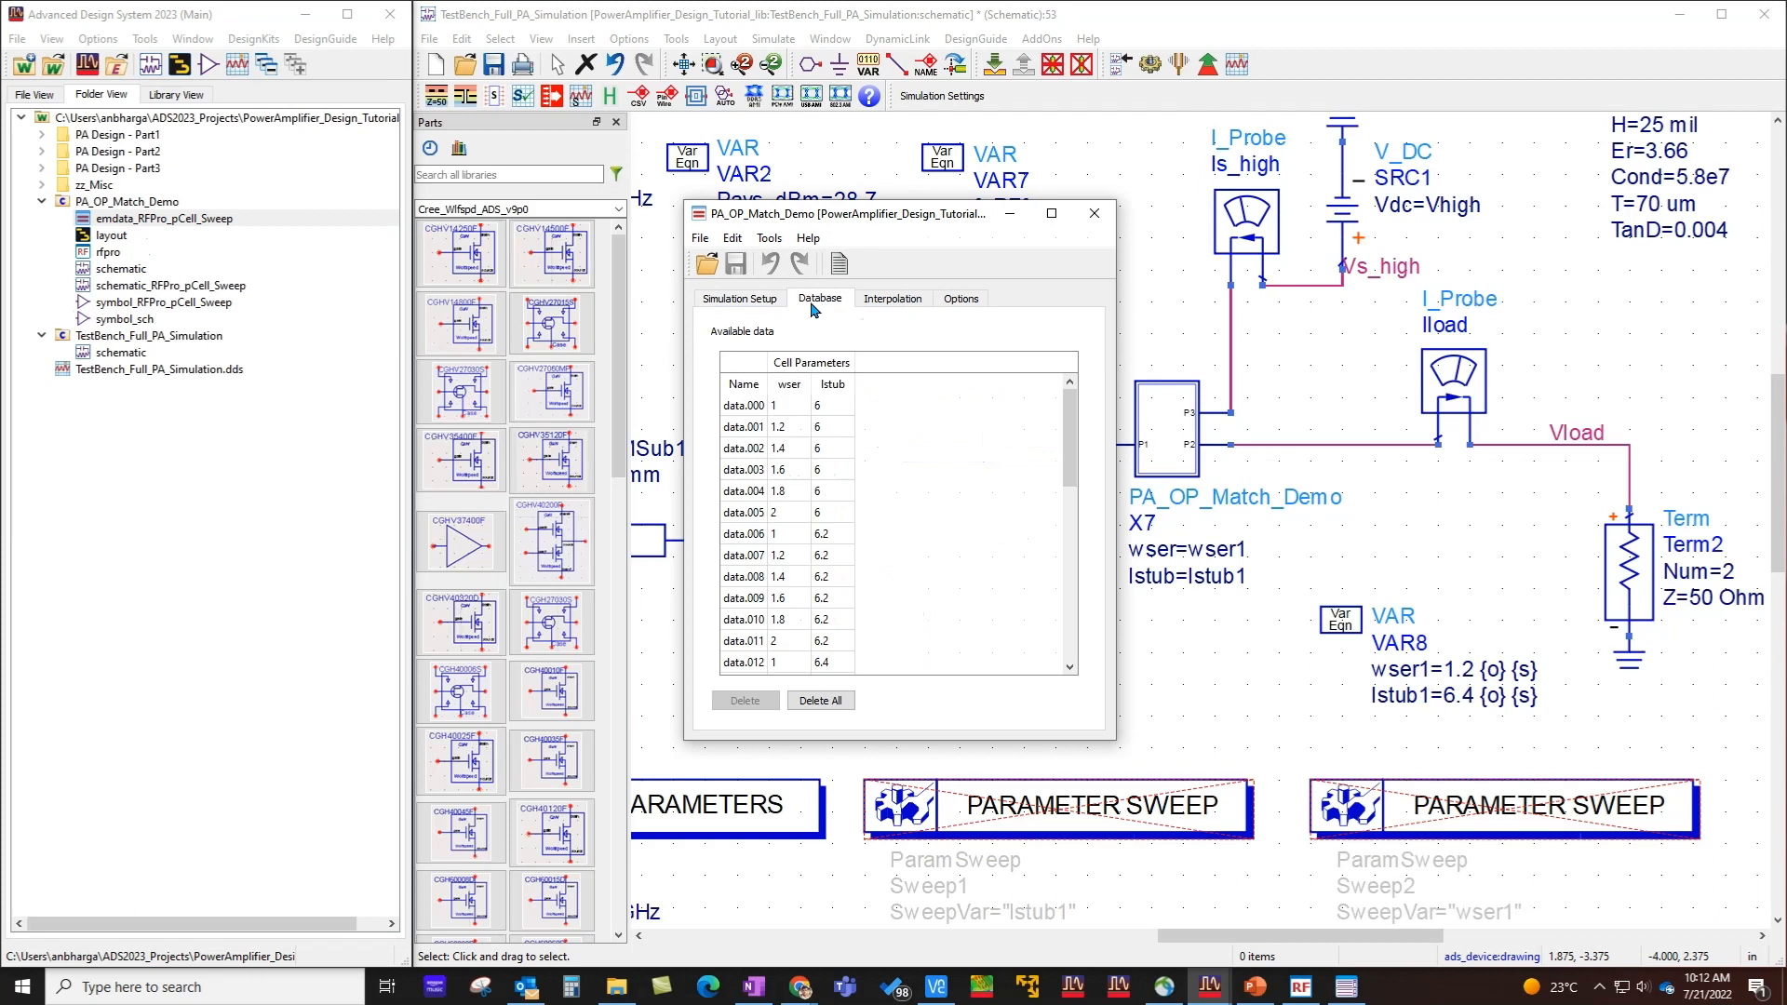
pyautogui.moveTo(1066, 464)
pyautogui.mouseDown()
pyautogui.moveTo(1046, 633)
pyautogui.moveTo(1067, 431)
pyautogui.mouseUp()
# - Enable interpolation for the EM data with an interpolation delta of 0.2 for both wser and lstub, and save the emdata view
pyautogui.click(901, 307)
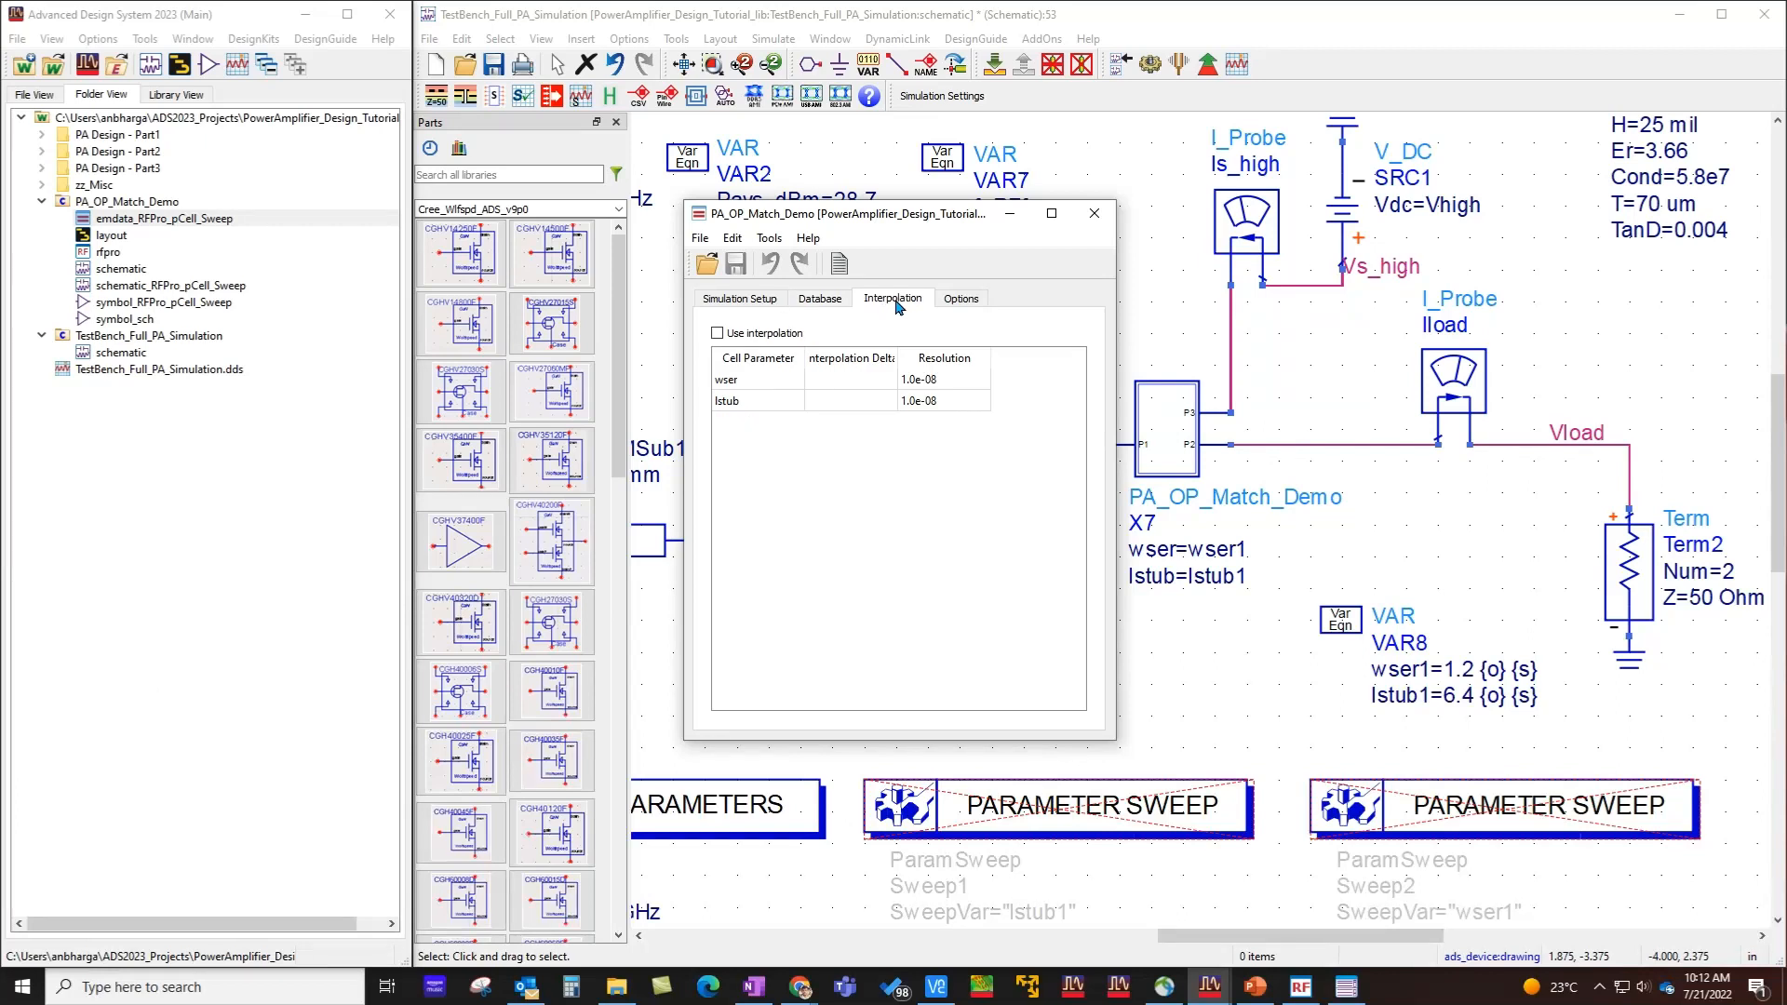
pyautogui.click(724, 335)
pyautogui.doubleClick(847, 377)
pyautogui.write('0.2')
pyautogui.doubleClick(854, 397)
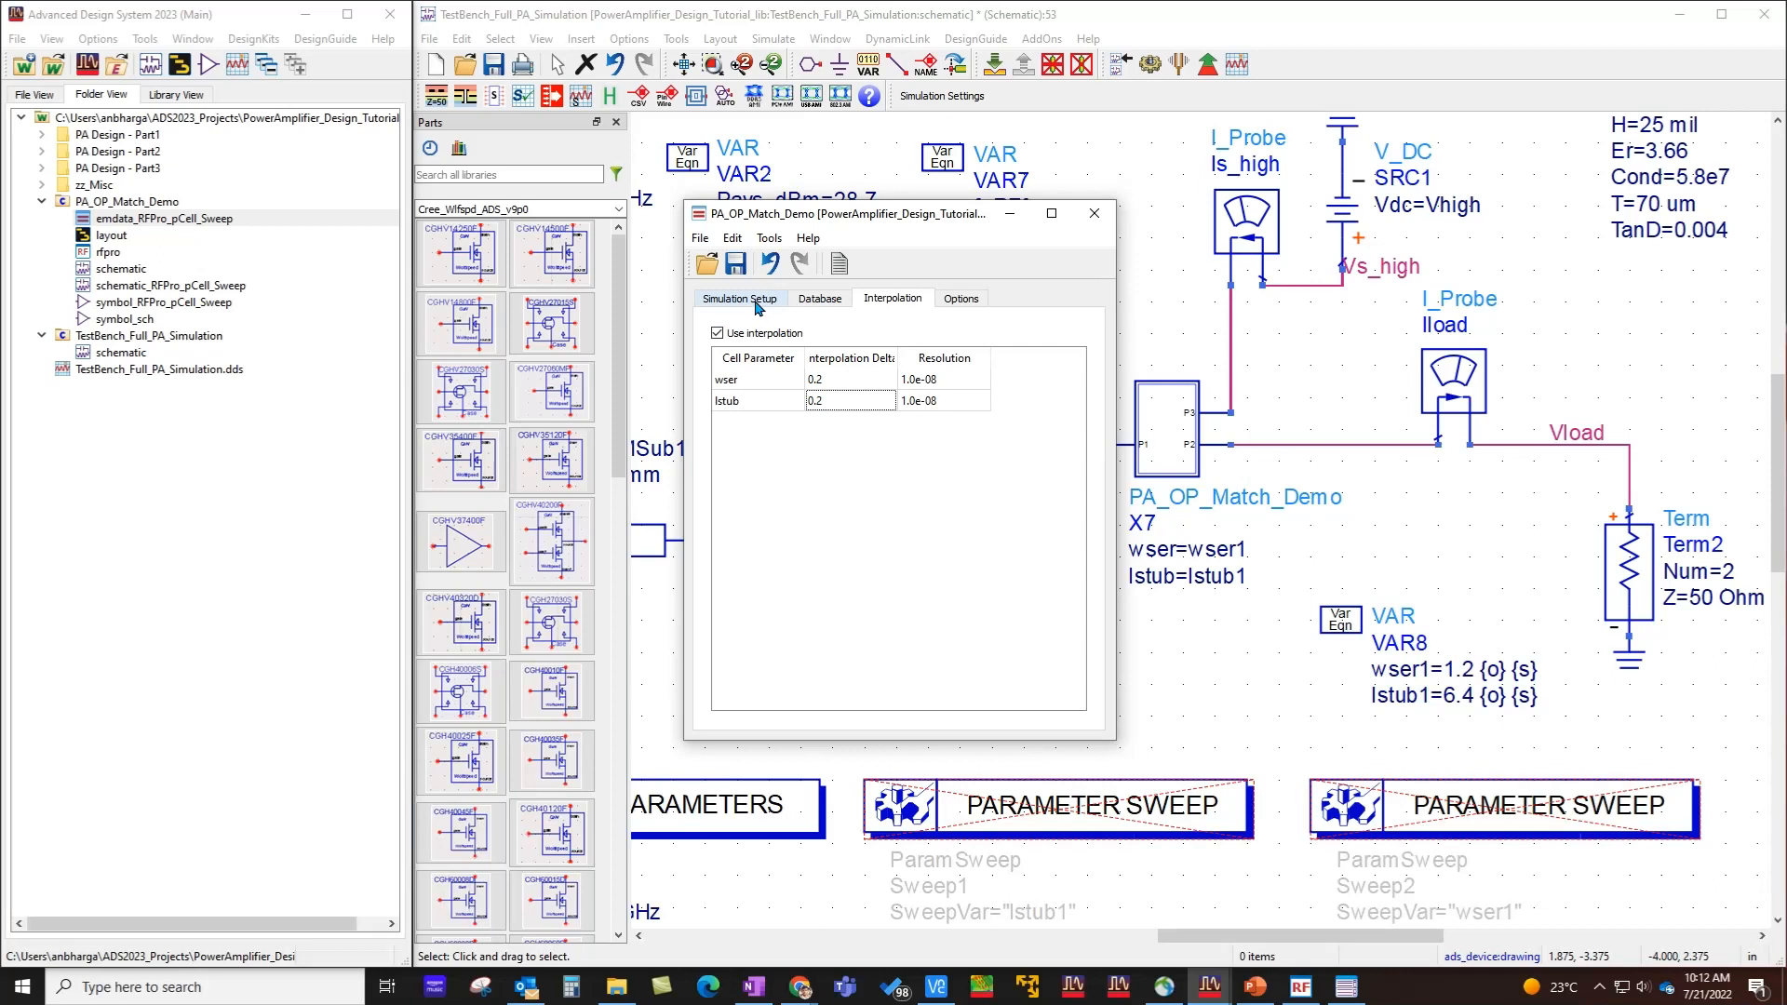
pyautogui.click(831, 303)
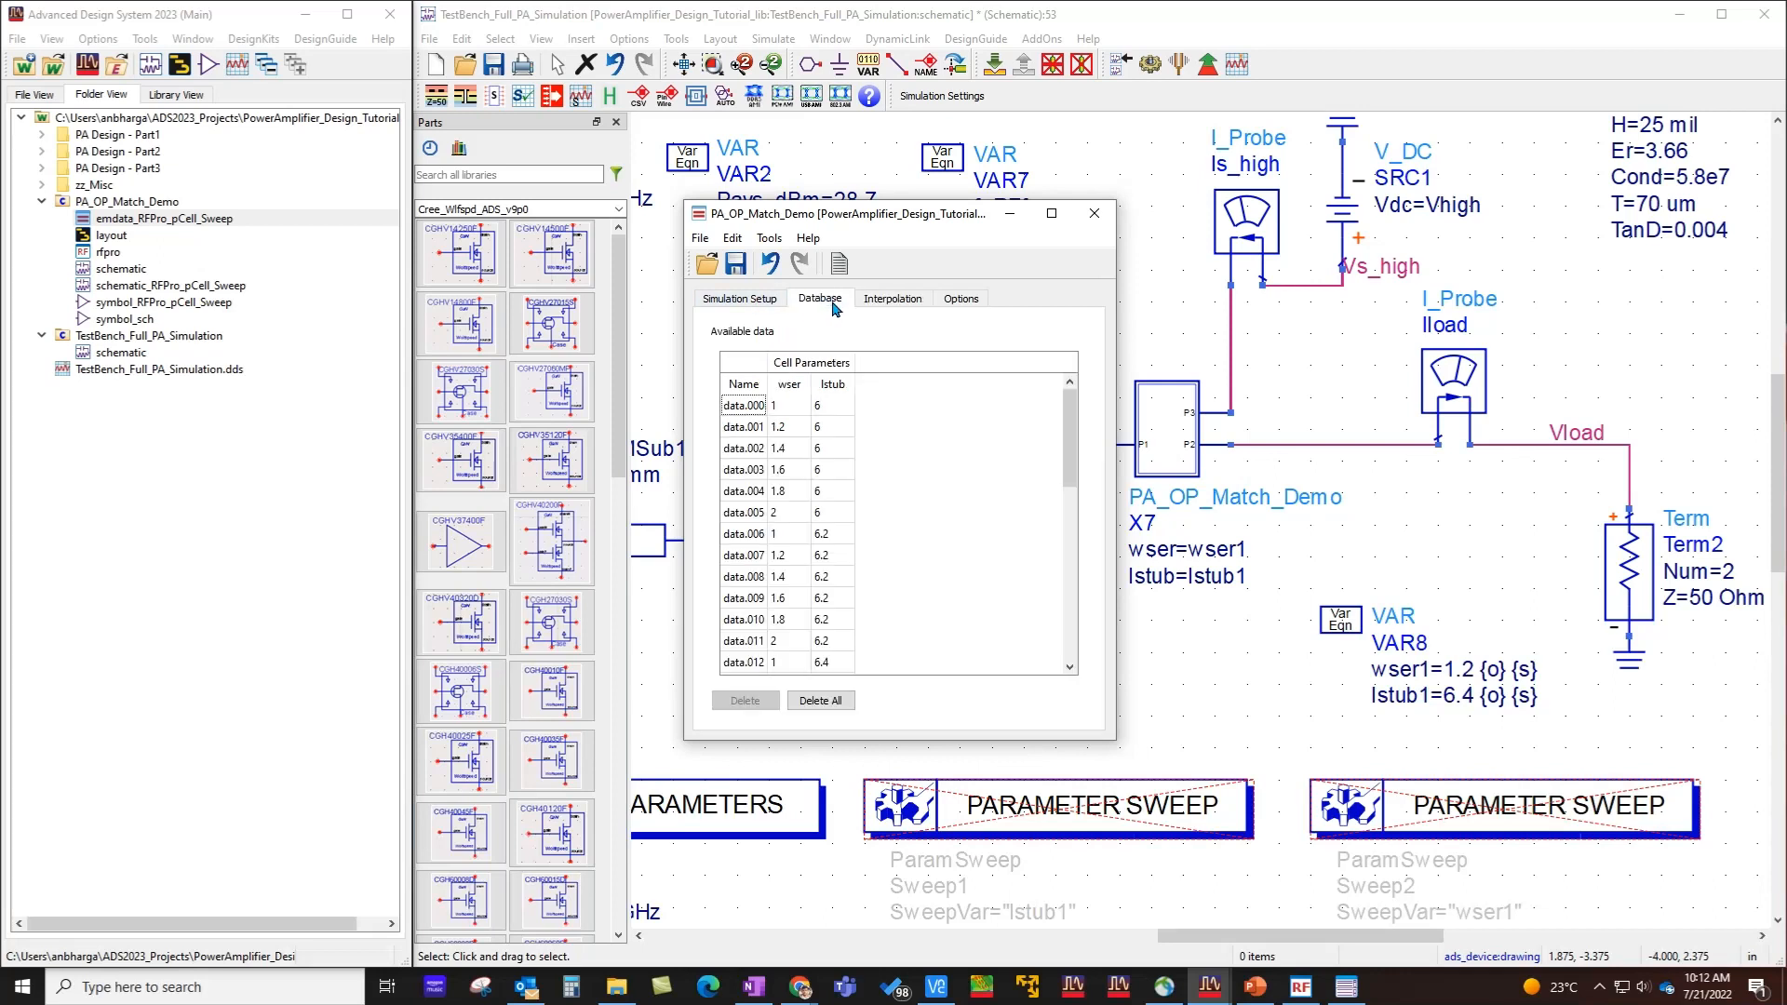
pyautogui.click(890, 302)
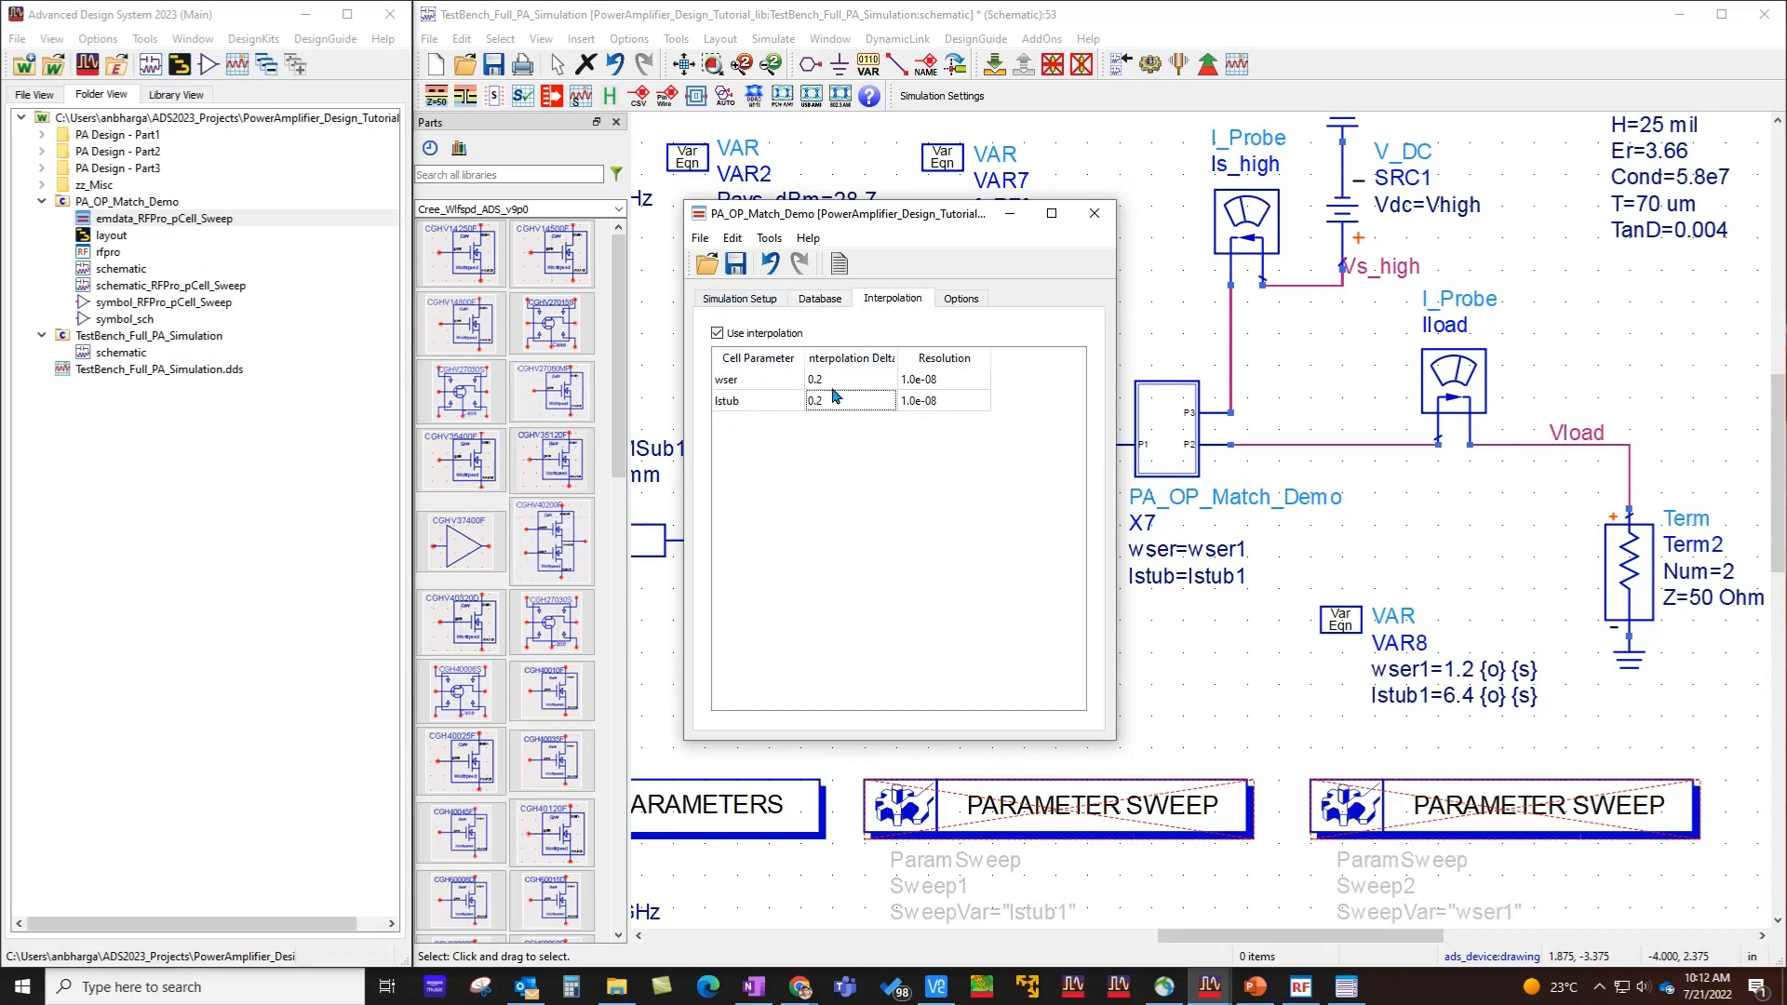
pyautogui.click(735, 263)
pyautogui.click(1093, 214)
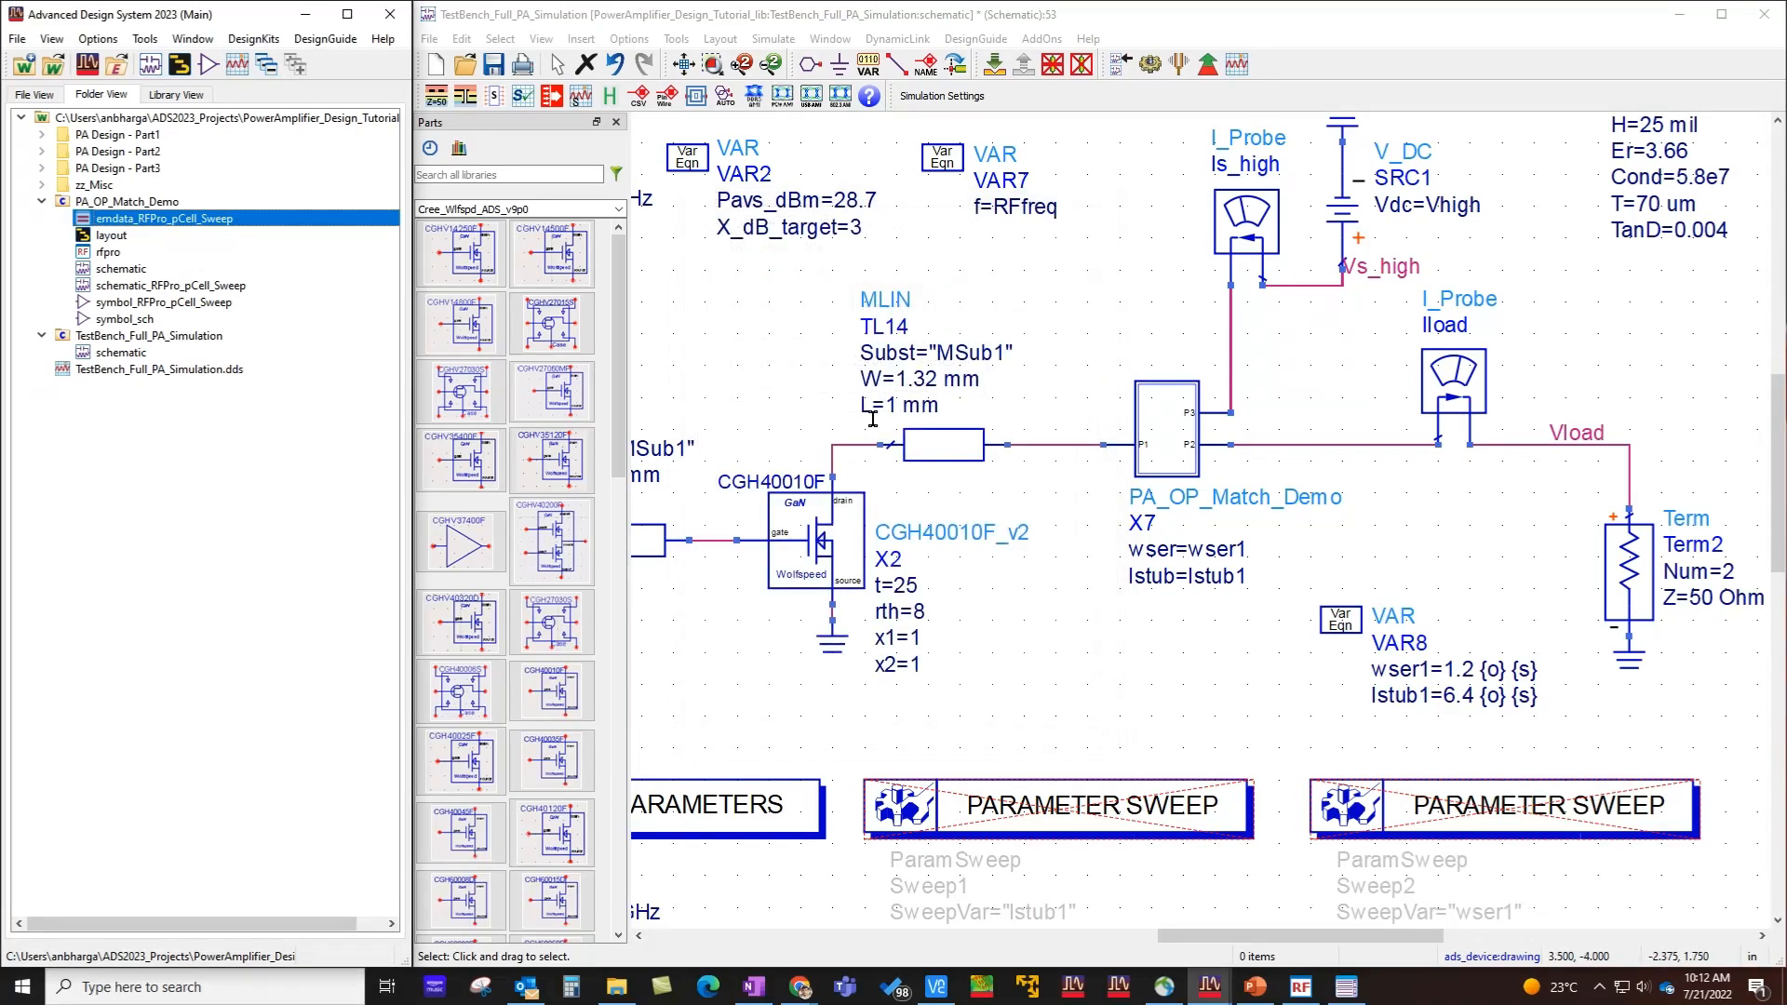
# - Choose schematic_RFPro_pCell_Sweep as the simulation view for the PA_OP_Match_Demo instance X7
pyautogui.click(684, 63)
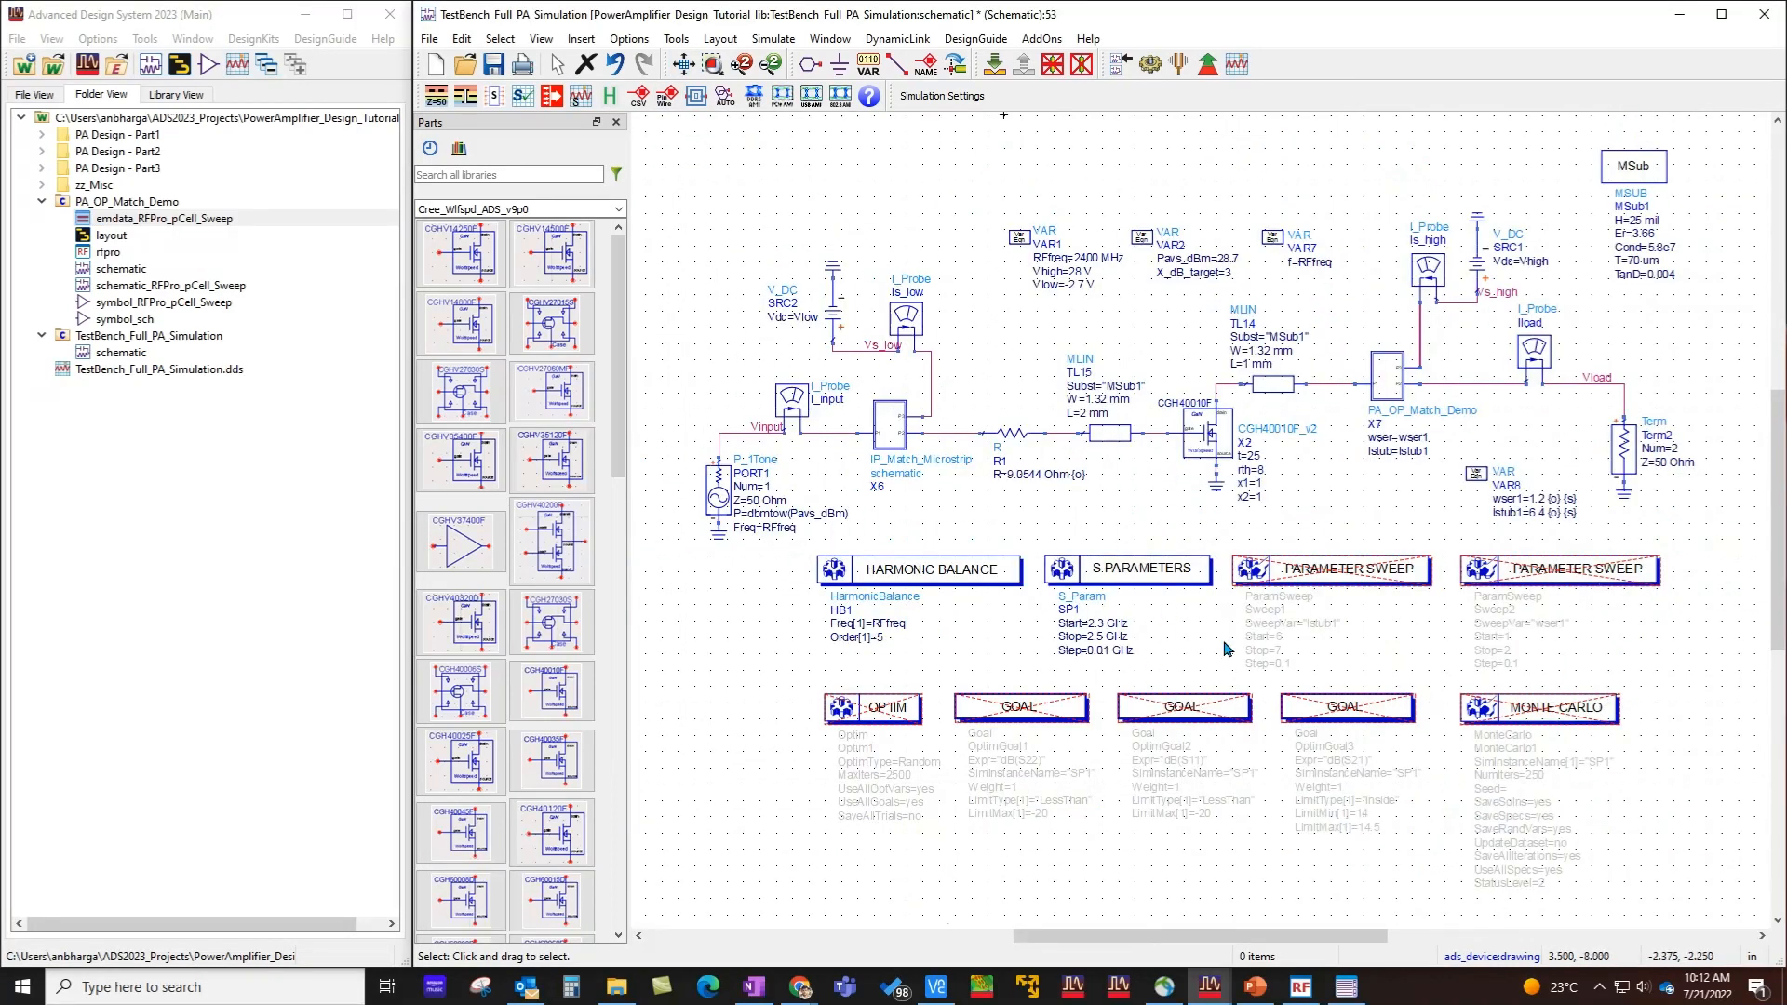
pyautogui.click(1368, 396)
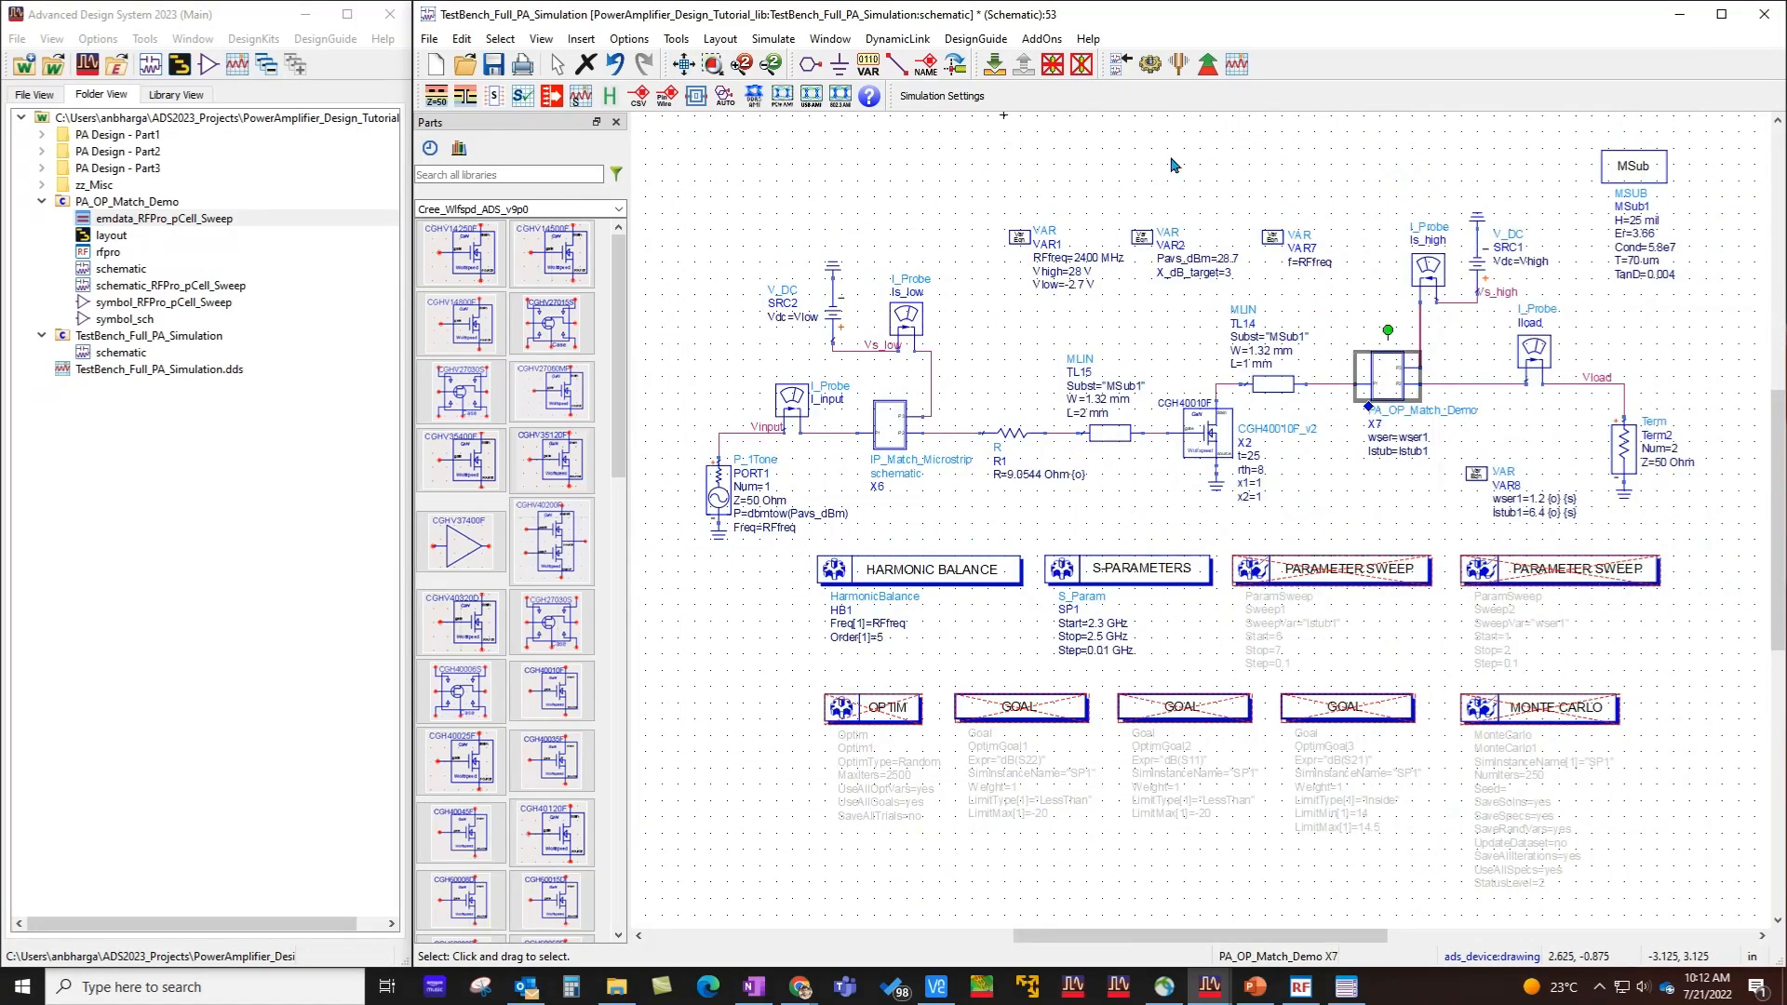
pyautogui.click(1121, 63)
pyautogui.click(930, 376)
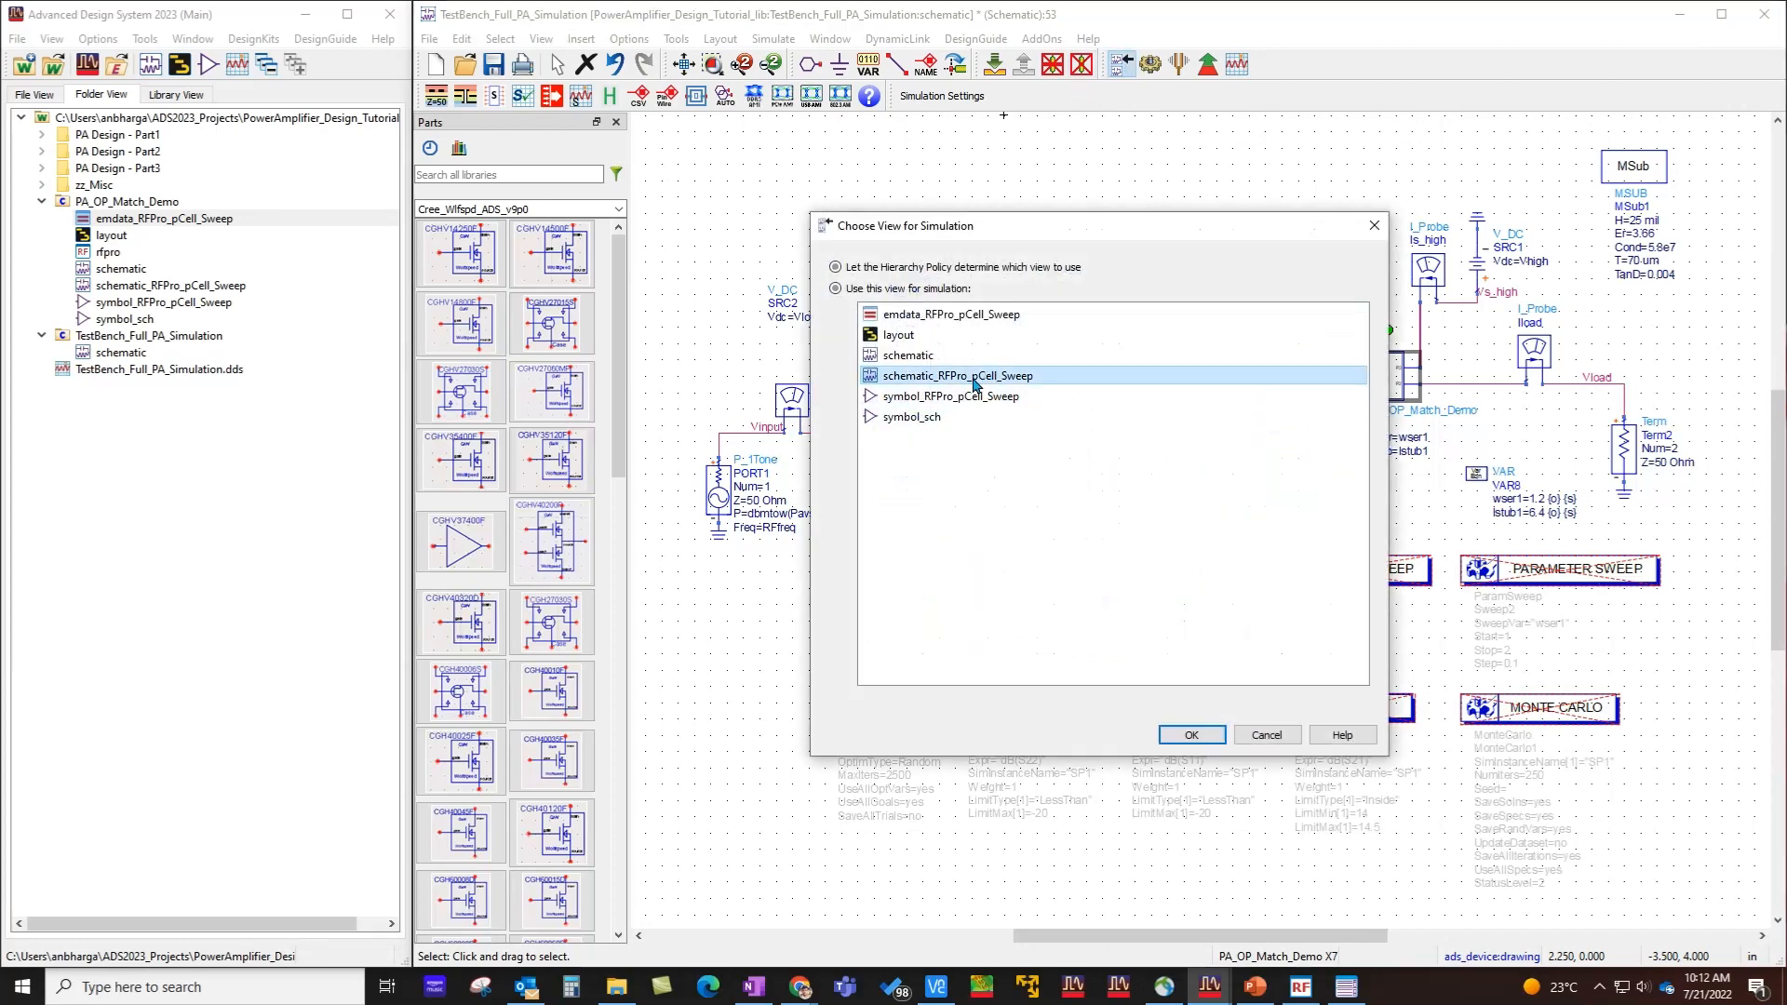
pyautogui.click(1189, 734)
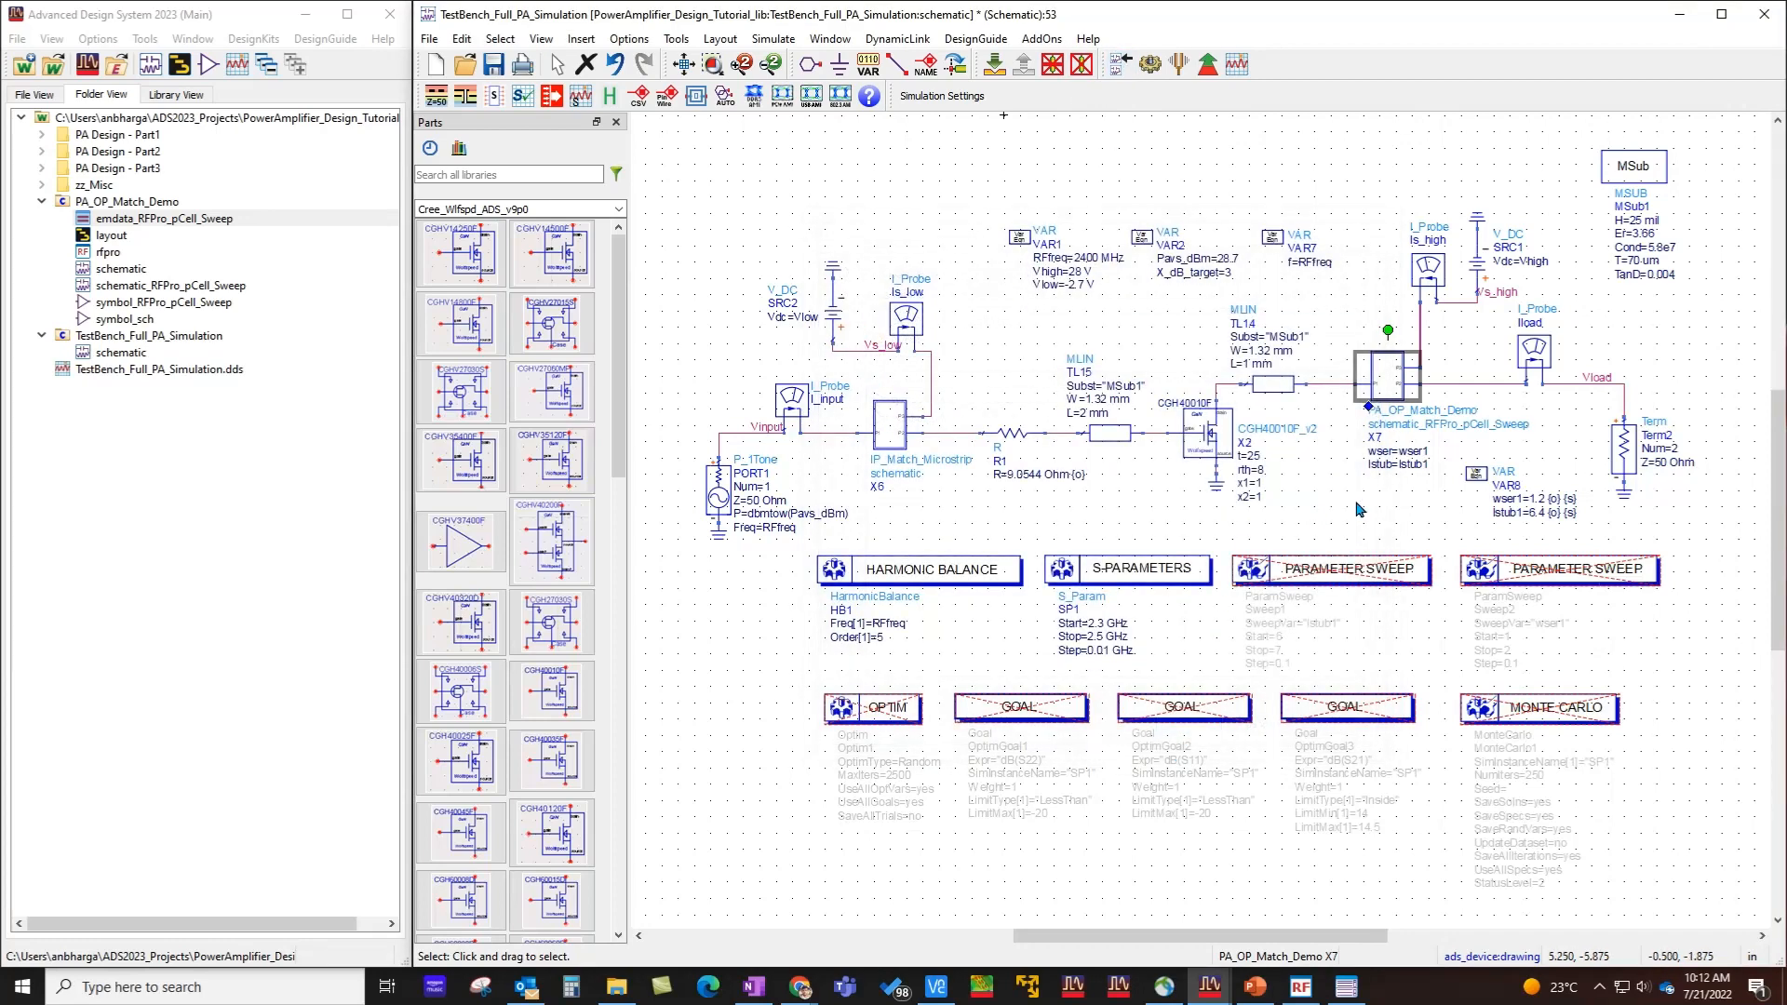
# - Activate the lstub1 and wser1 parameter sweeps, simulate the test bench and view the resulting output power and S-parameter plots
pyautogui.moveTo(1223, 541); pyautogui.dragTo(1679, 626)
pyautogui.click(1081, 63)
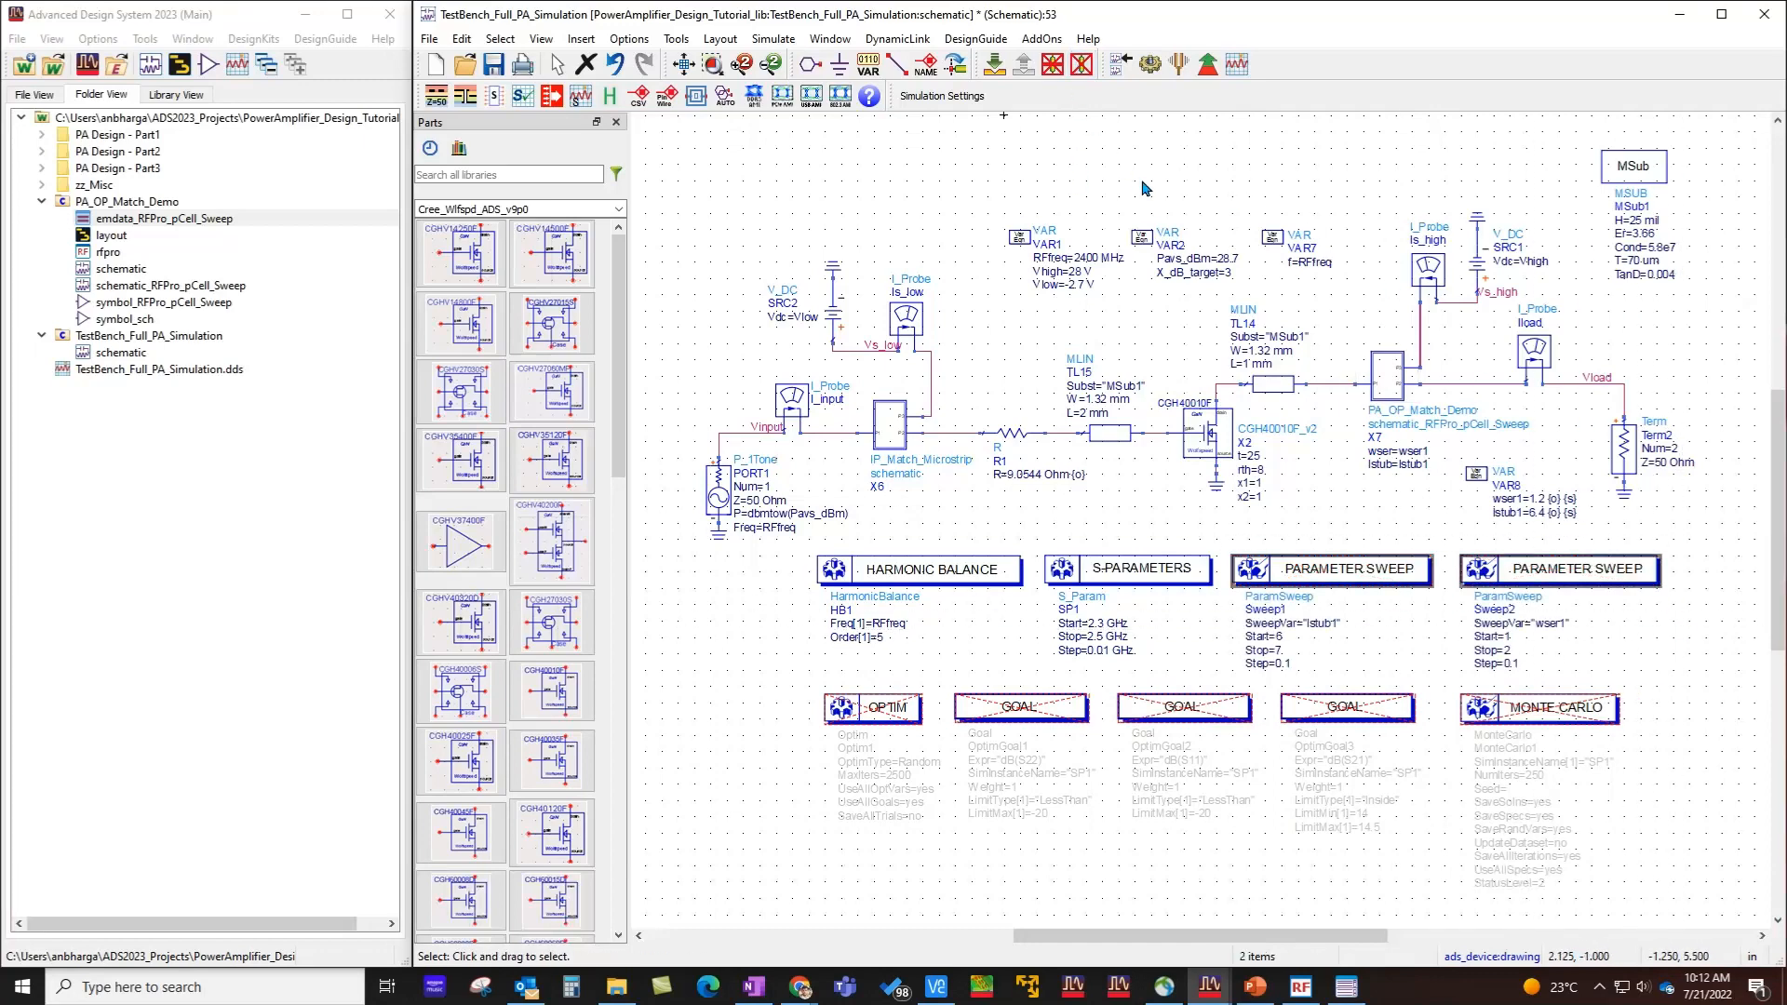
pyautogui.click(1153, 66)
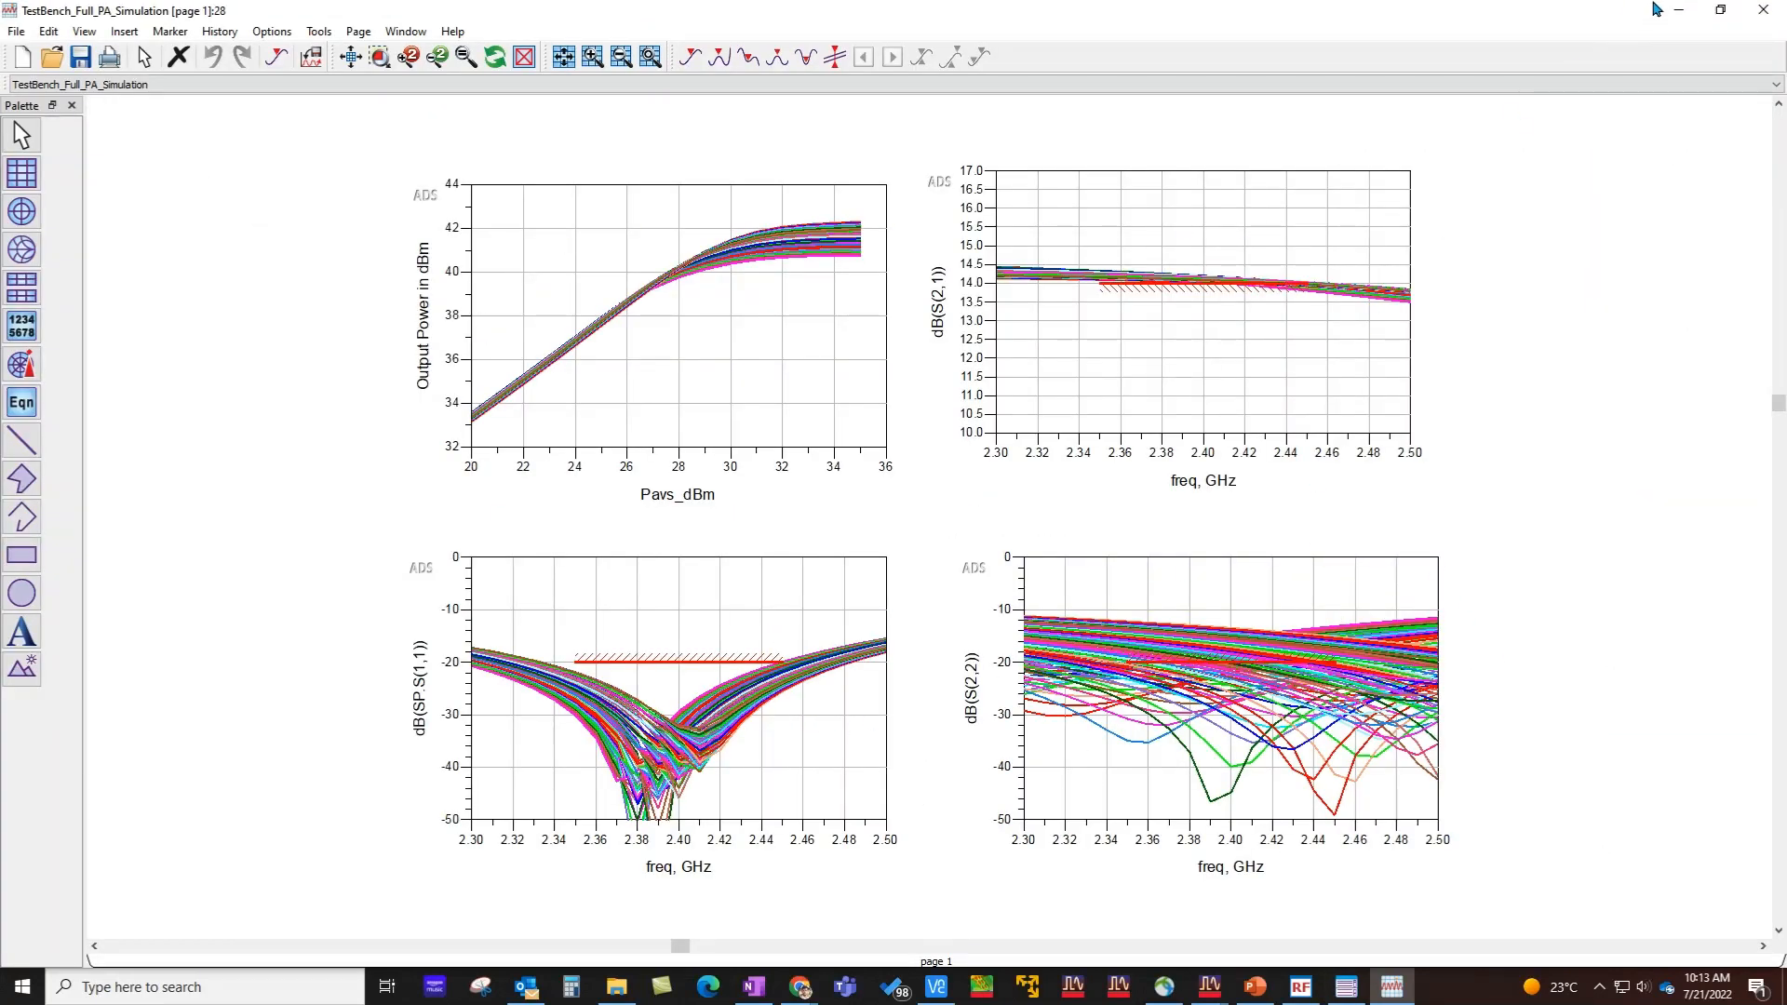
pyautogui.click(1674, 15)
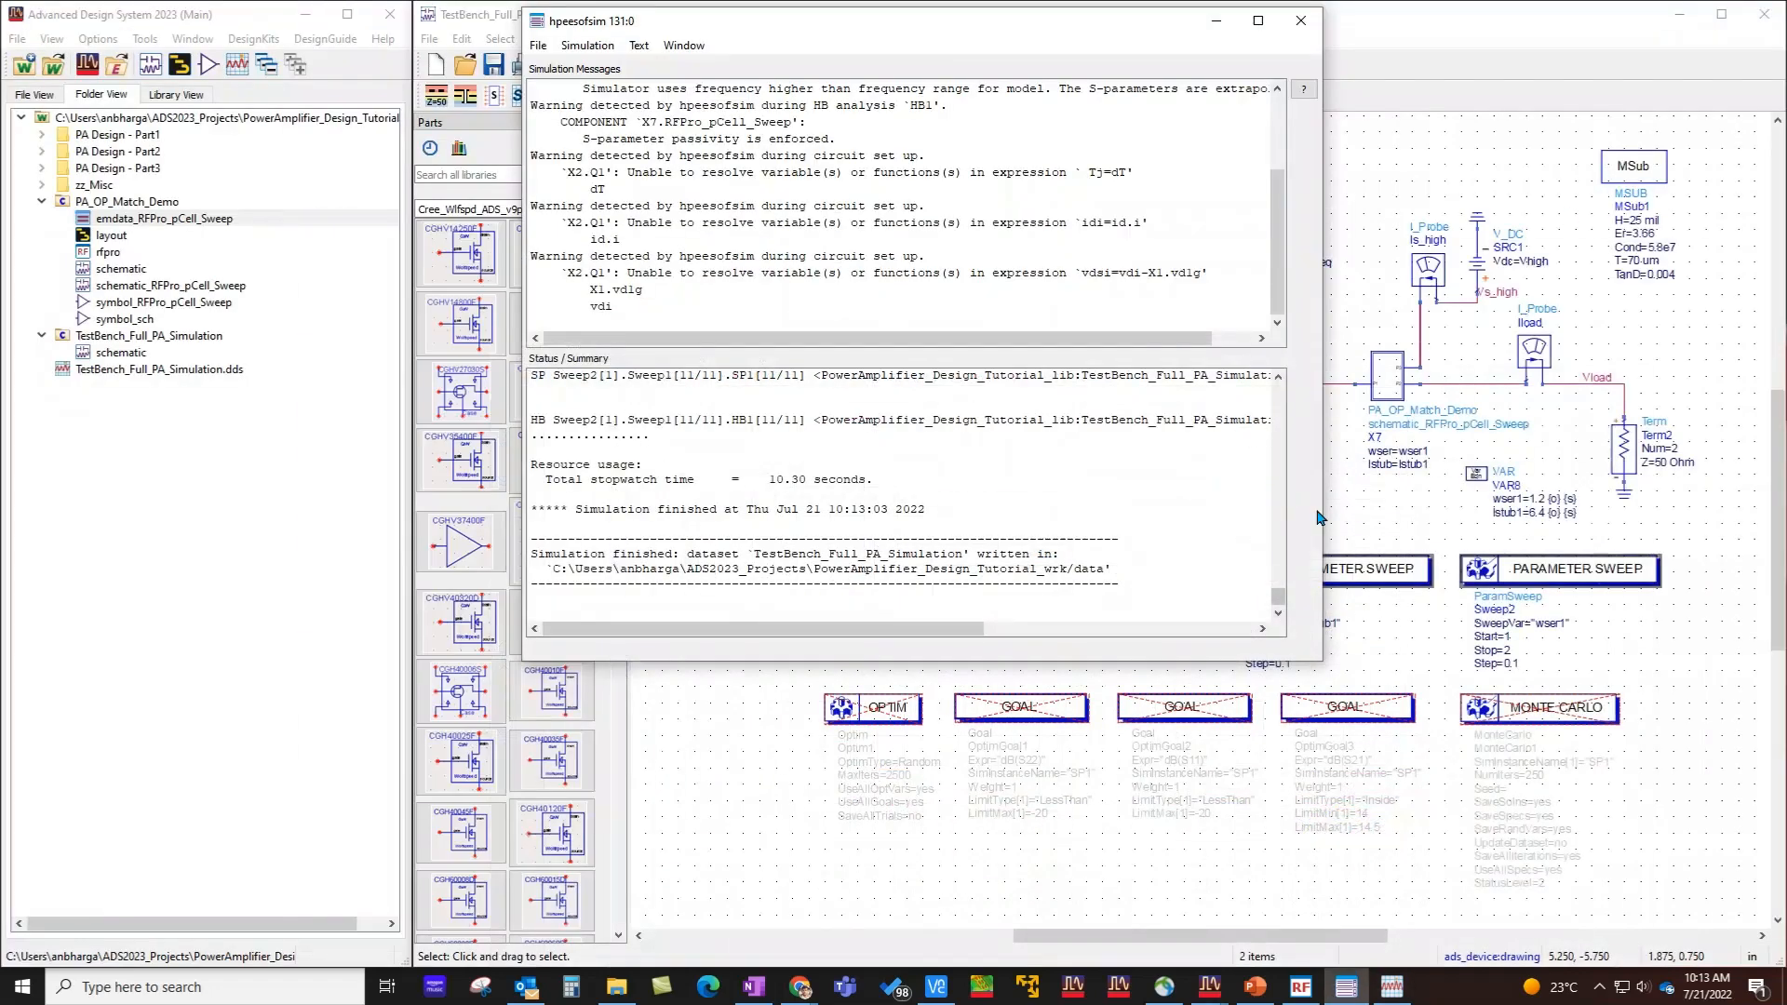
# - Deactivate both parameter sweep controllers in the test bench
pyautogui.moveTo(1222, 545); pyautogui.dragTo(1661, 601)
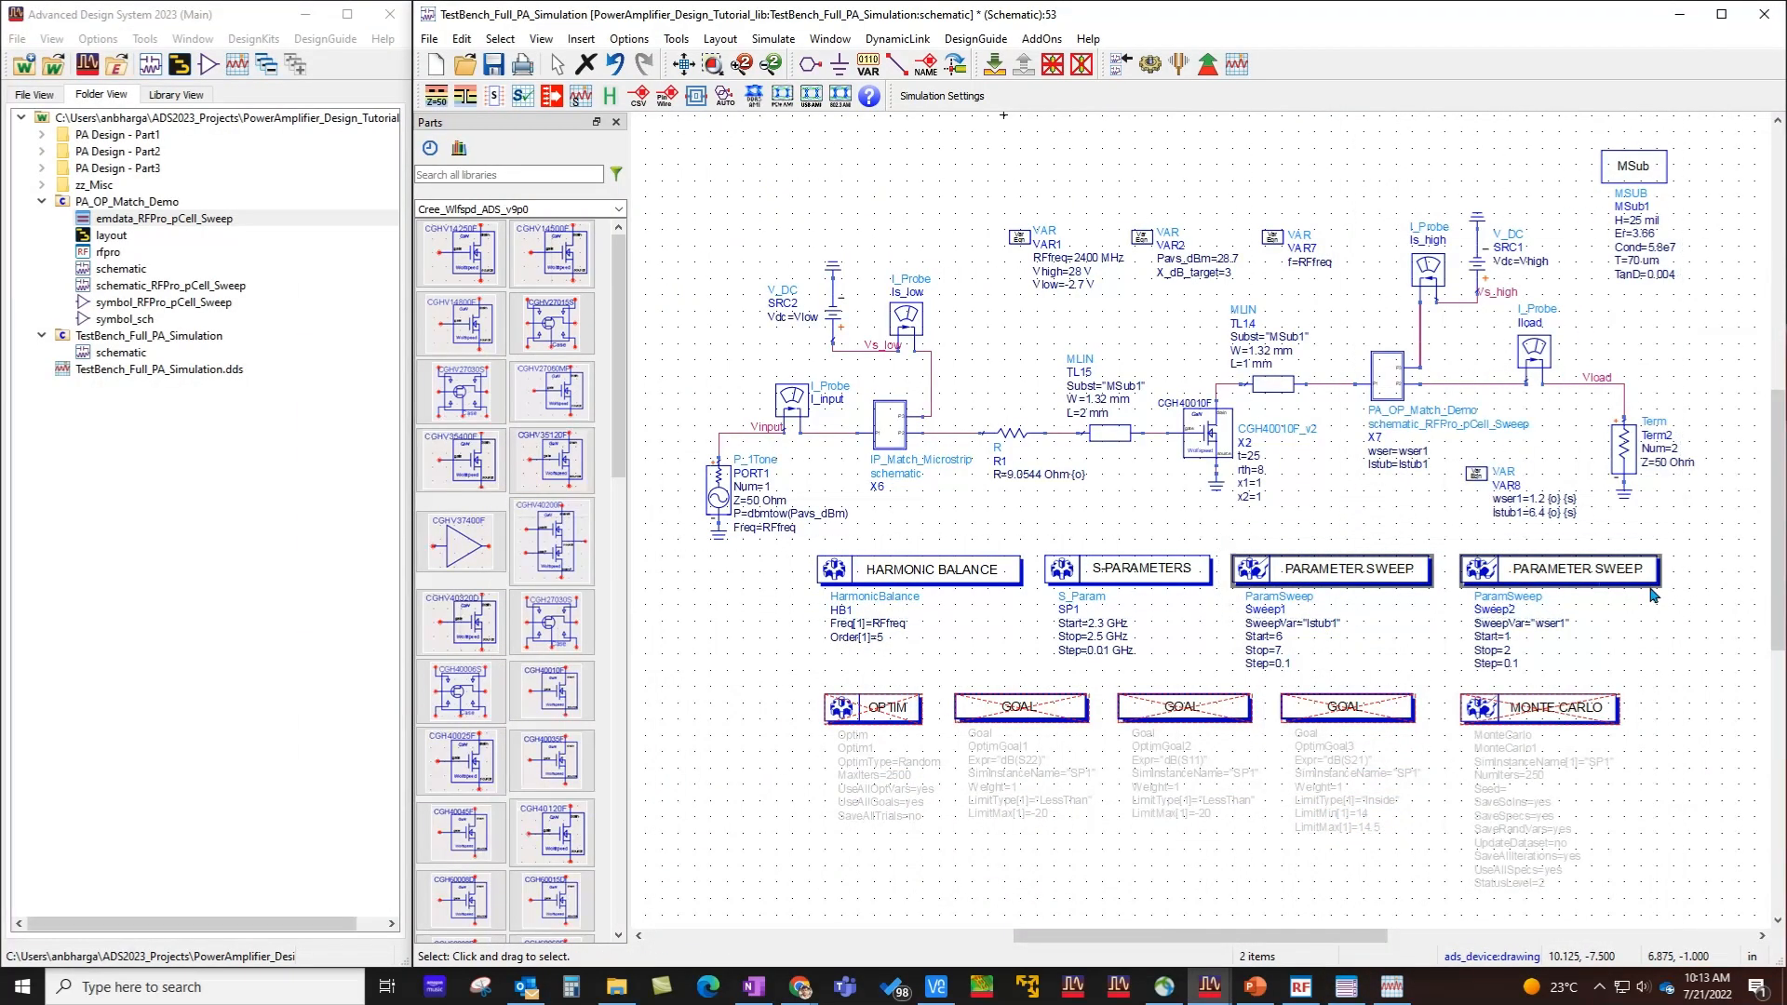
pyautogui.click(1078, 71)
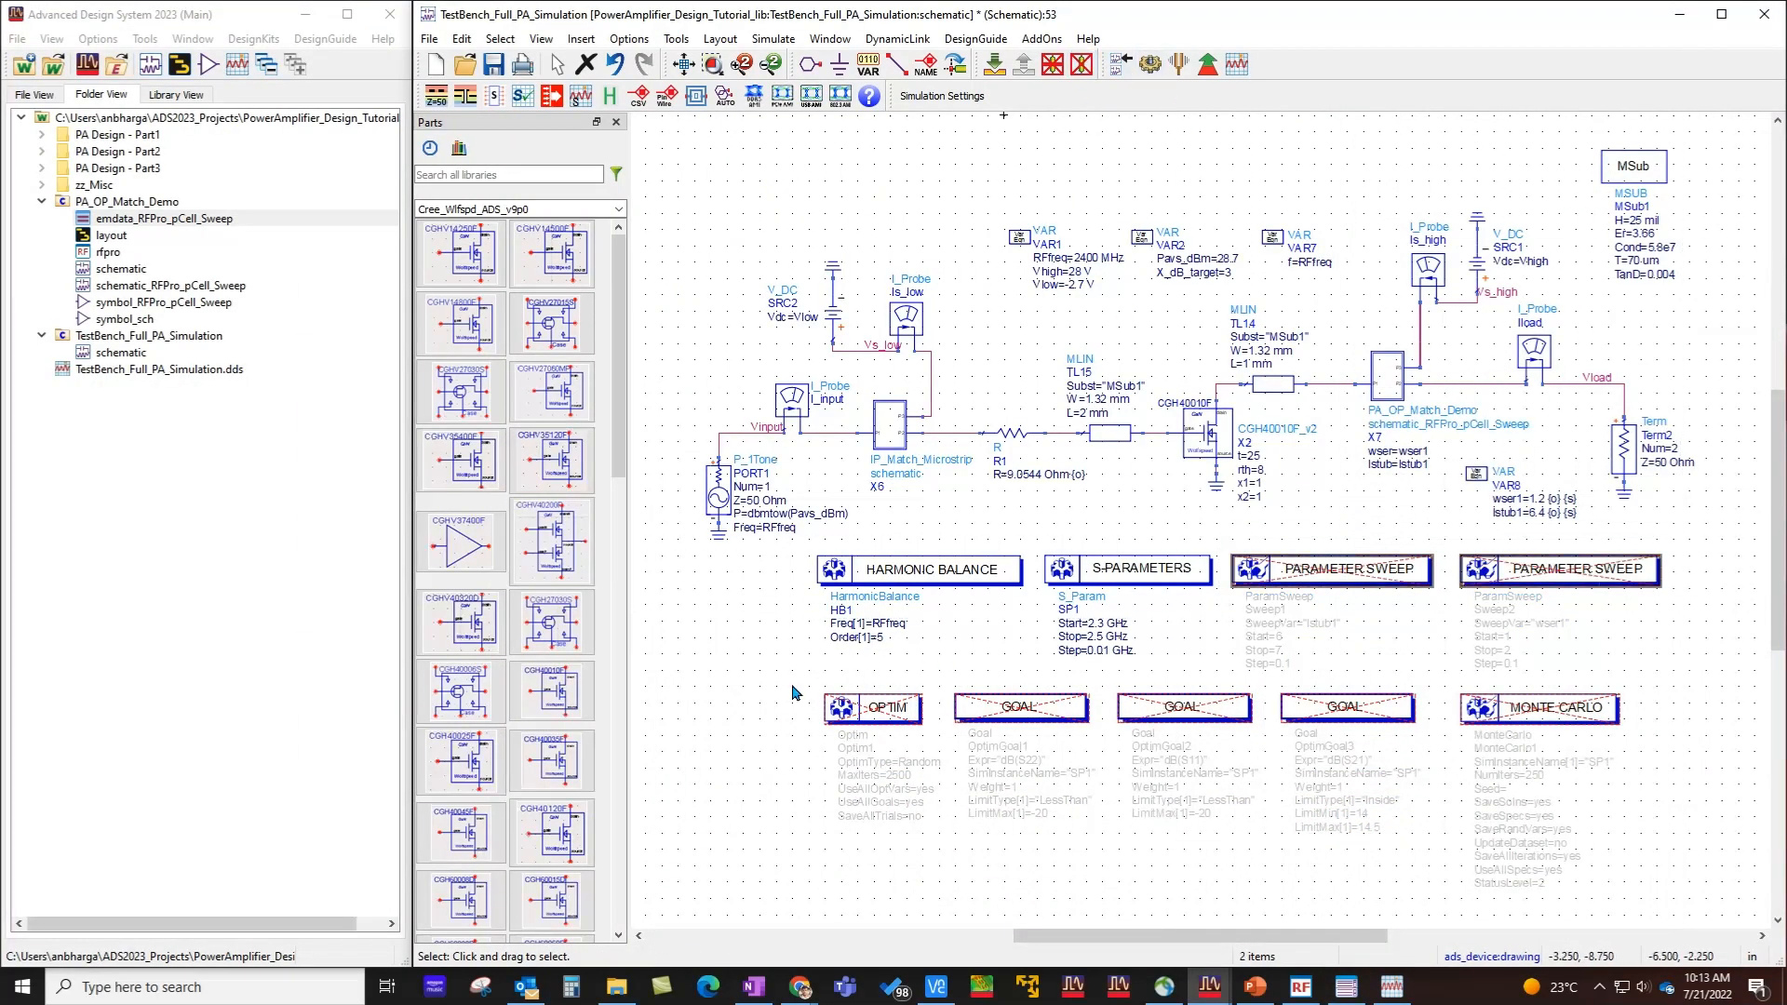
# - Activate the Optim controller together with its three goals for S22, S11 and S21 in the test bench
pyautogui.moveTo(793, 694); pyautogui.dragTo(1444, 802)
pyautogui.click(1079, 67)
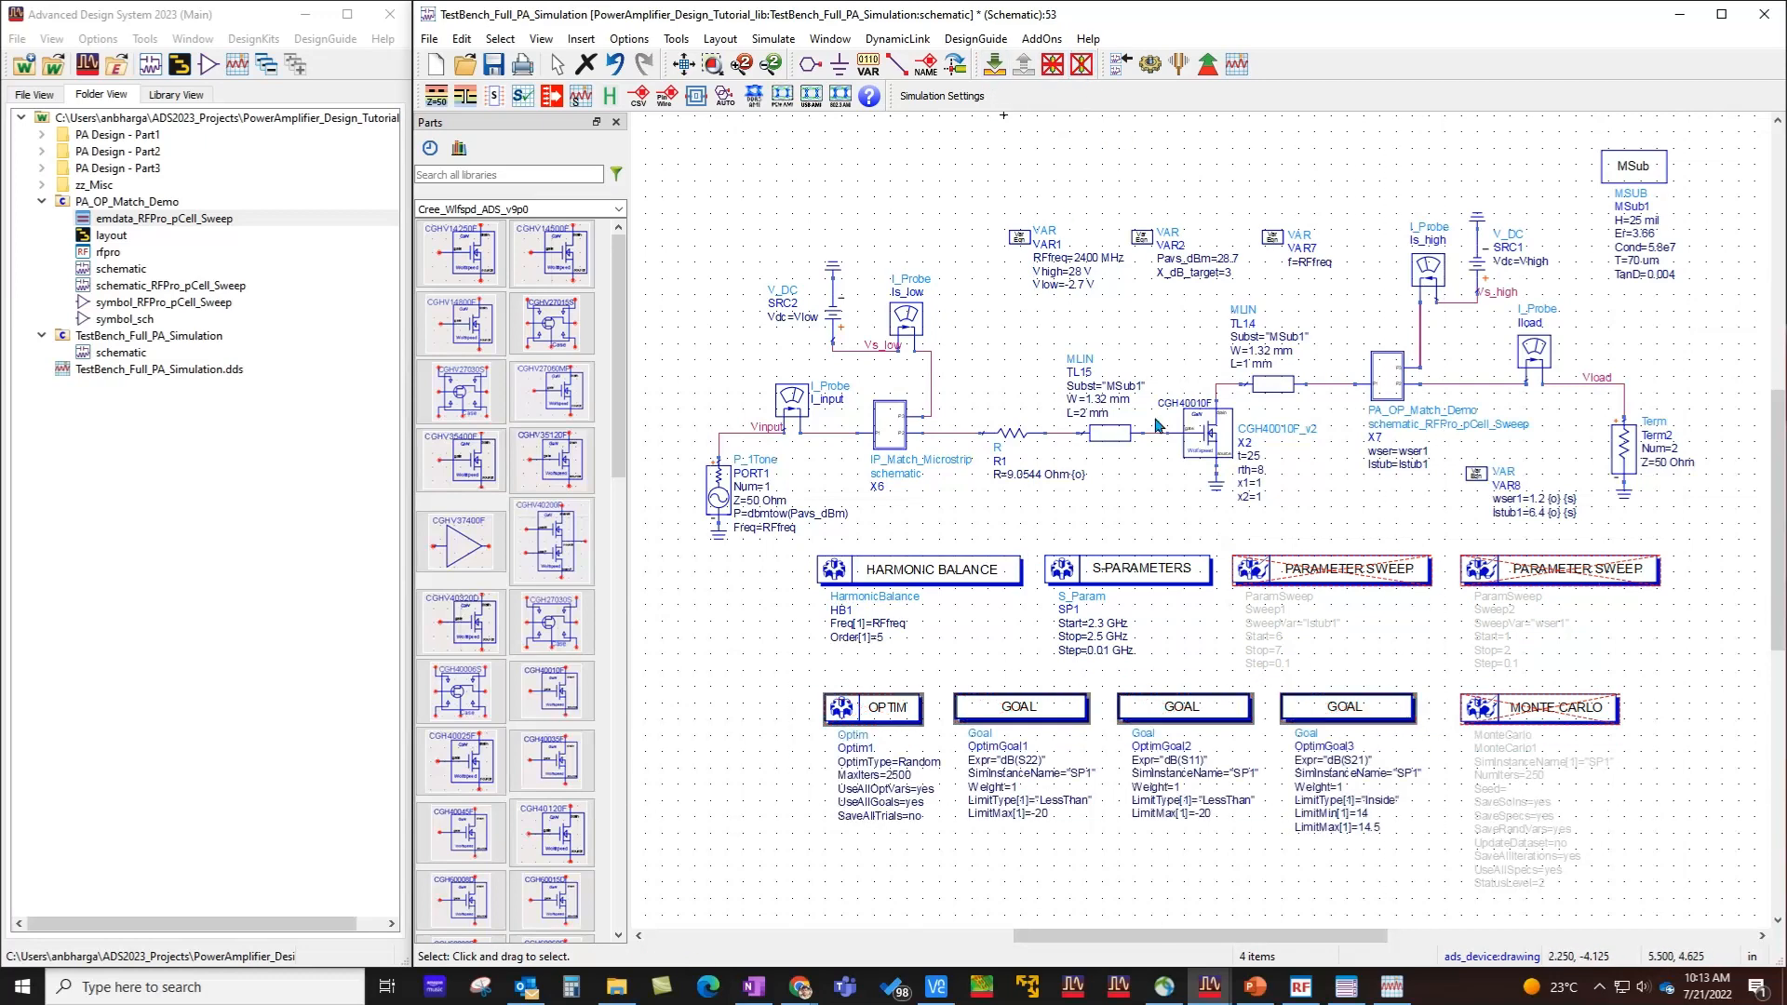
pyautogui.click(1185, 666)
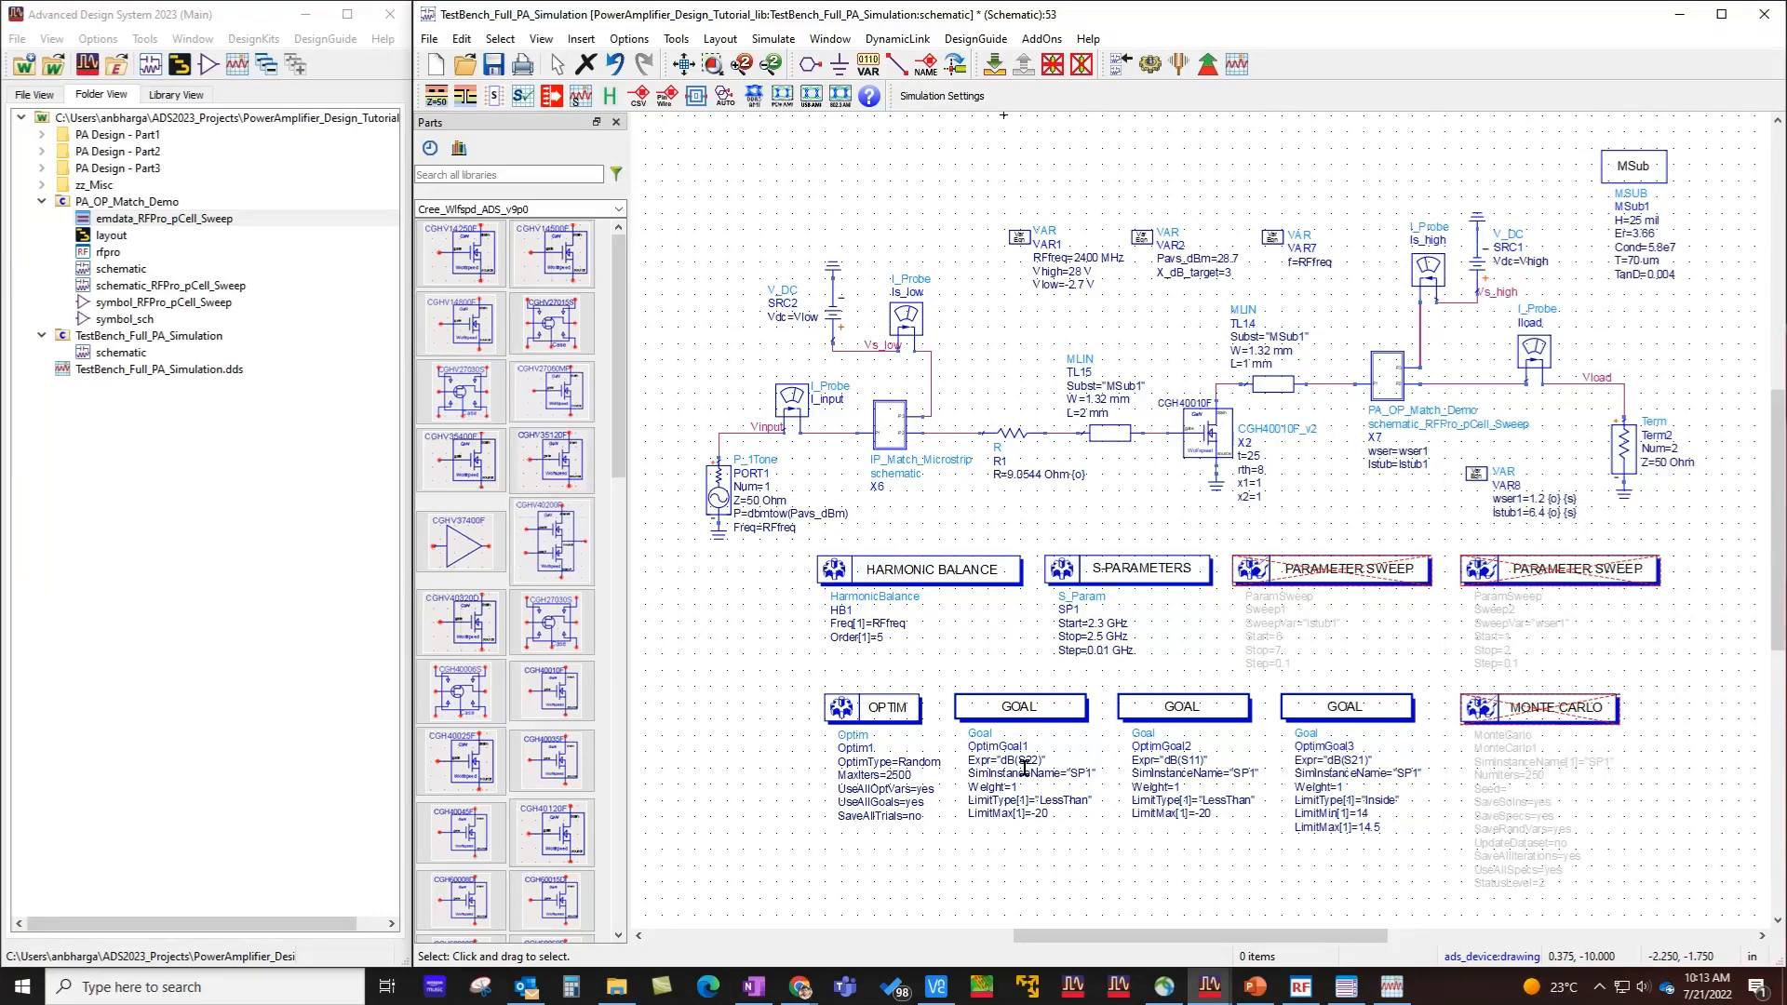
pyautogui.scroll(2, 1376, 512)
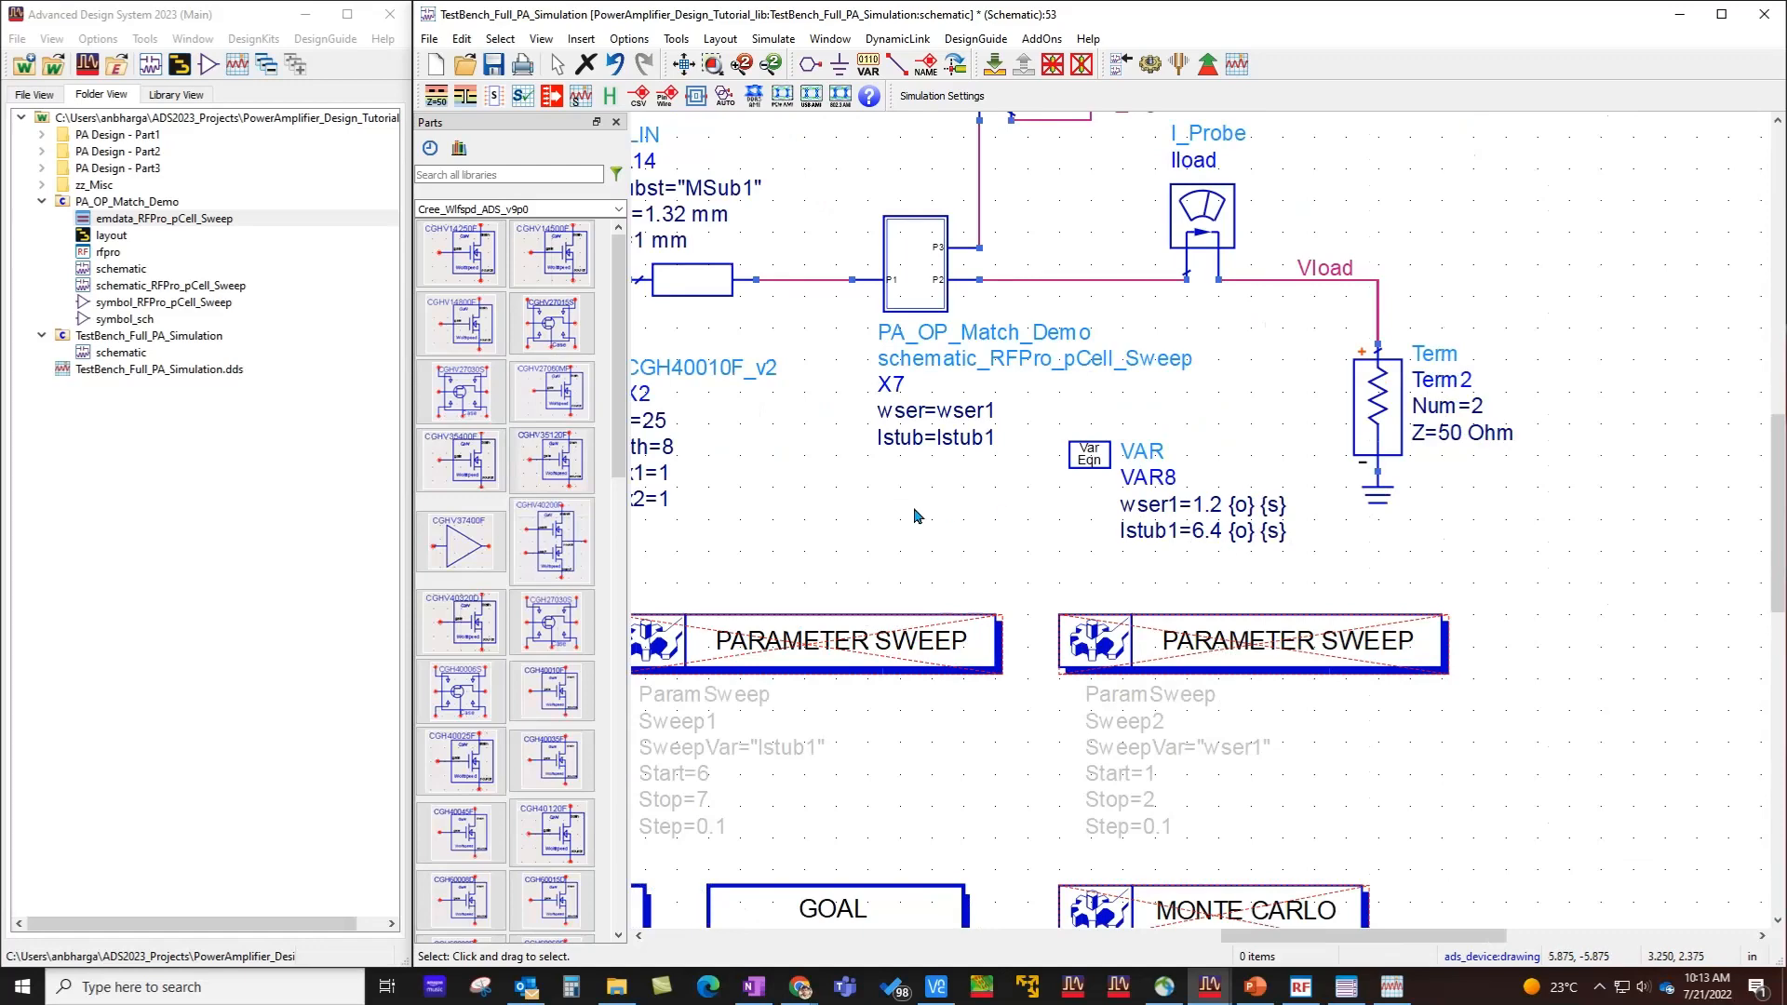
pyautogui.scroll(-2, 846, 519)
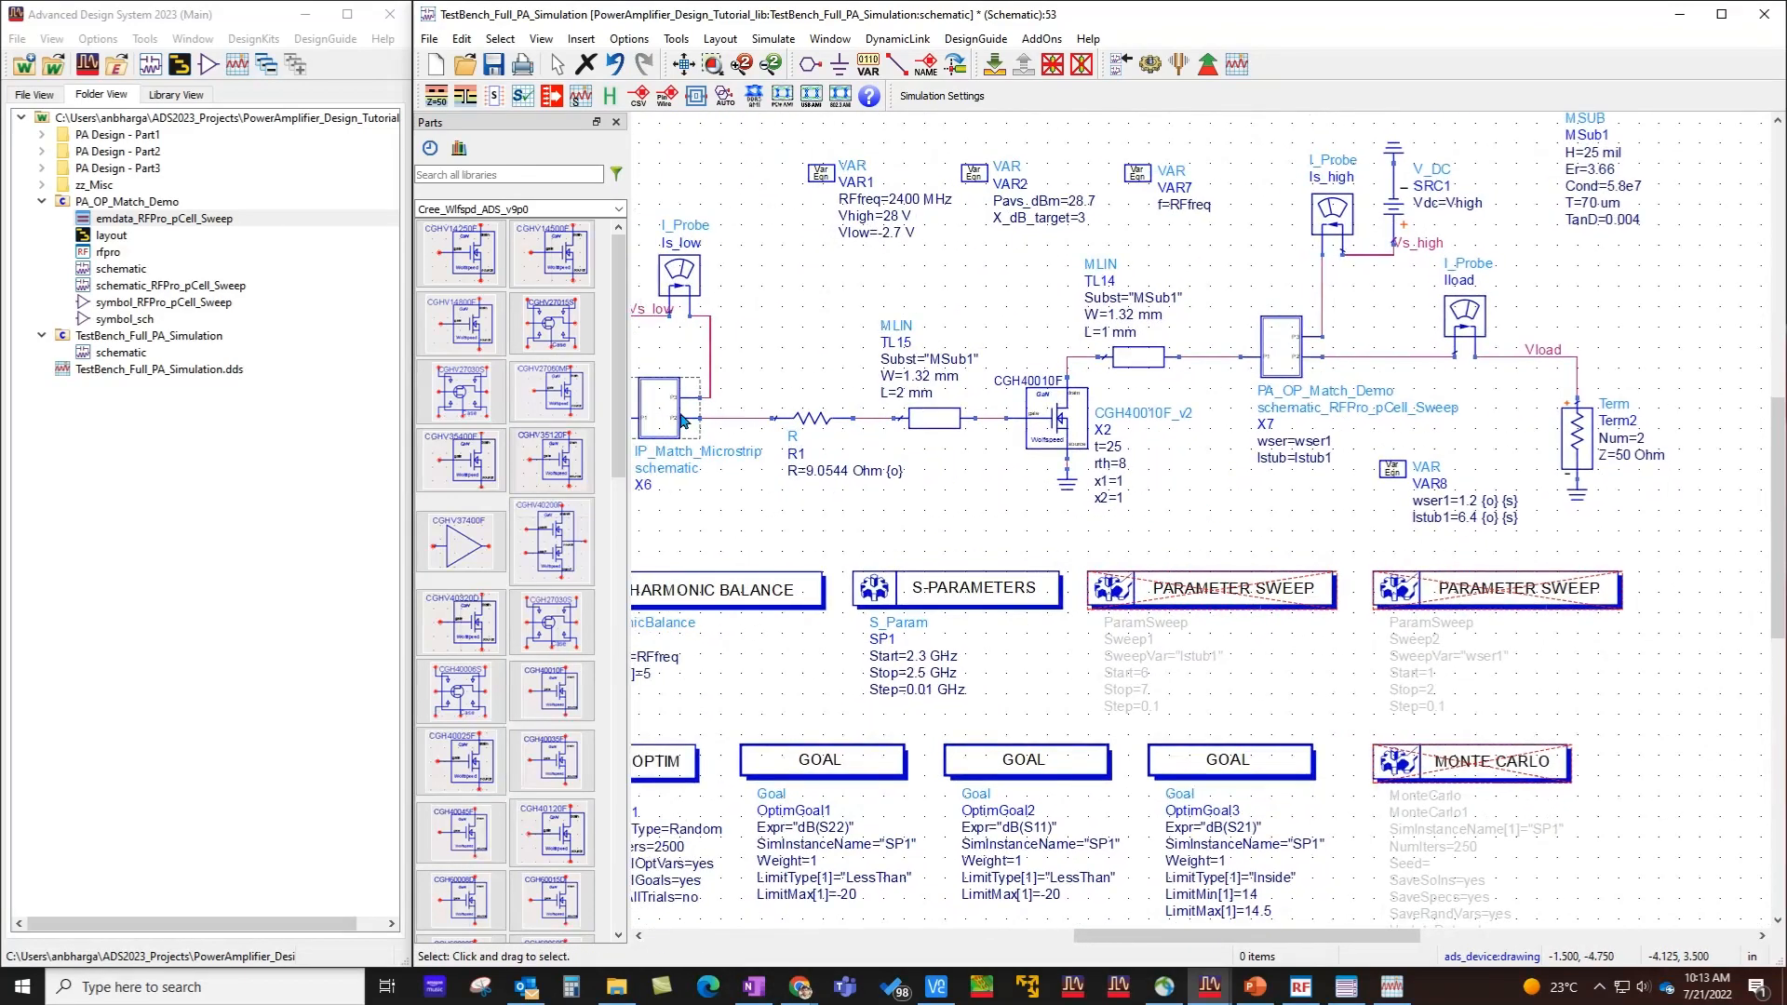
pyautogui.click(684, 65)
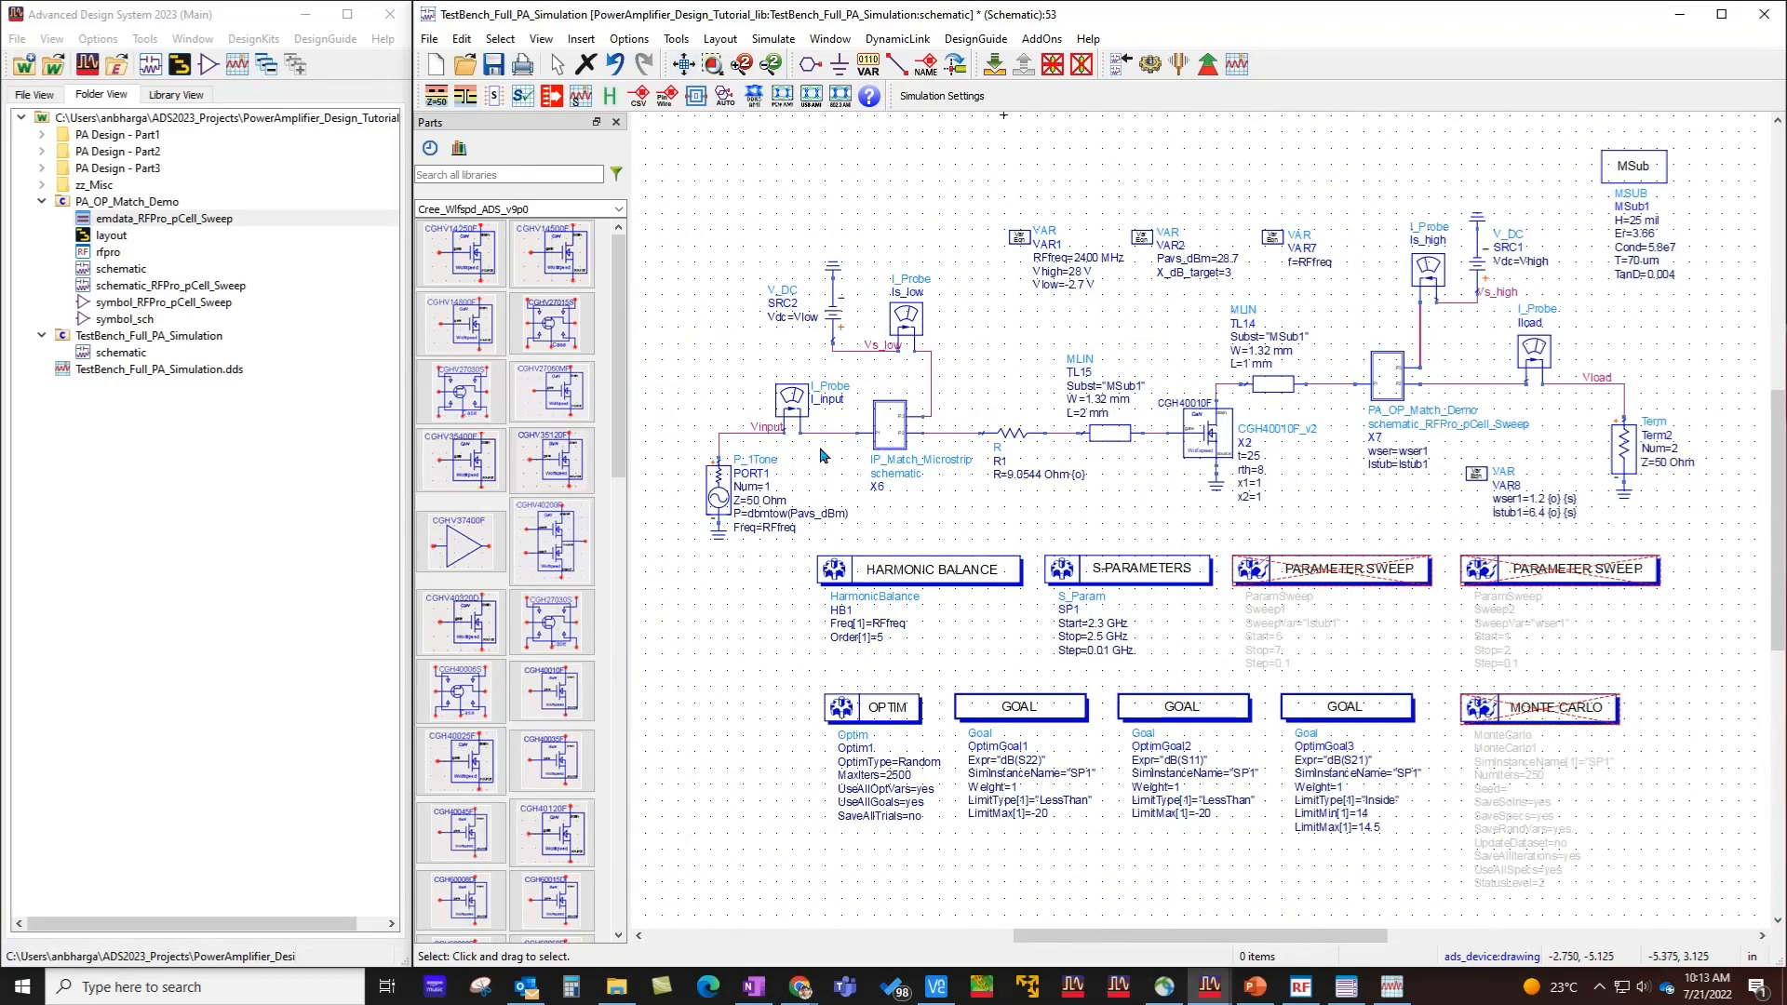
# - Run the optimization, close the cockpit and update the design with the algorithm, goals and variables
pyautogui.click(1207, 63)
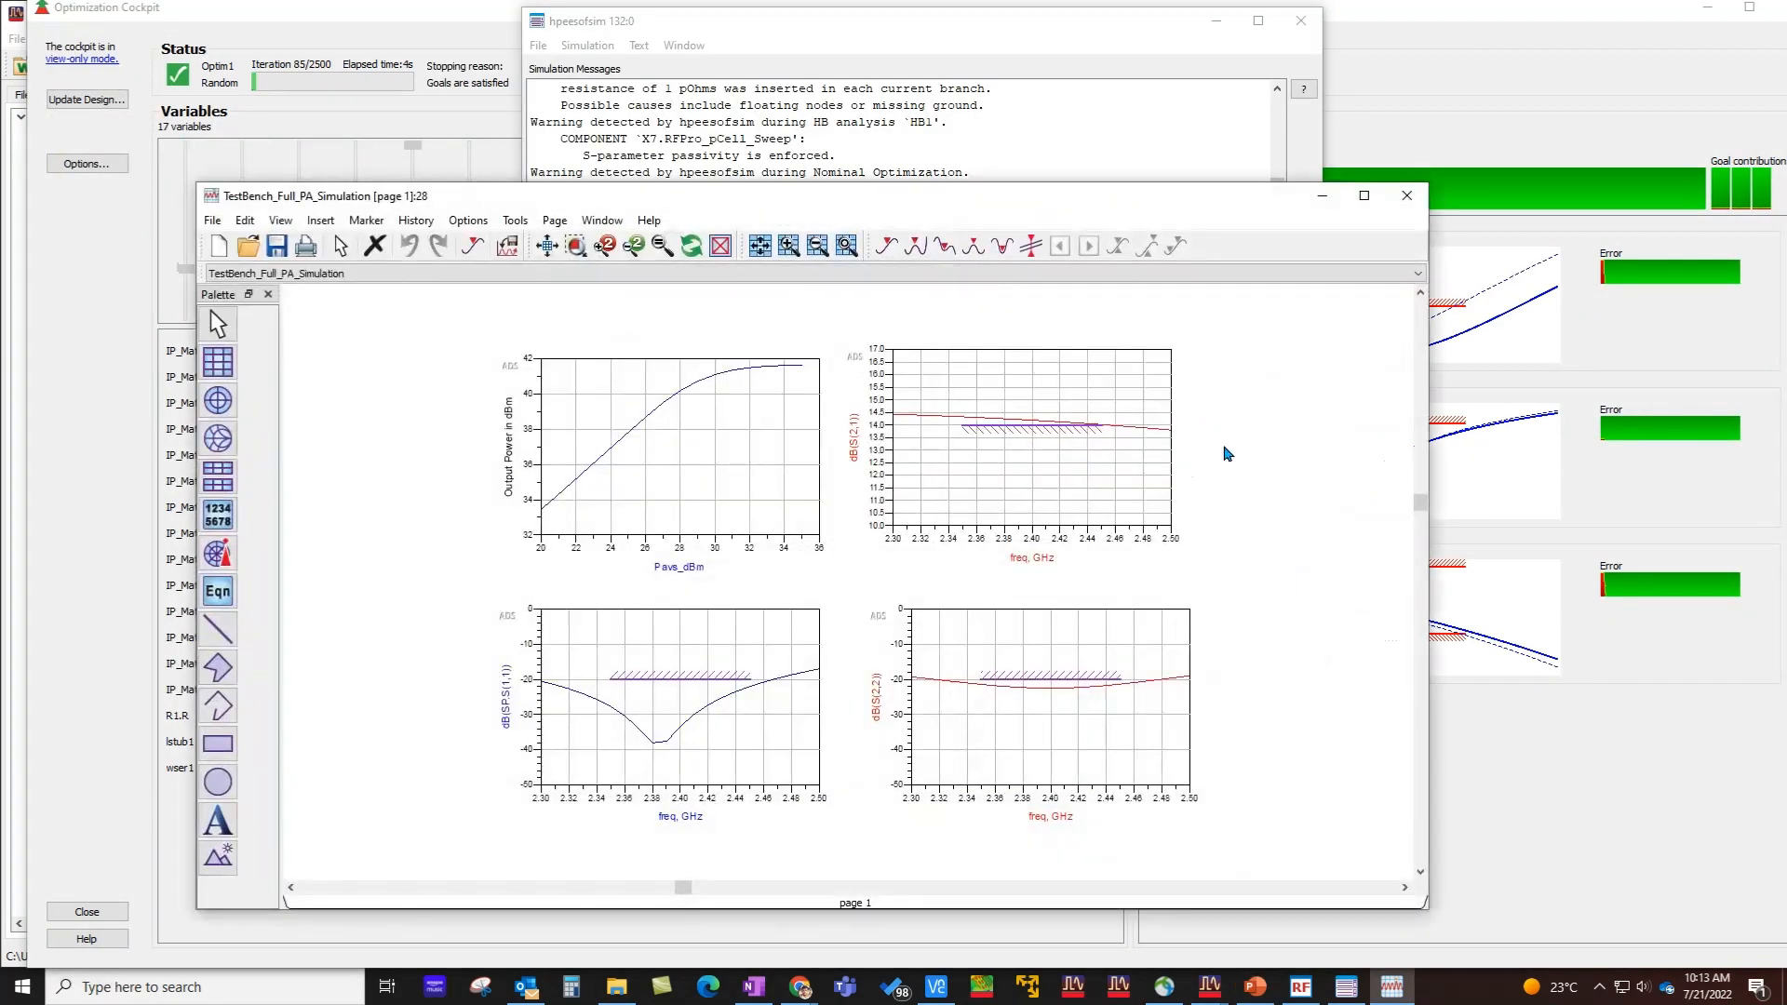
pyautogui.click(1447, 70)
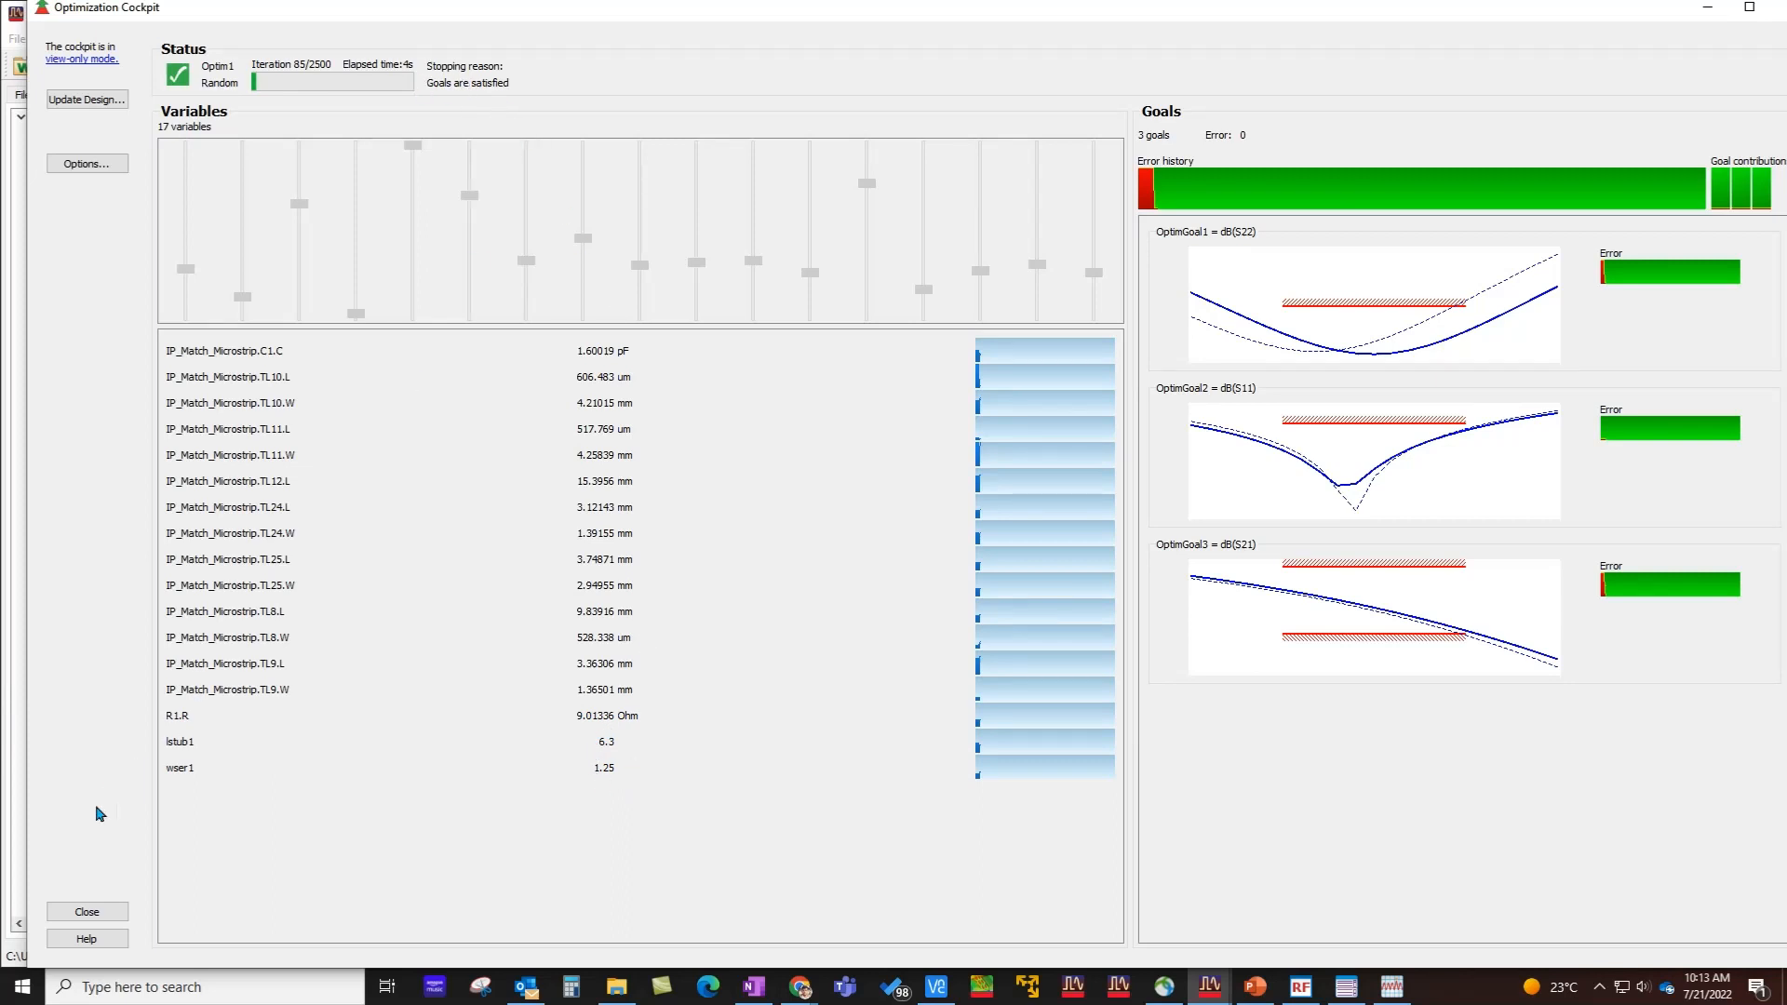
pyautogui.click(82, 912)
pyautogui.click(876, 473)
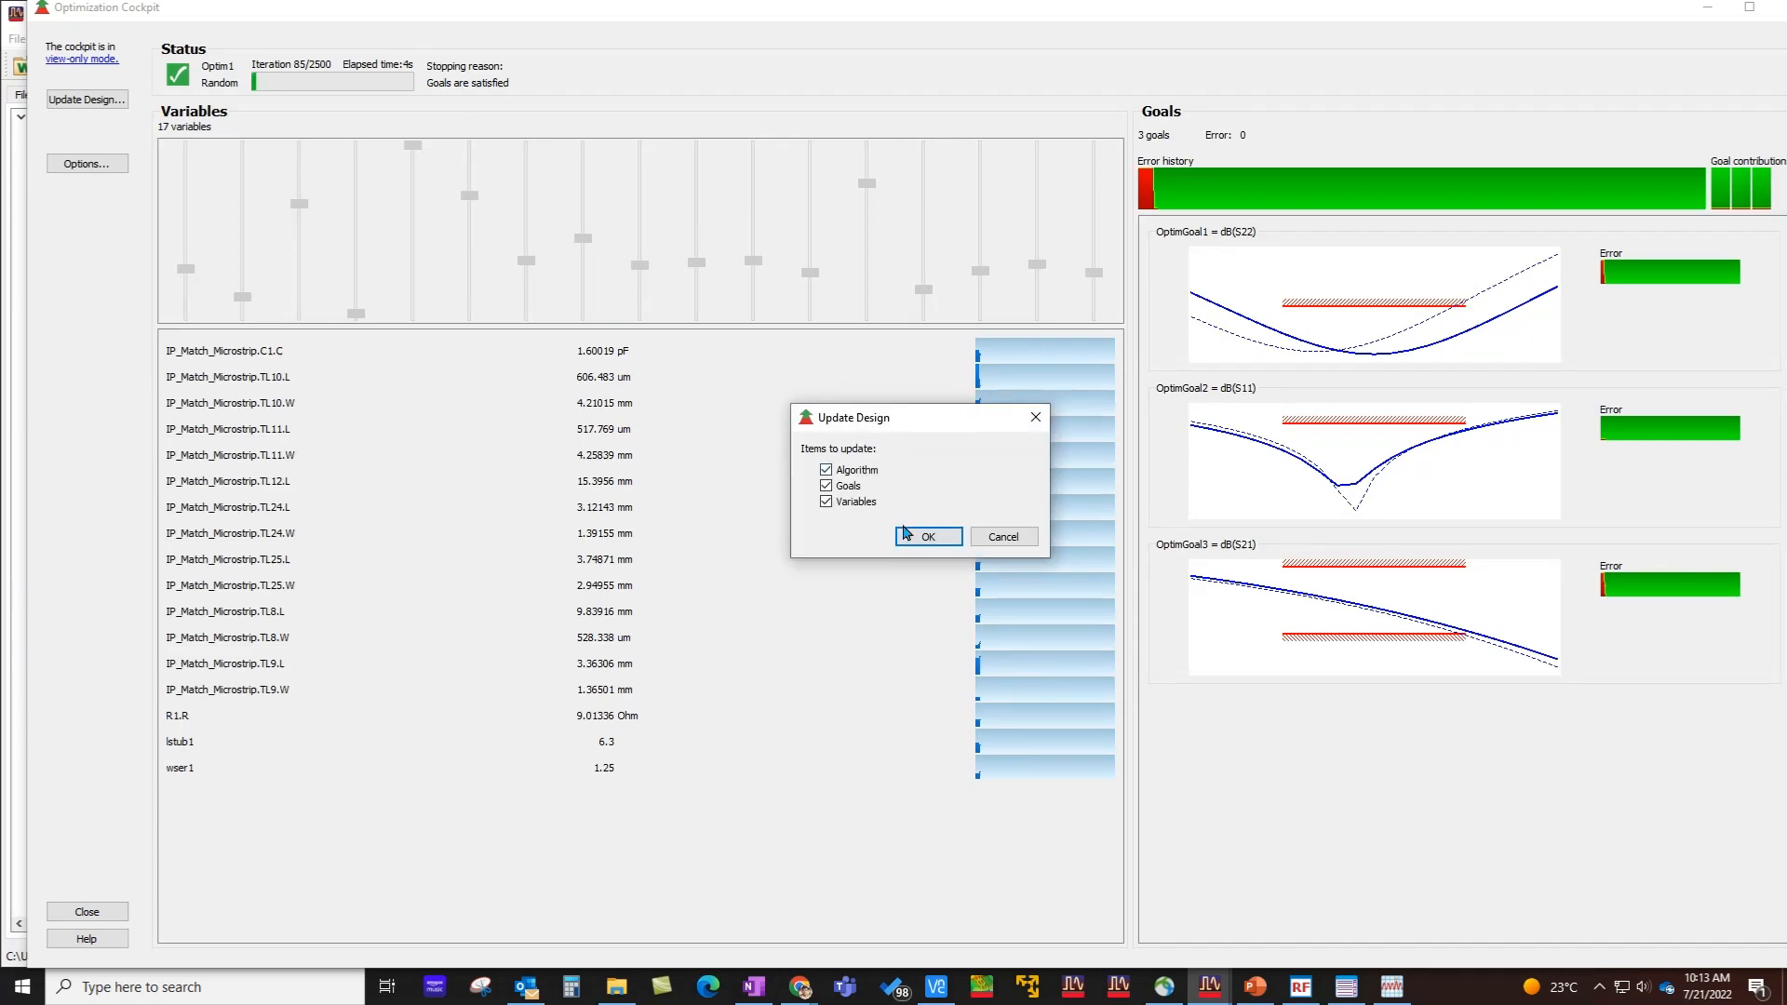
pyautogui.click(917, 536)
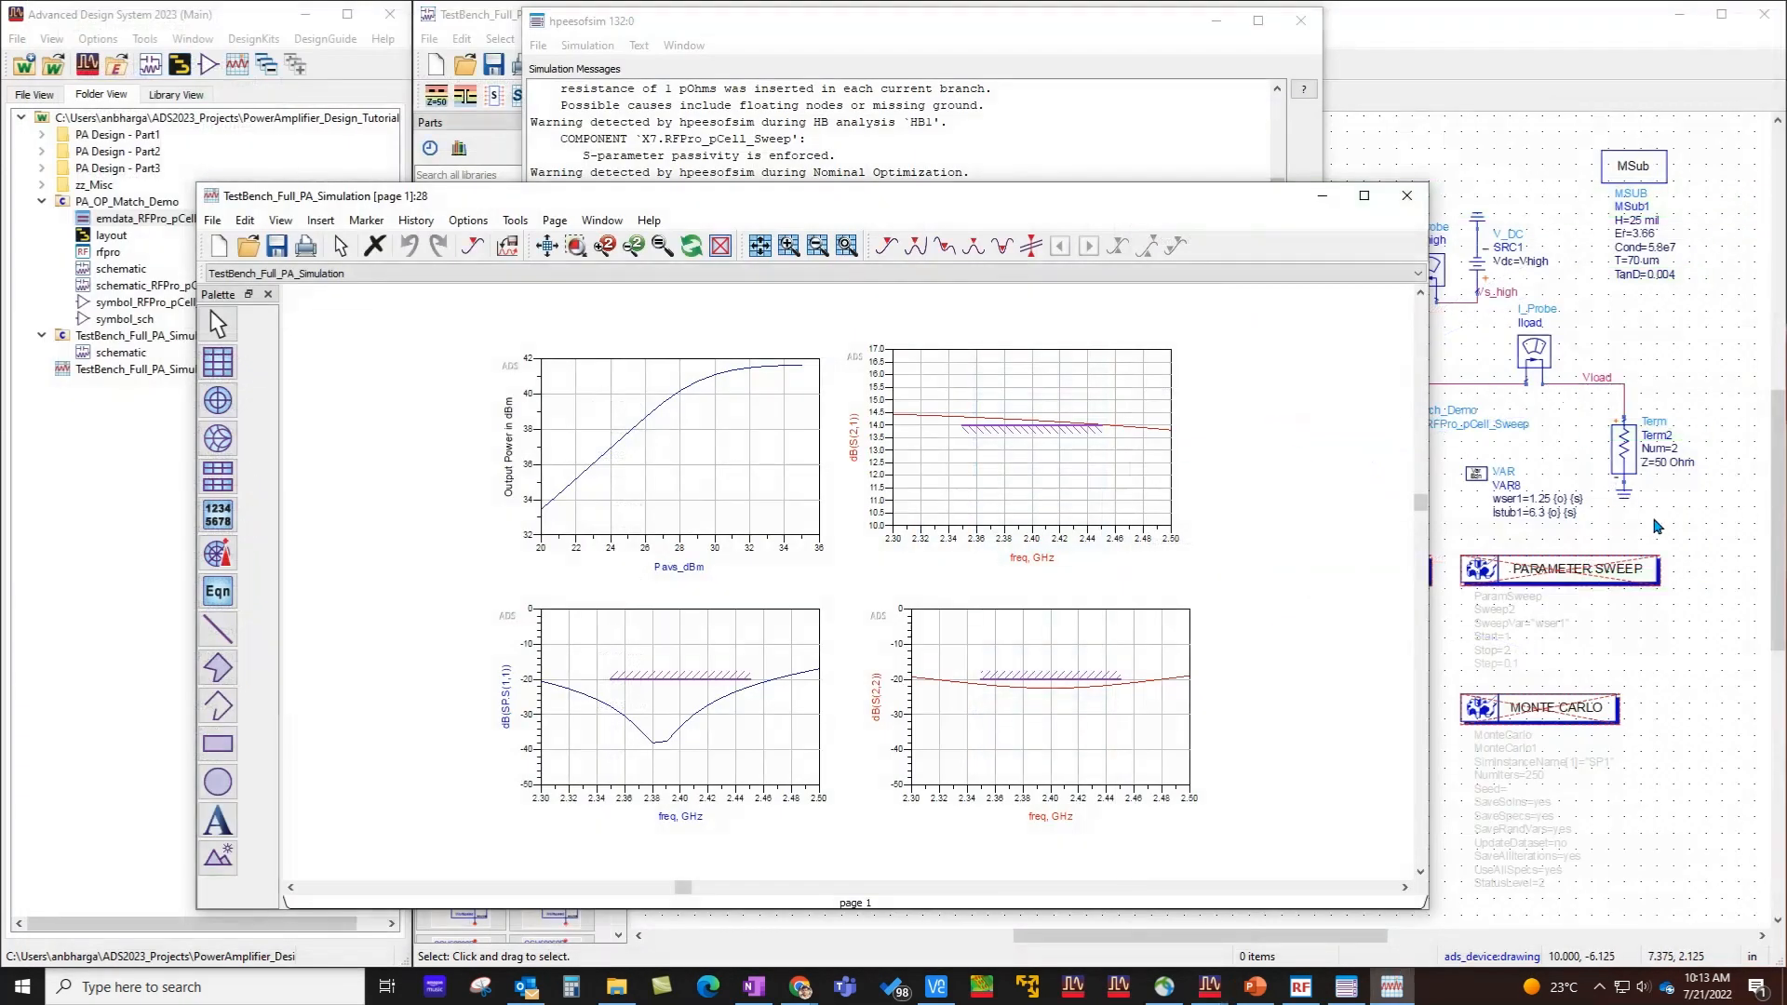
# - Simulate the optimized test bench and view its output power and S-parameter plots in the maximized data display
pyautogui.click(1599, 465)
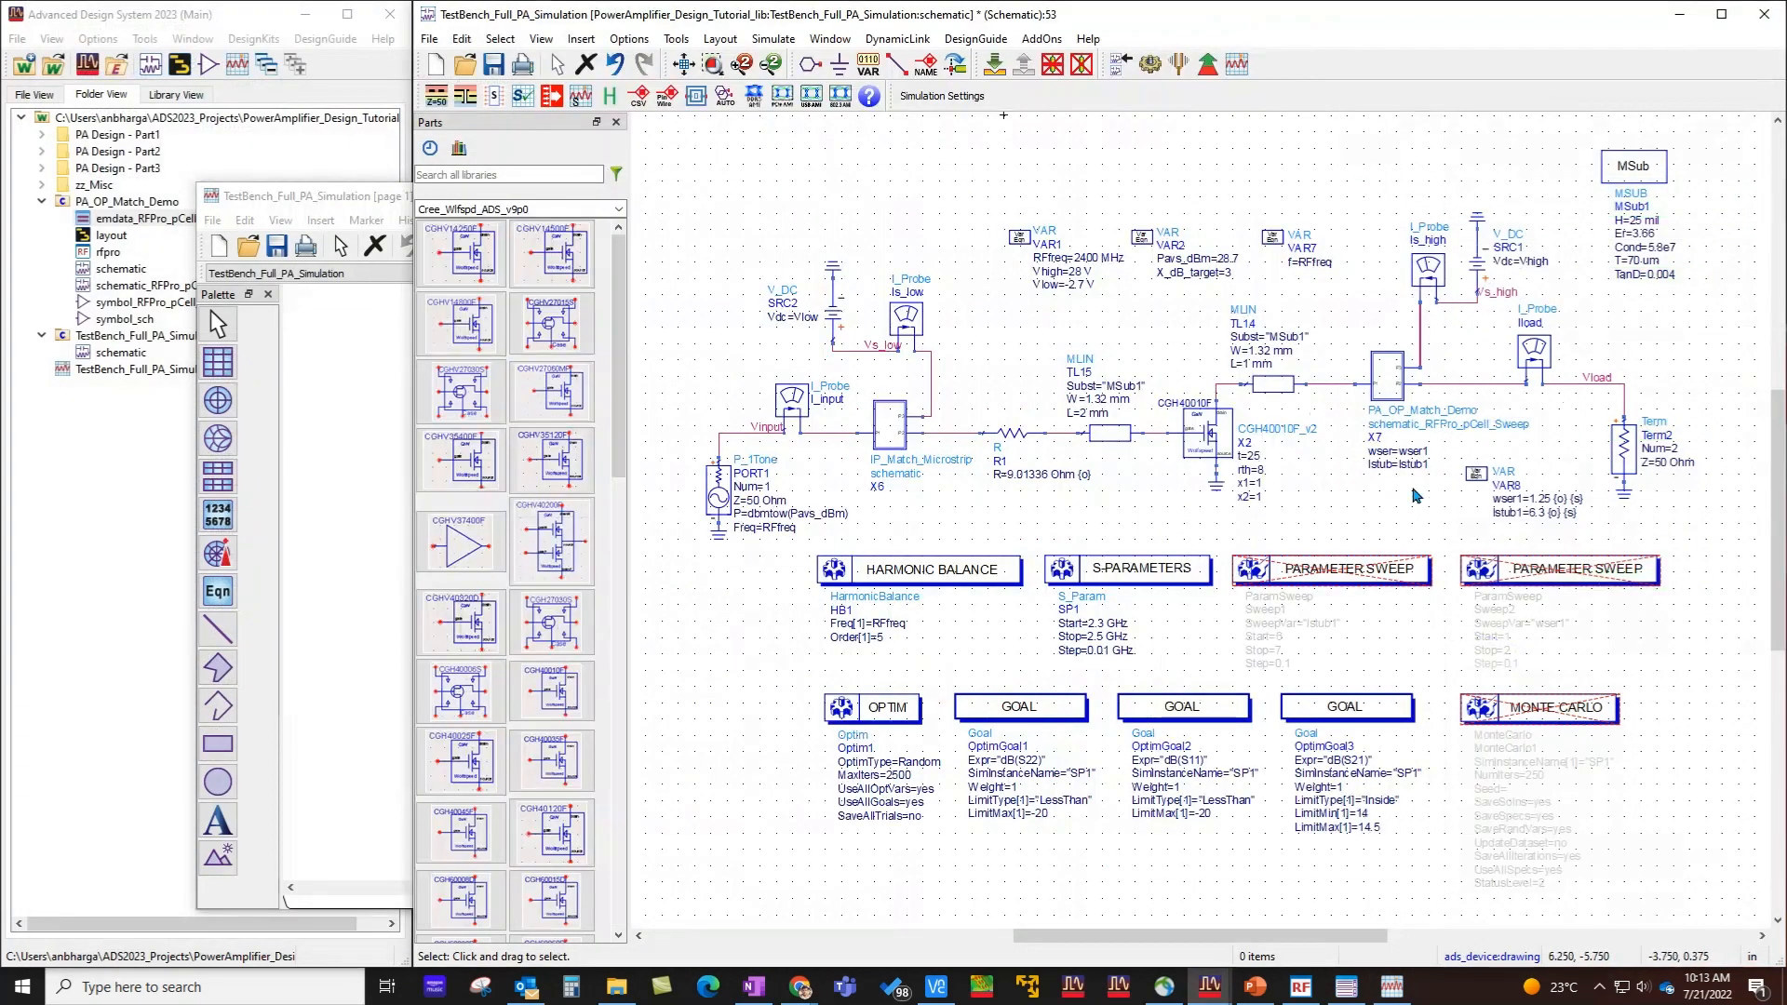
pyautogui.click(1150, 67)
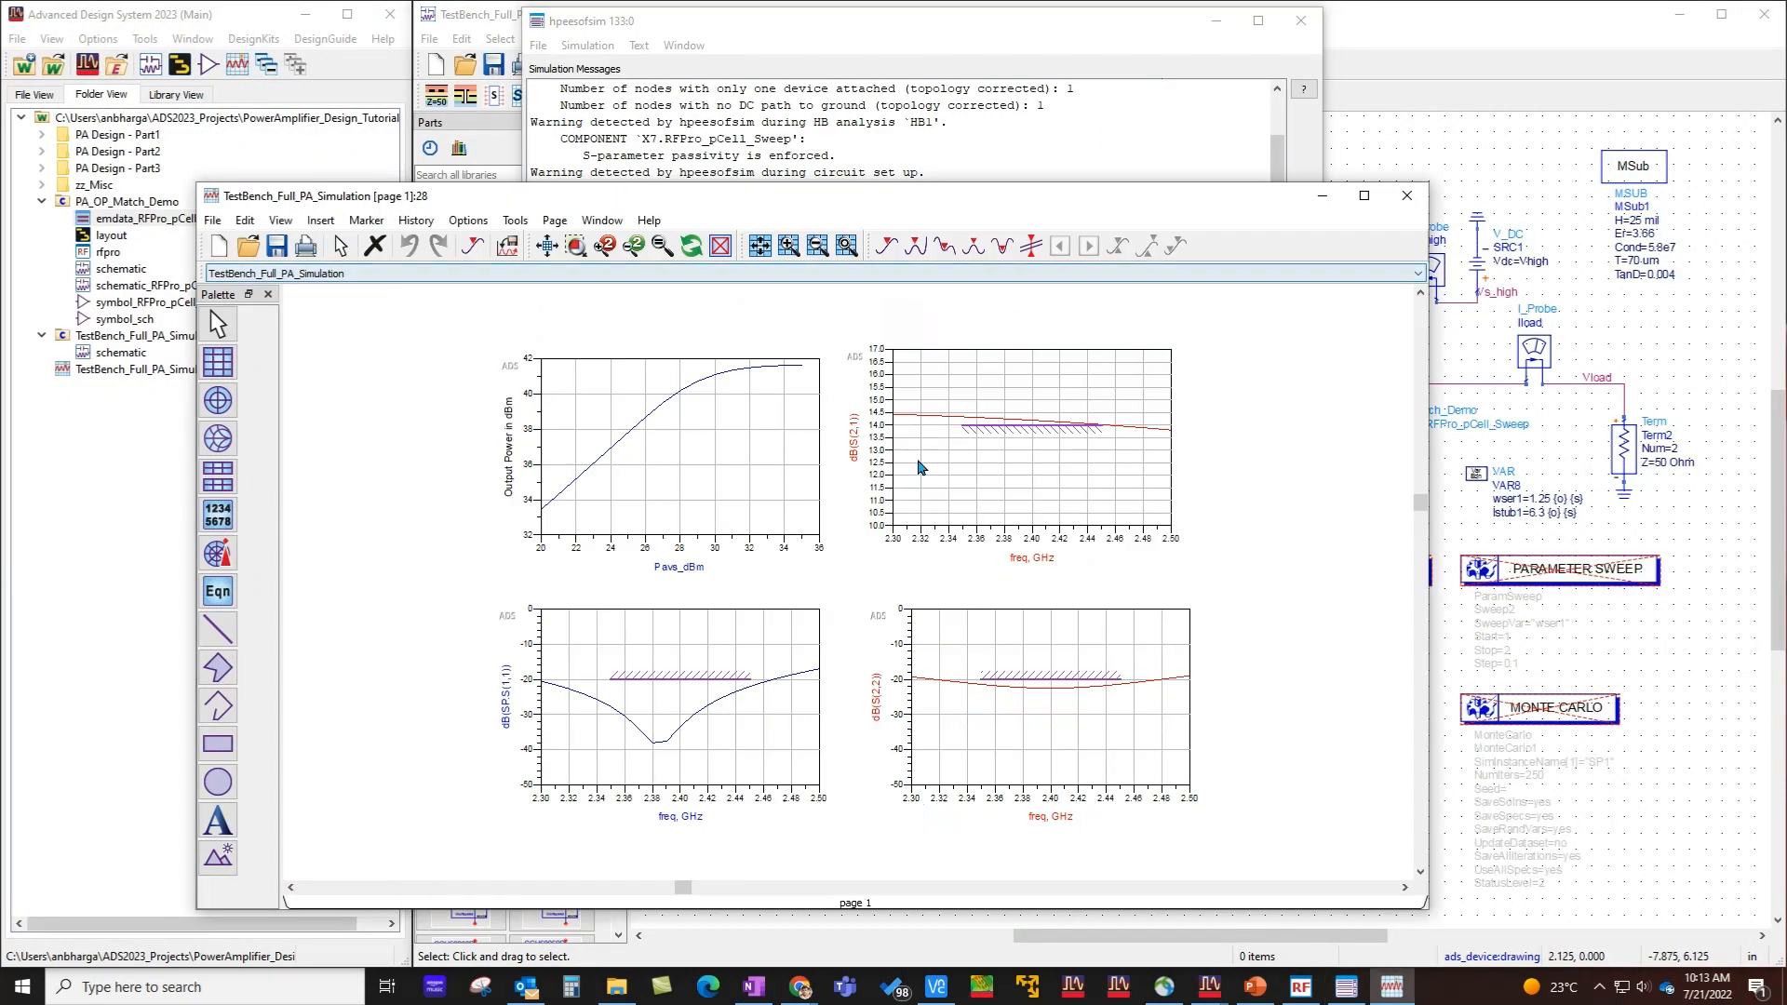
pyautogui.doubleClick(964, 200)
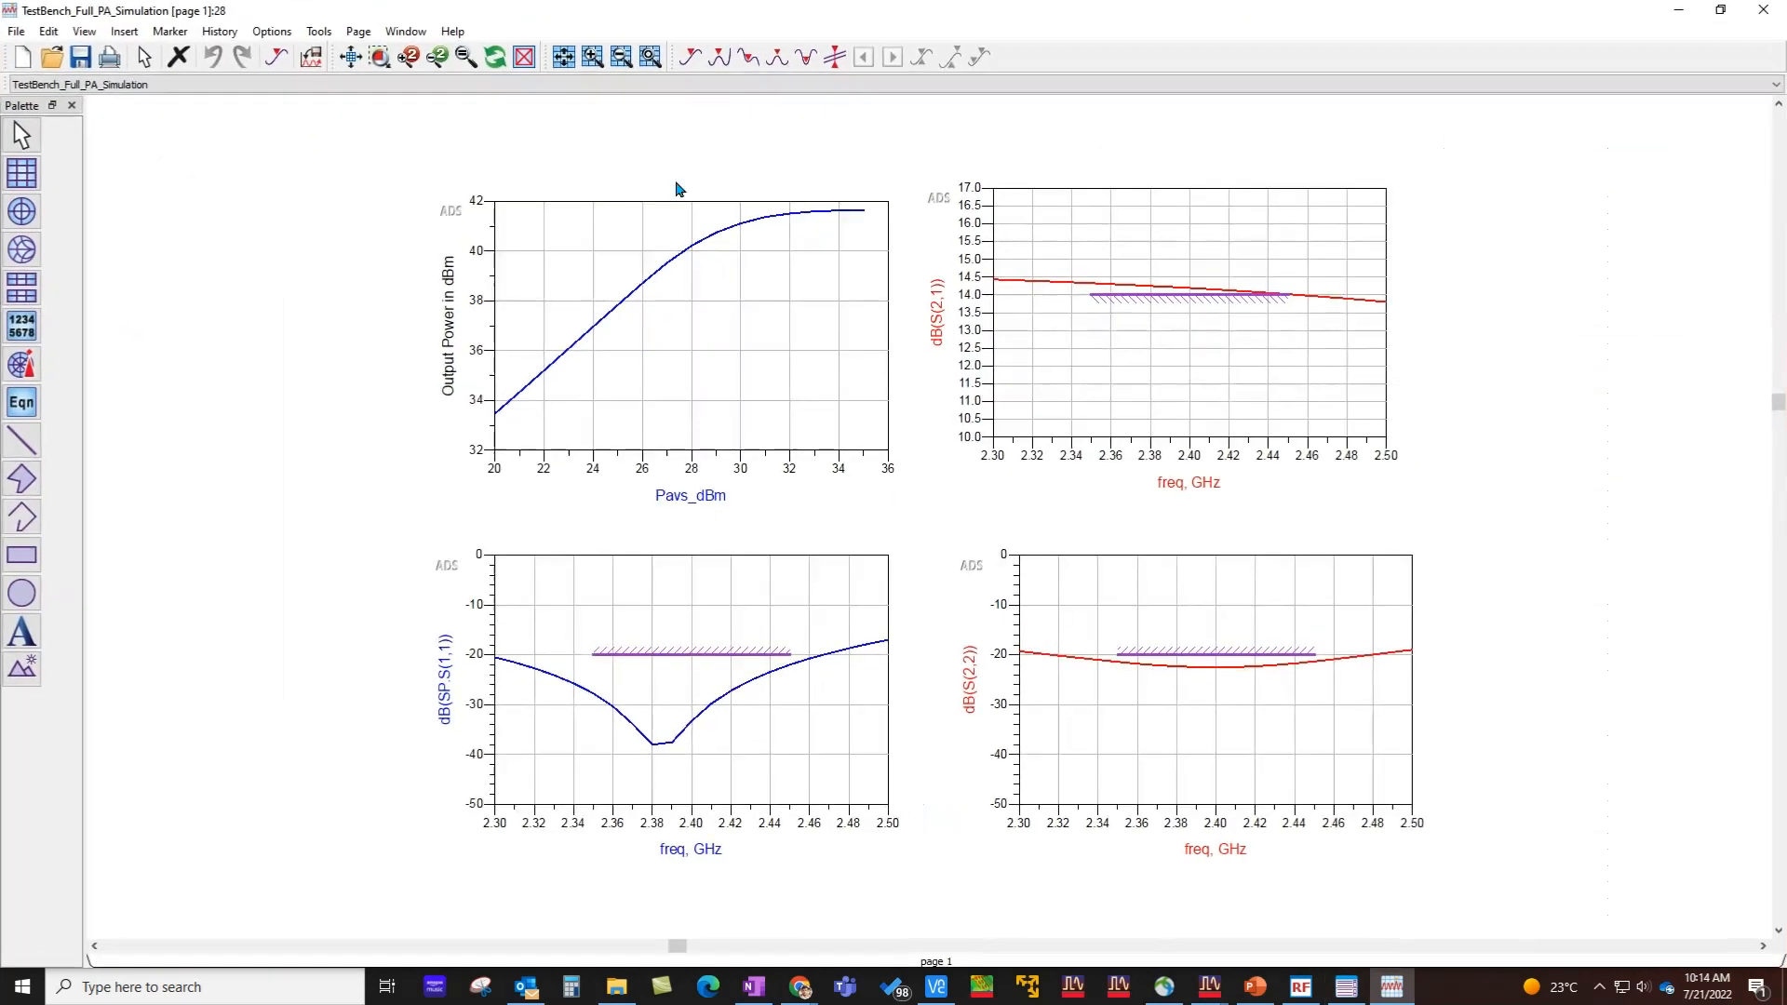
pyautogui.click(351, 59)
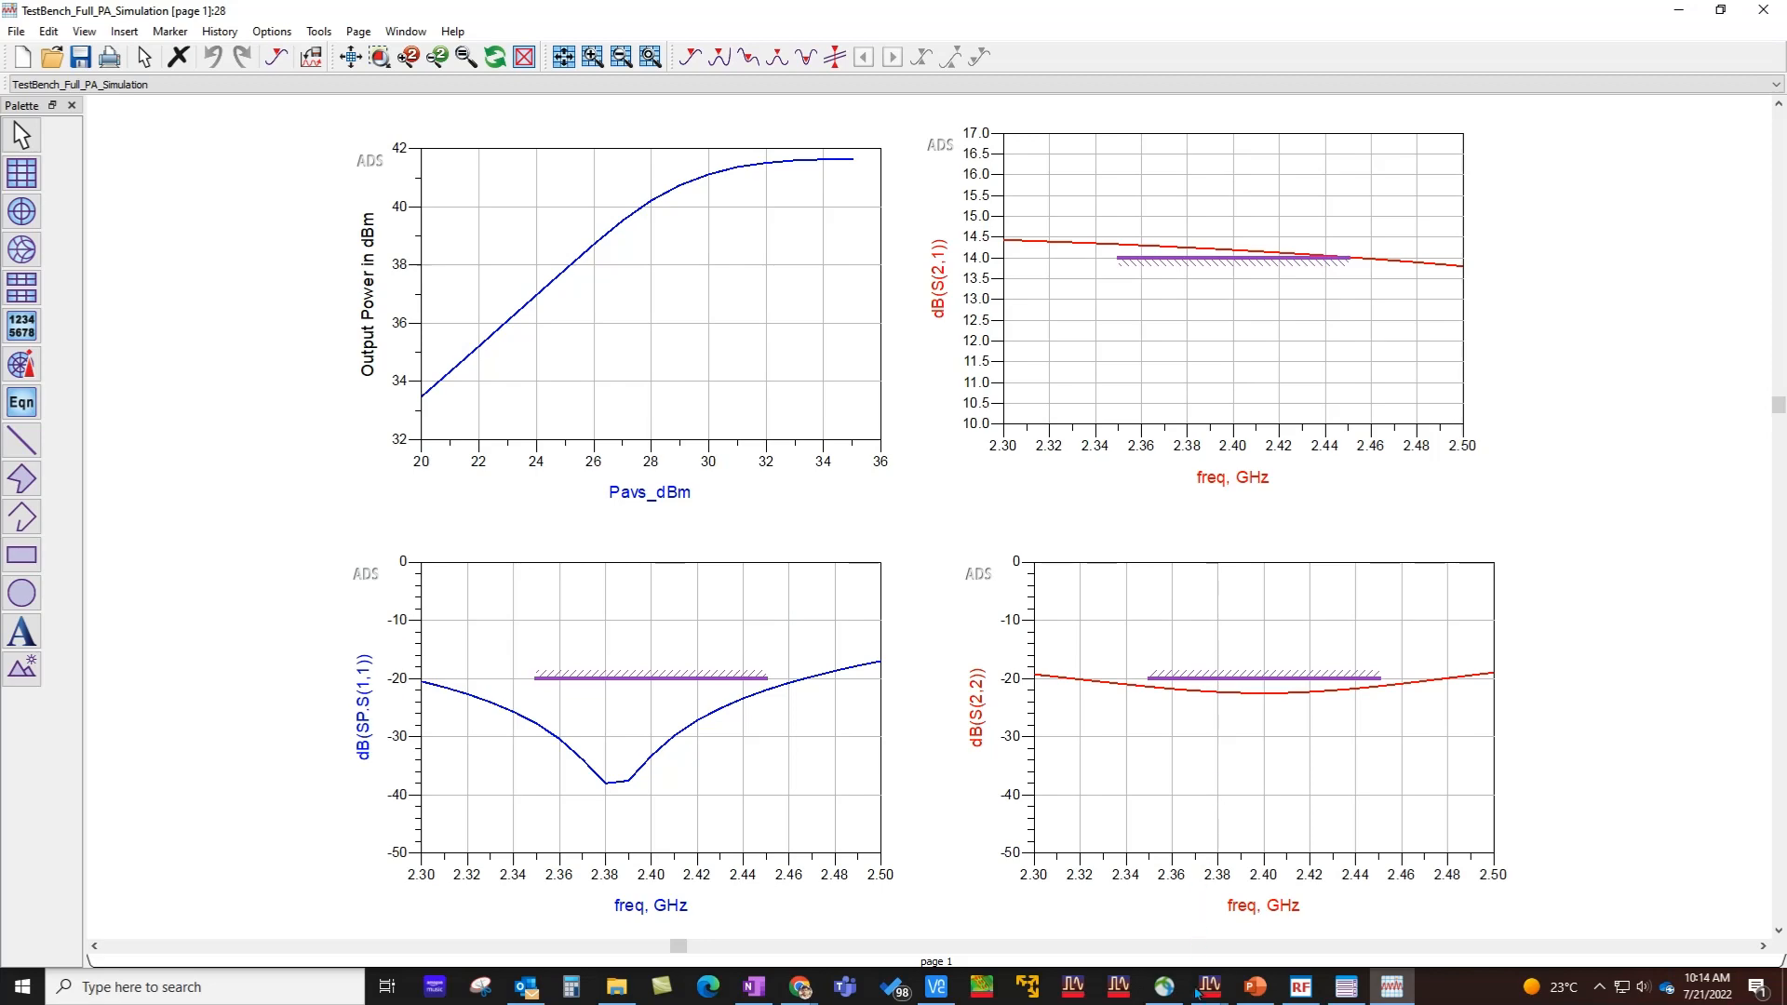
# - Activate the MonteCarlo1 controller in the test bench schematic
pyautogui.click(1210, 990)
pyautogui.click(1287, 928)
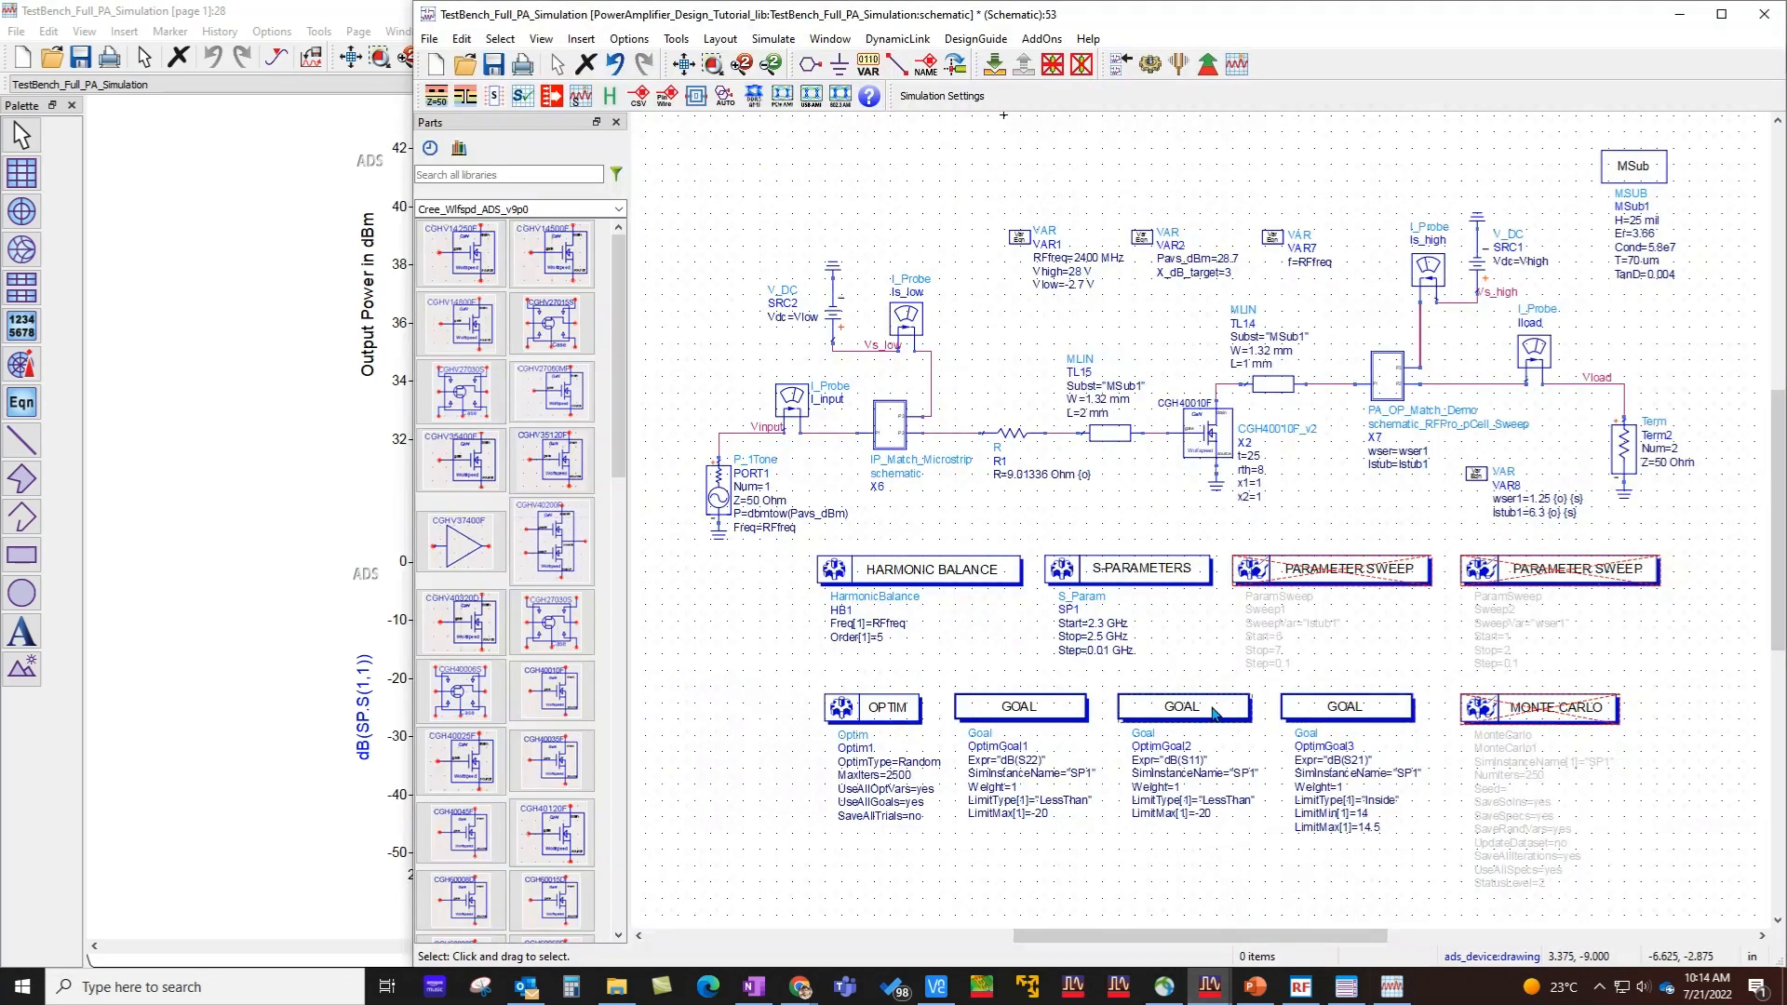
pyautogui.click(1564, 740)
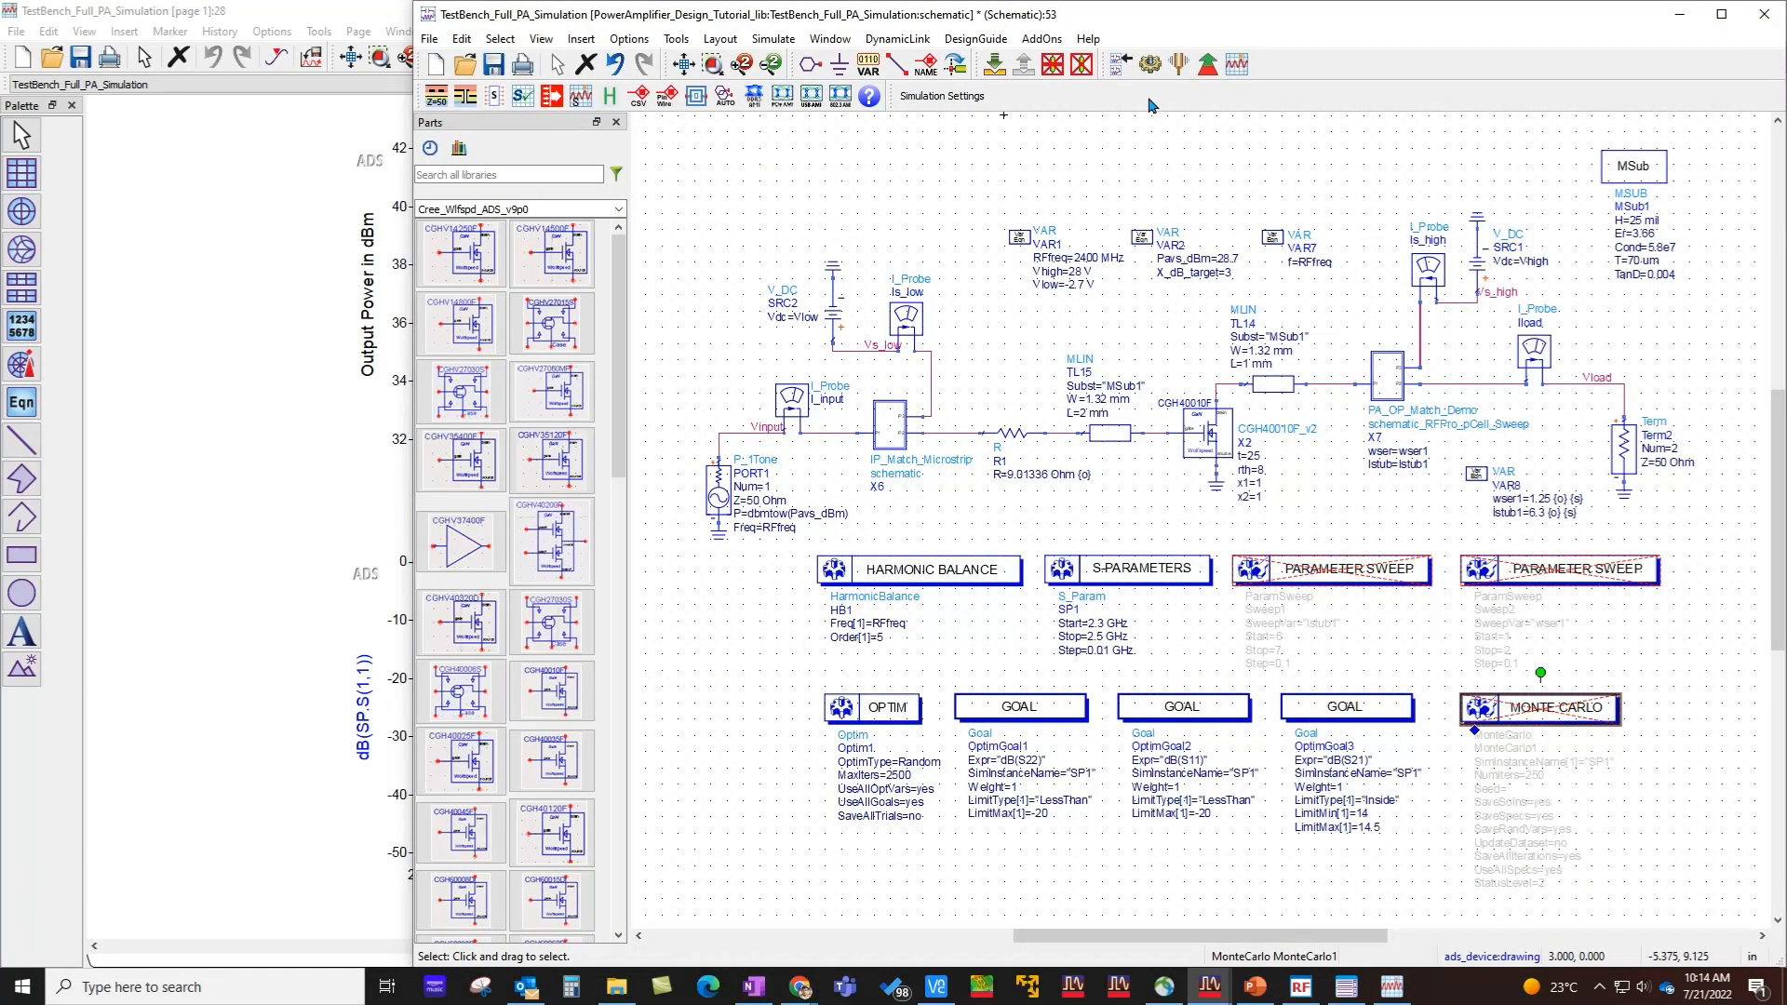
pyautogui.click(1087, 69)
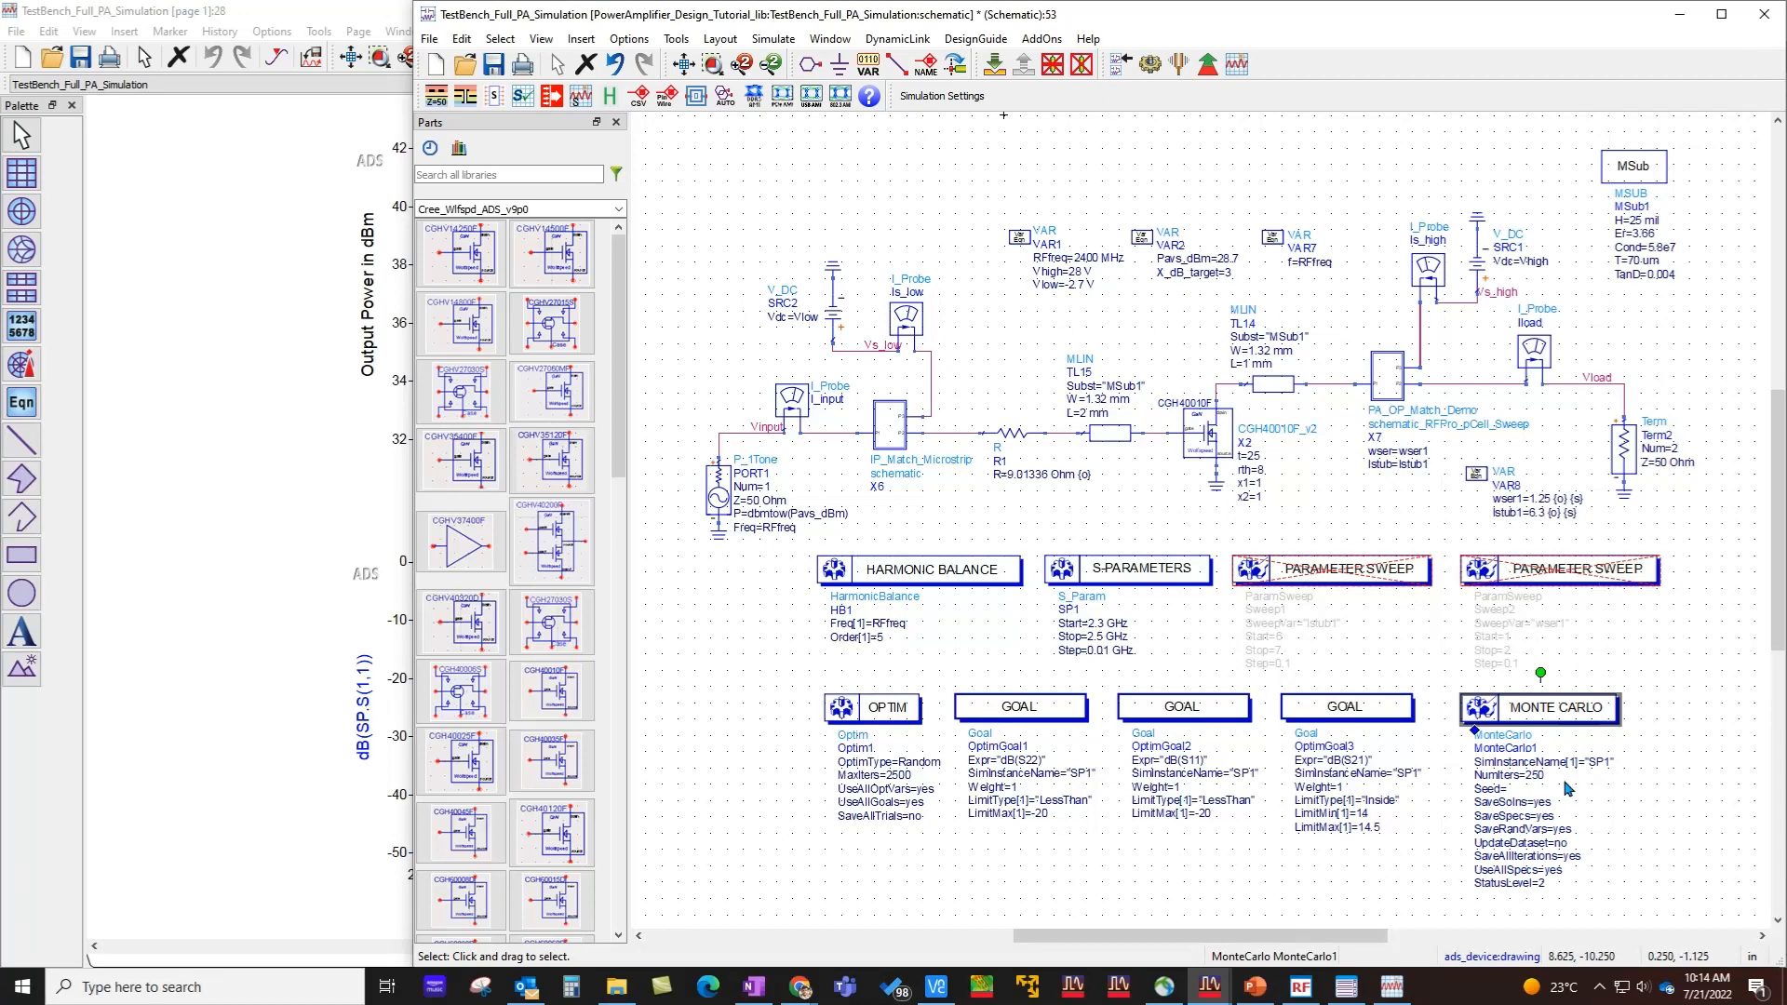
# - Examine the discrete optimization range and the statistical distribution defined for wser1 in VAR8
pyautogui.scroll(2, 1144, 438)
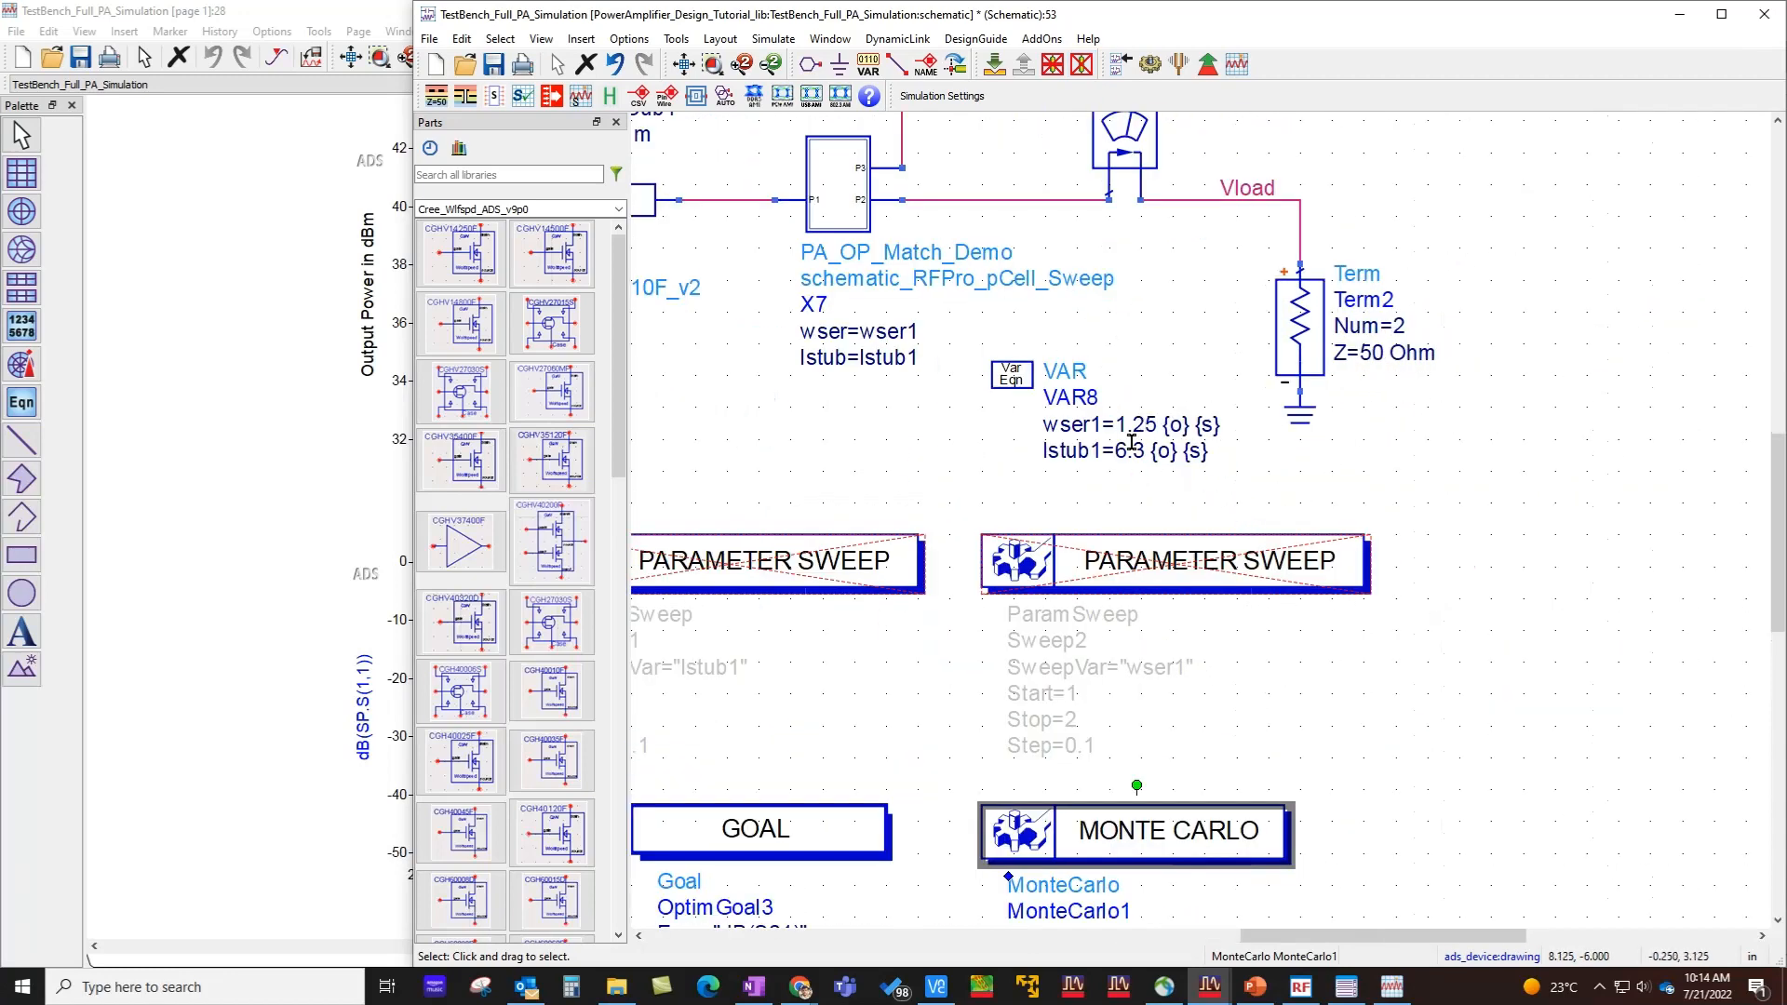
pyautogui.doubleClick(1203, 426)
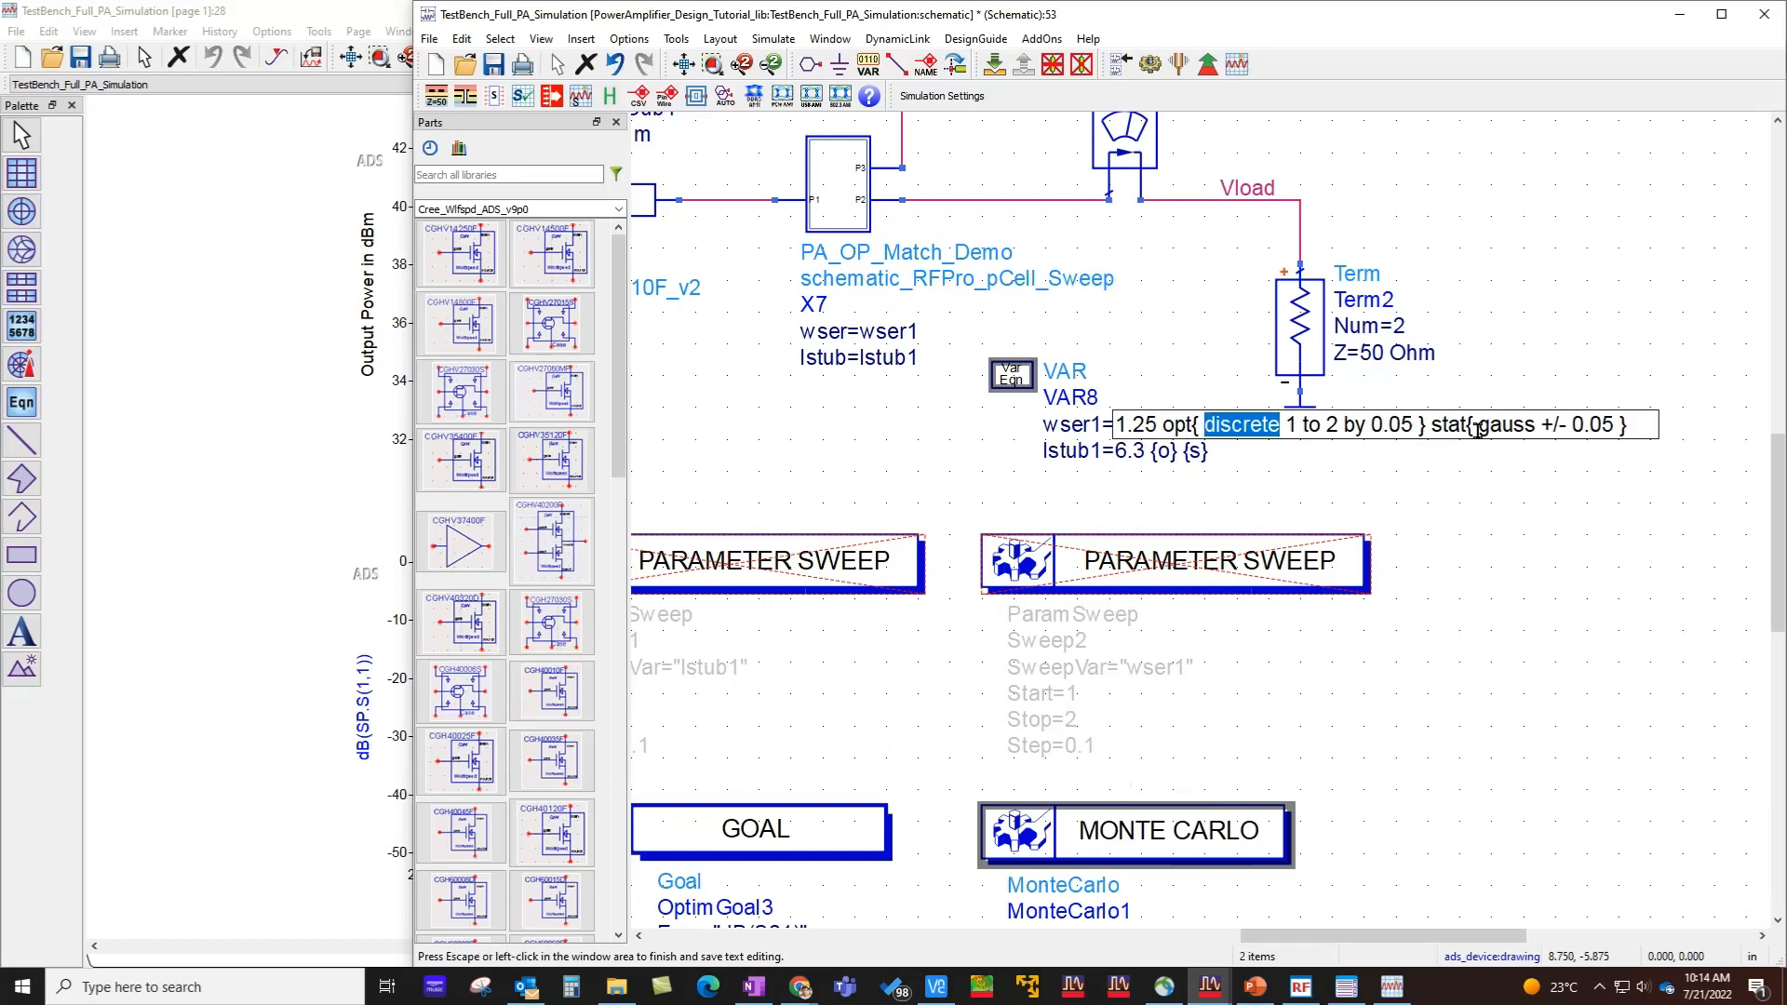
pyautogui.click(1446, 428)
pyautogui.moveTo(1433, 428); pyautogui.dragTo(1638, 429)
pyautogui.click(1580, 528)
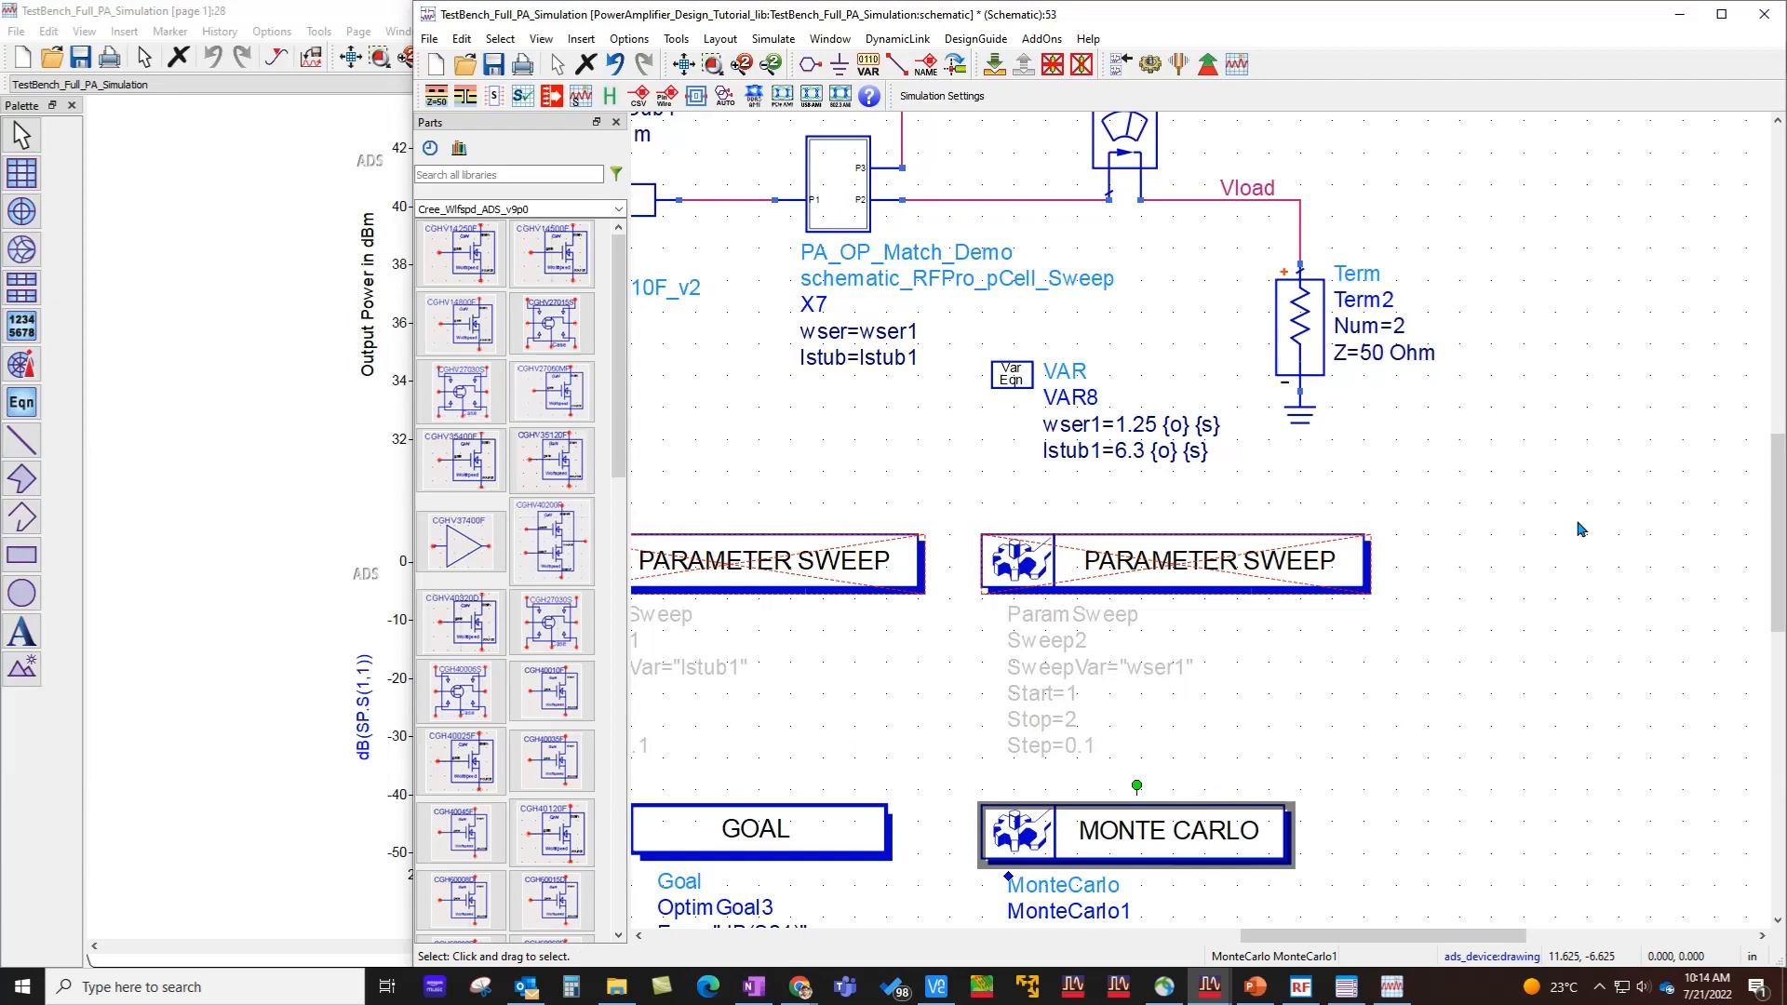
pyautogui.click(683, 64)
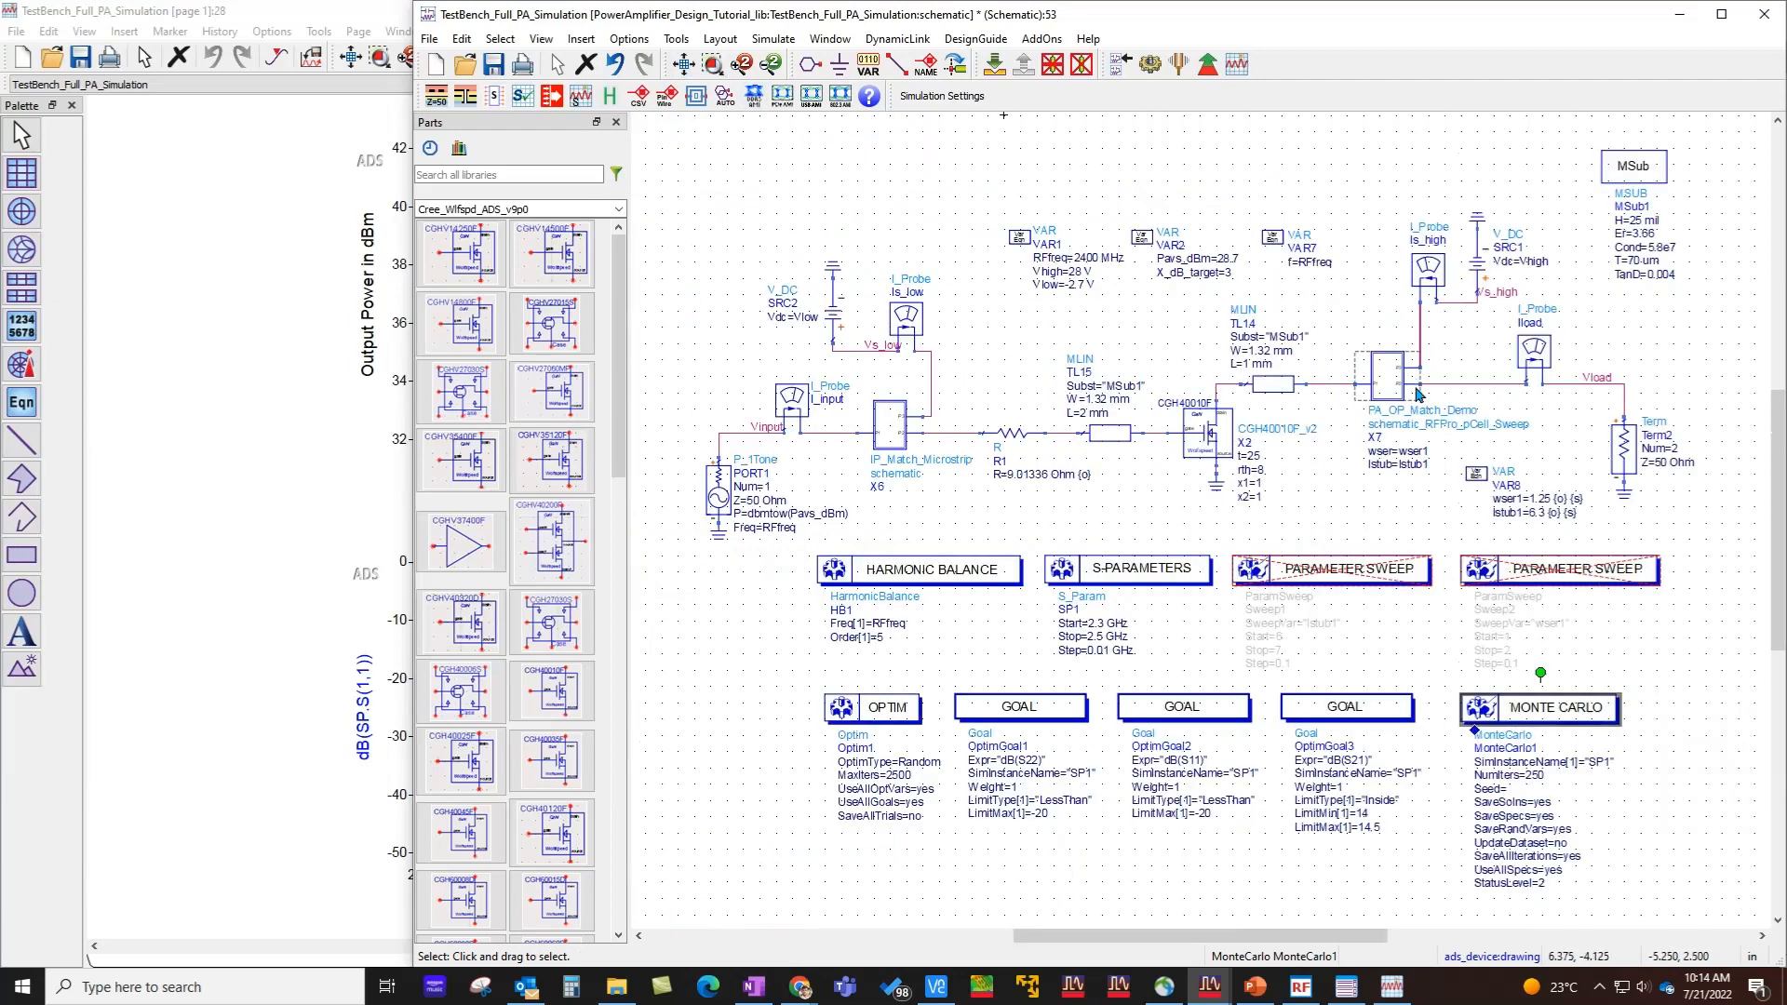
pyautogui.click(1365, 505)
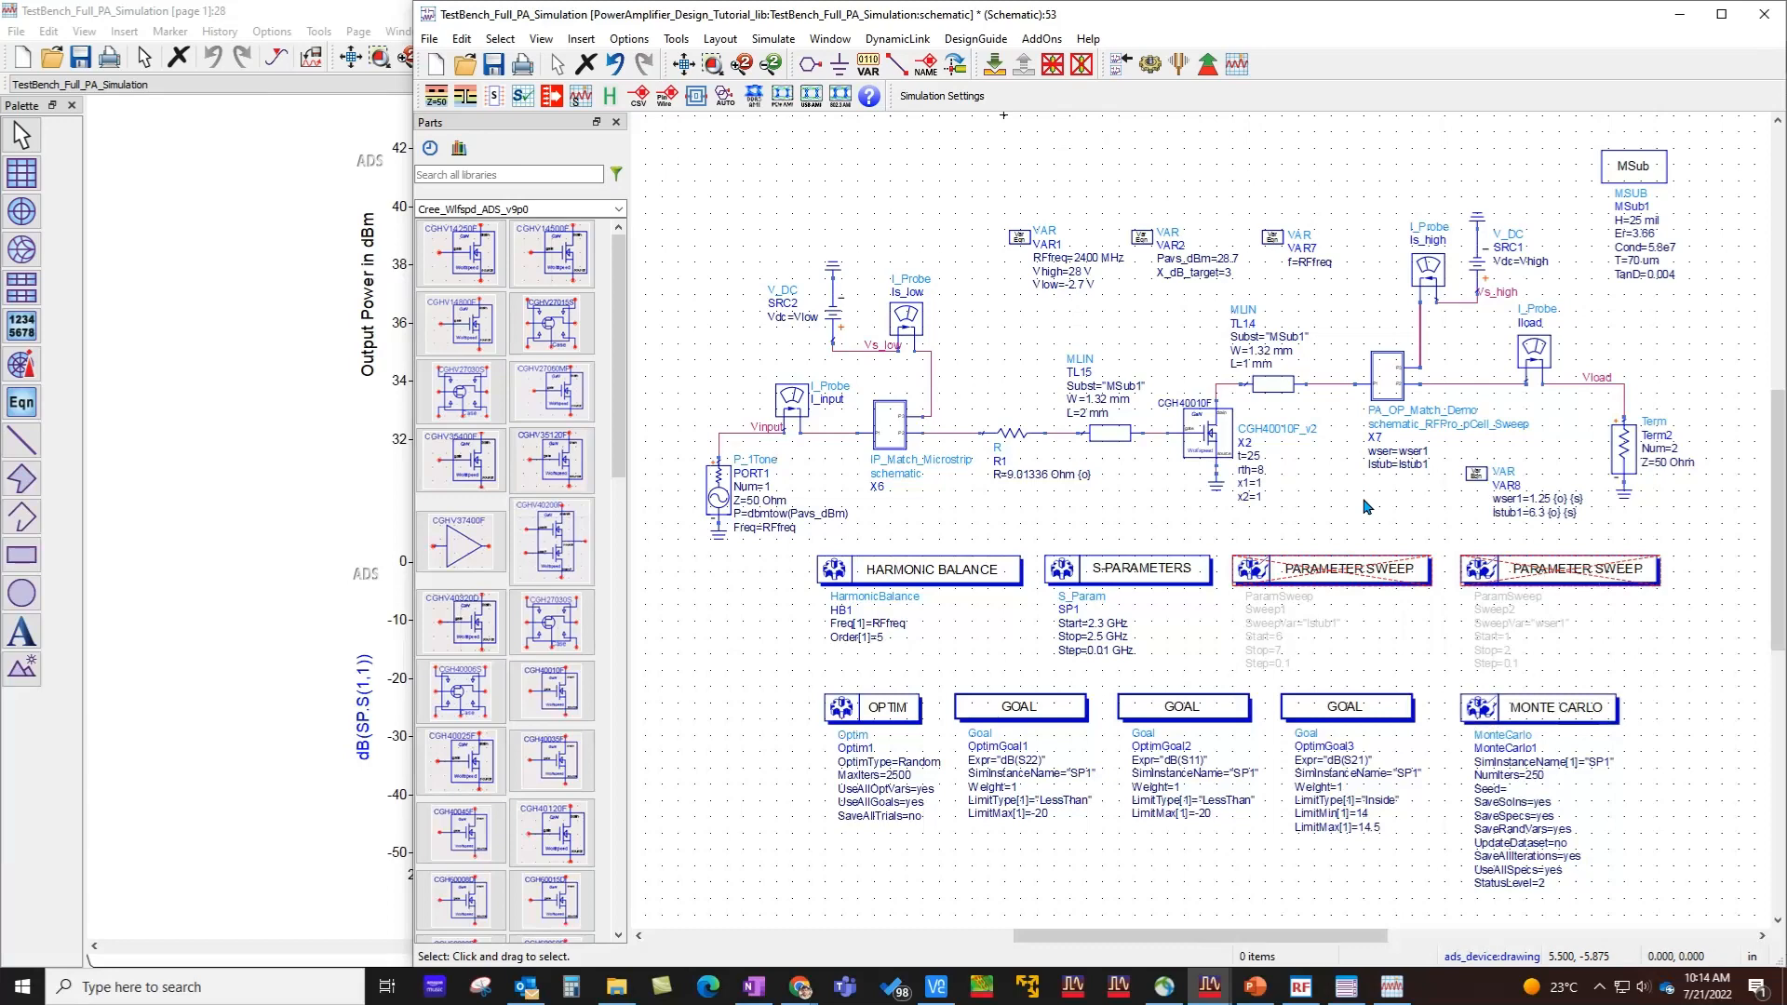
# - Run the Monte Carlo simulation, view the resulting plots, and return to the test bench schematic with the simulation status window closed
pyautogui.click(1149, 66)
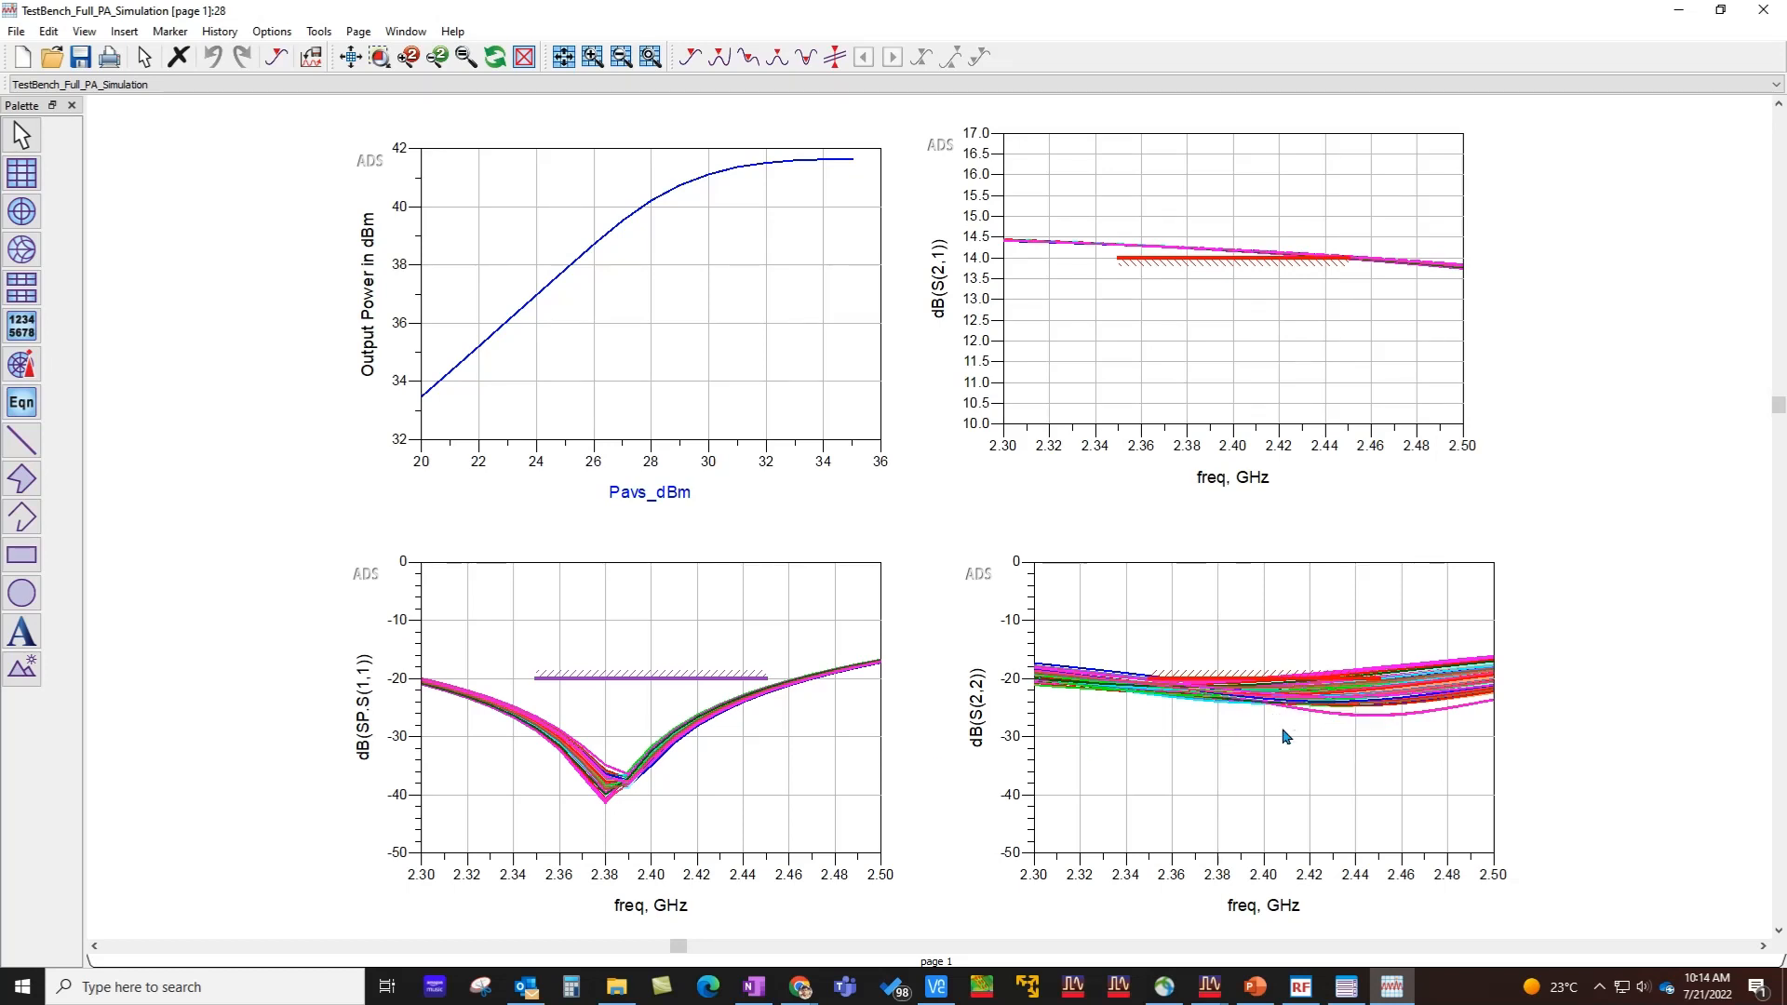
pyautogui.click(1678, 10)
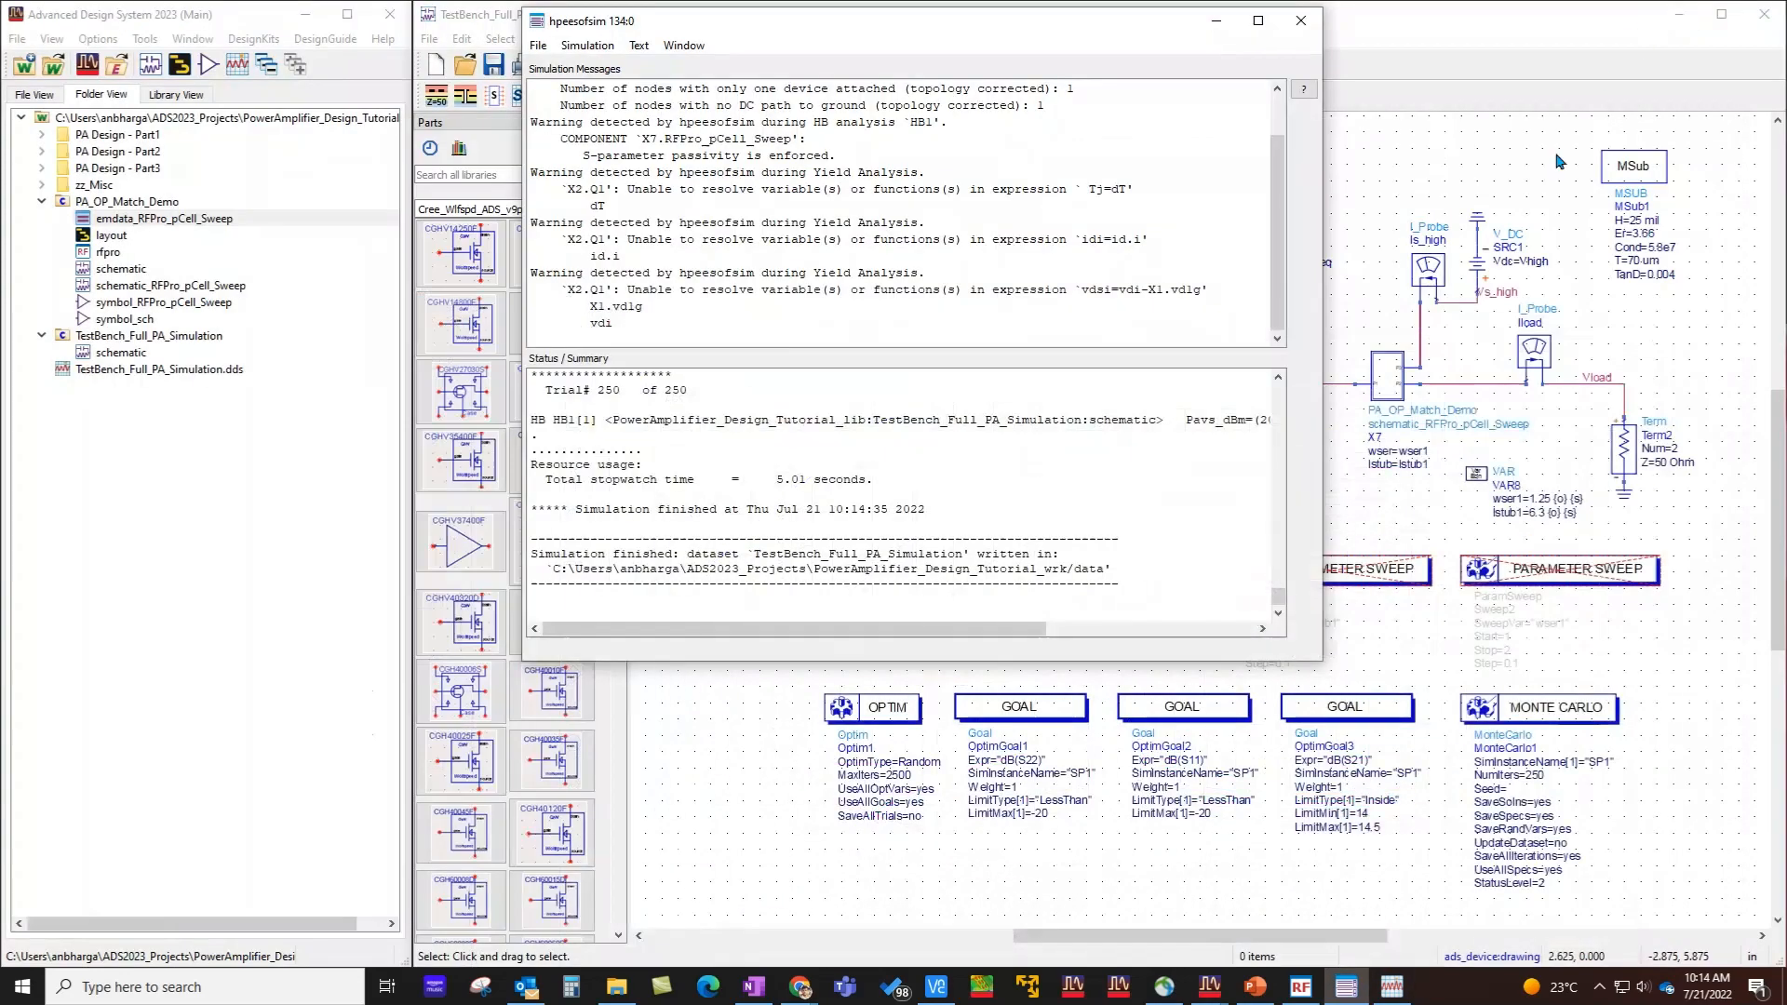
pyautogui.click(1301, 20)
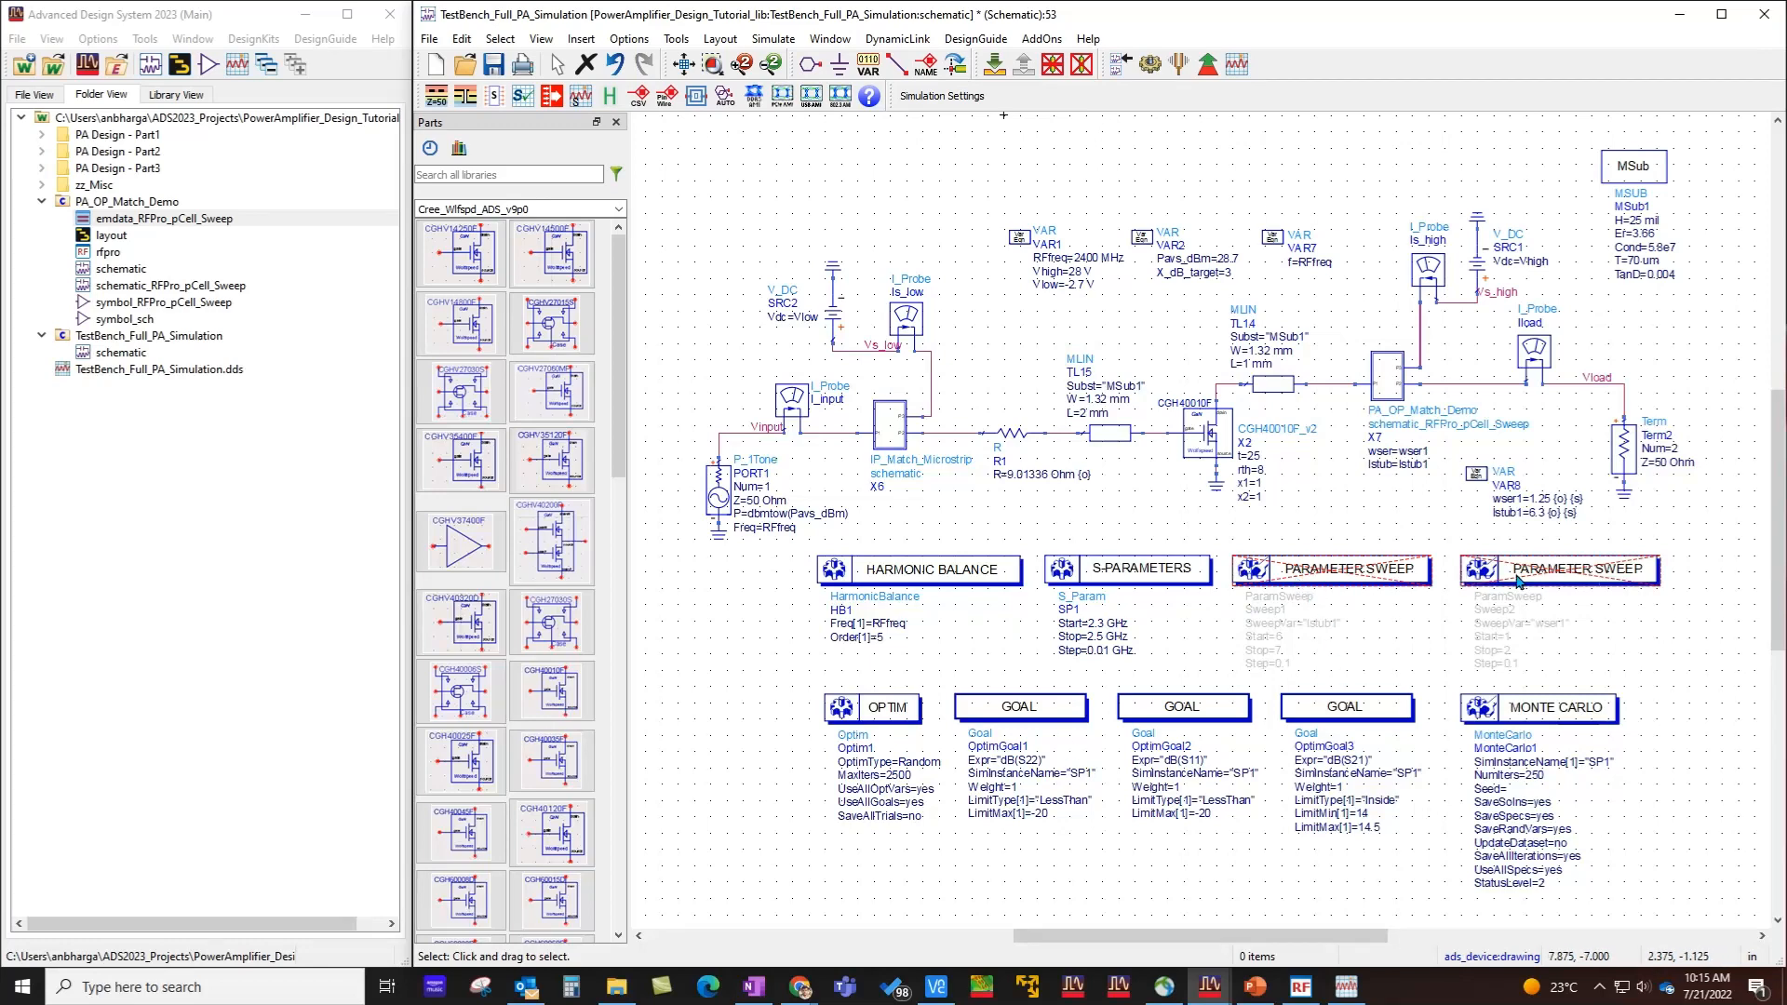
pyautogui.click(1419, 656)
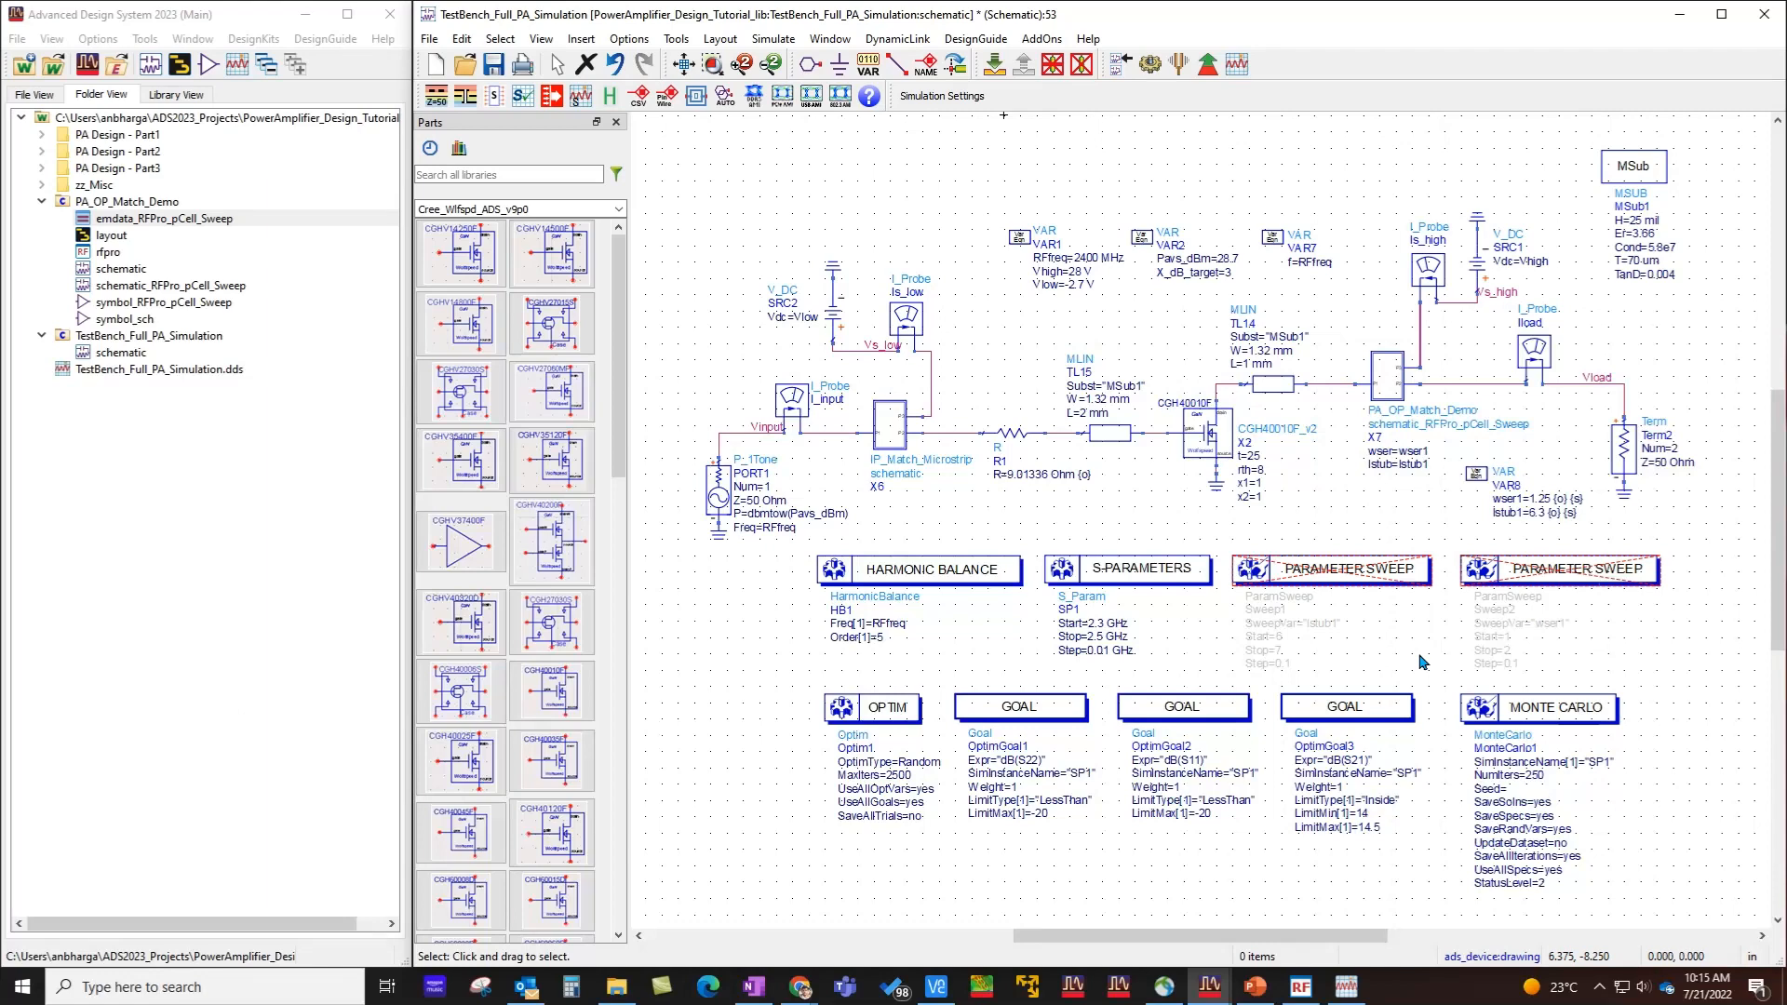